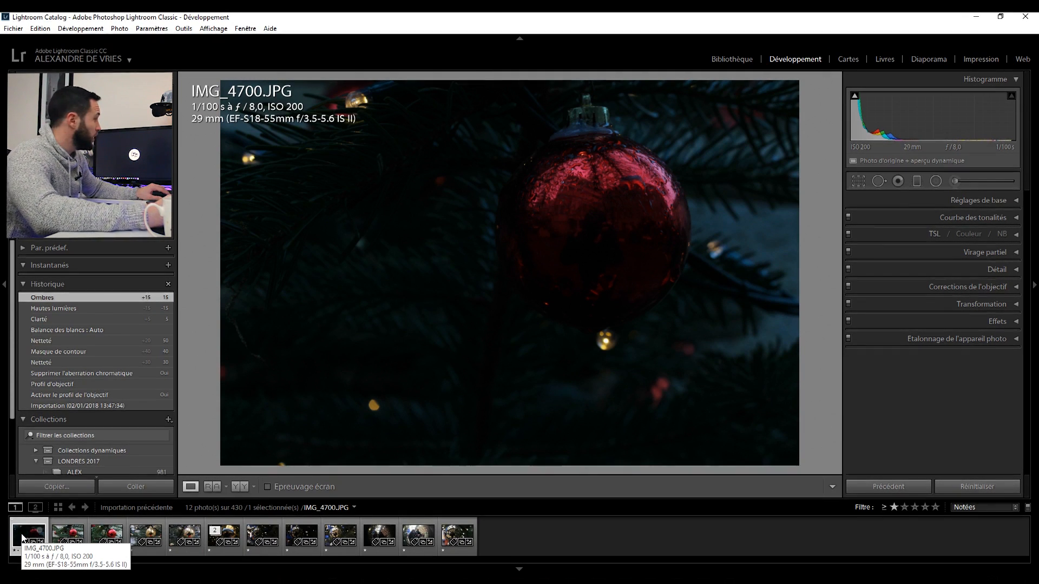
# Look through the Christmas bauble photos one by one, from IMG_4701 to IMG_4768.
pyautogui.click(59, 537)
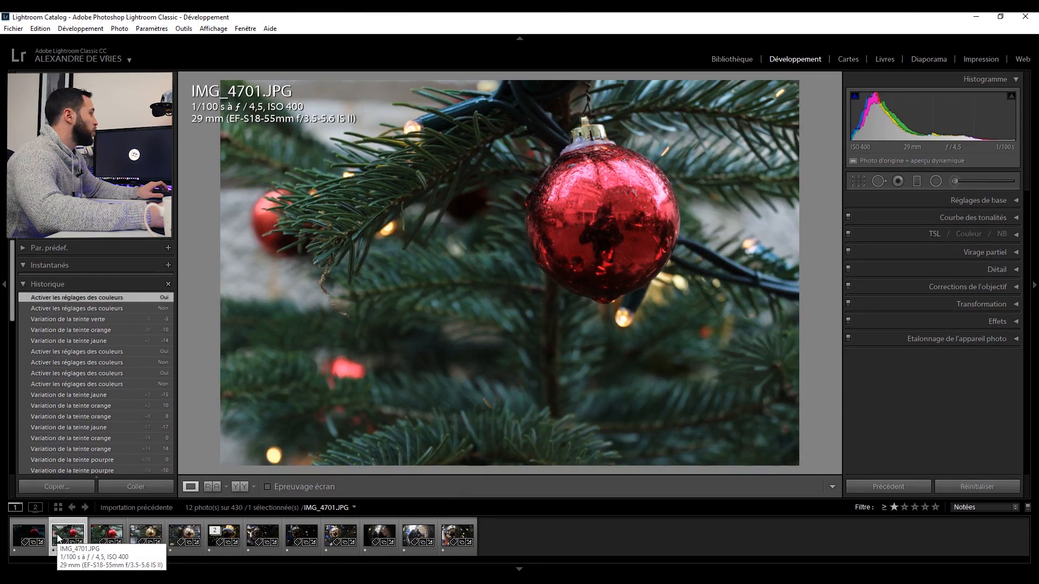
pyautogui.press('Right')
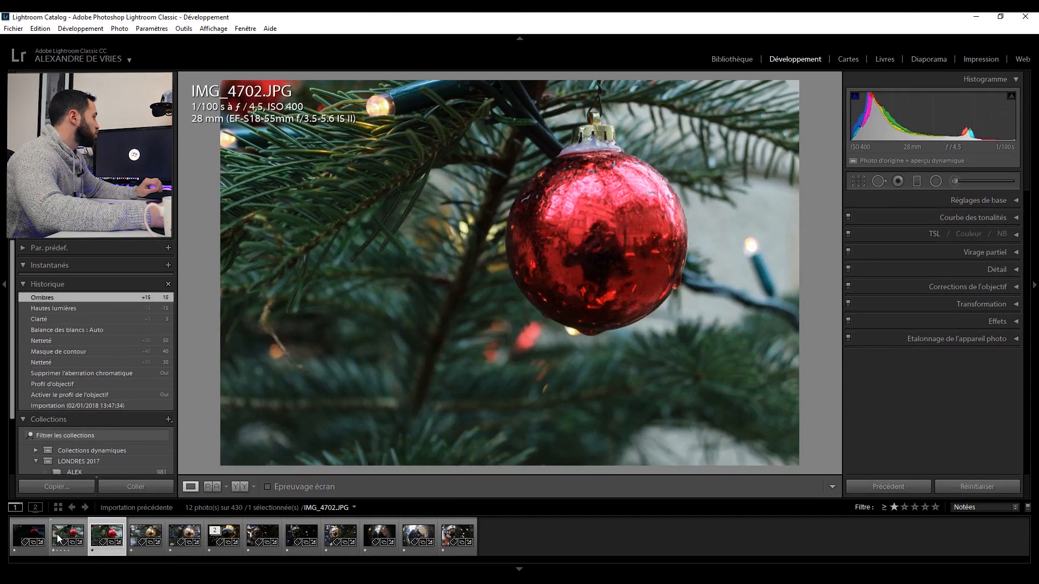
pyautogui.press('Right')
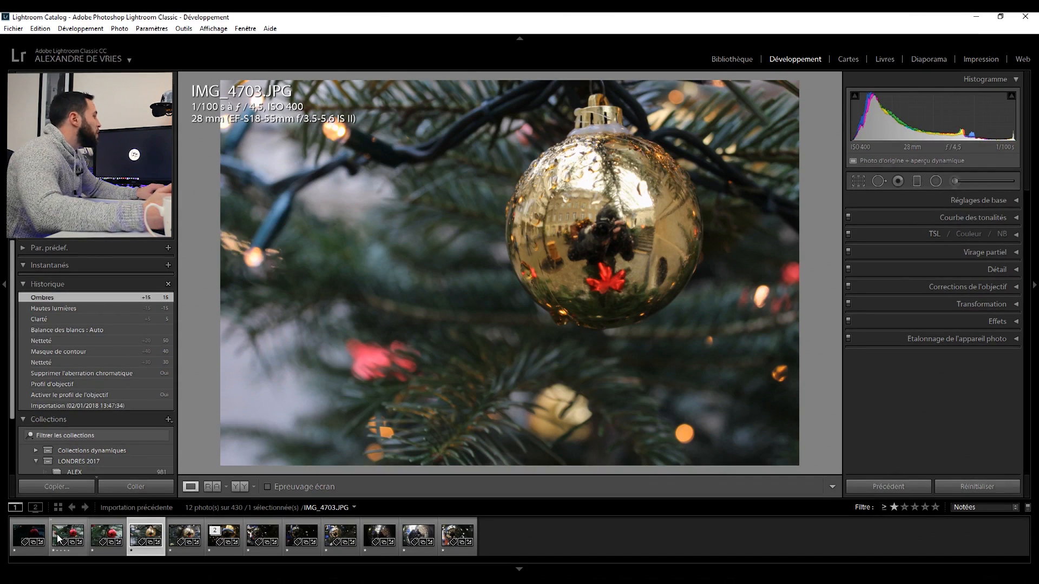
pyautogui.press('Right')
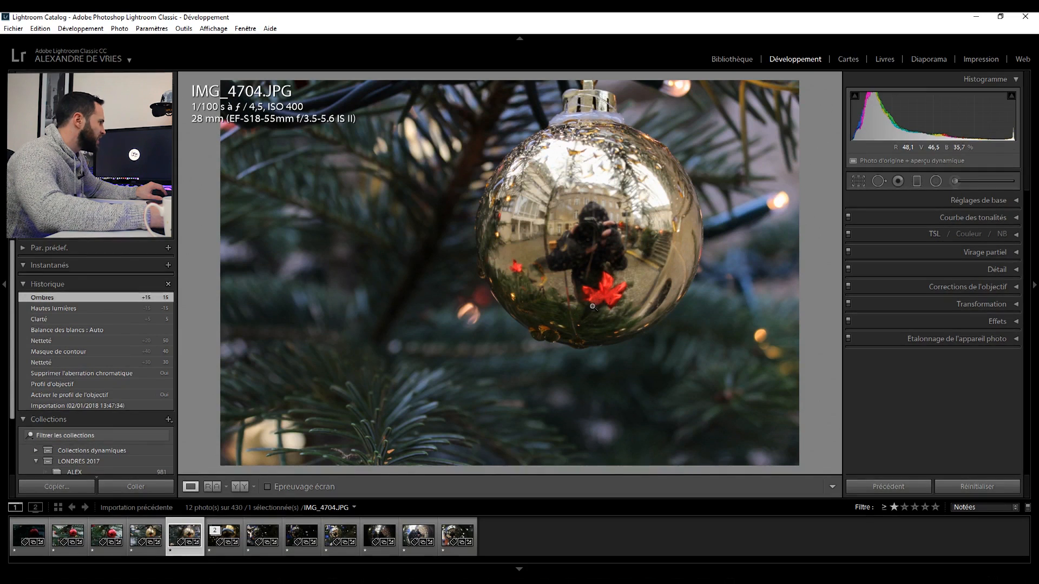
pyautogui.press('Right')
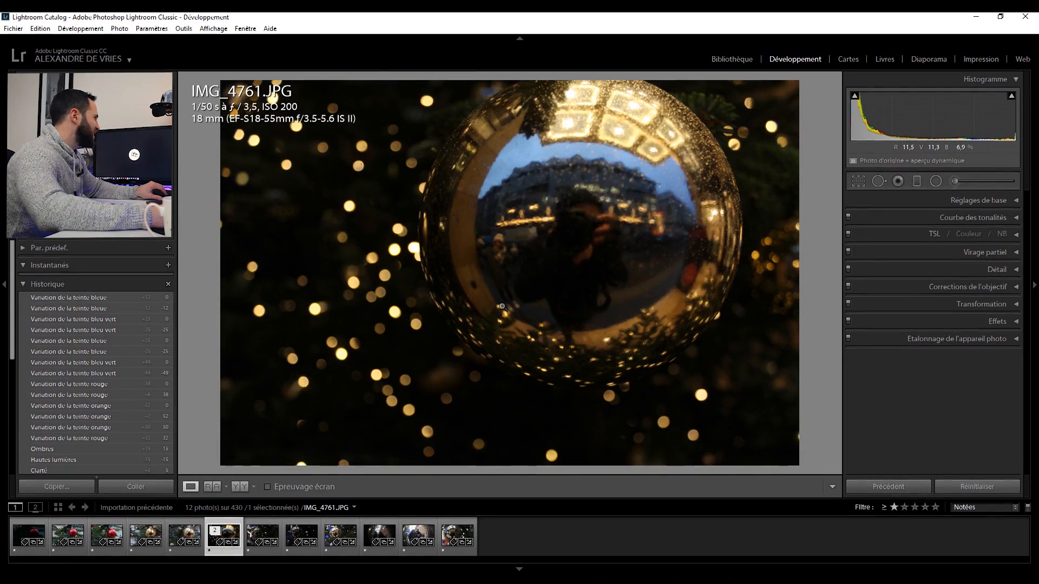
pyautogui.press('Right')
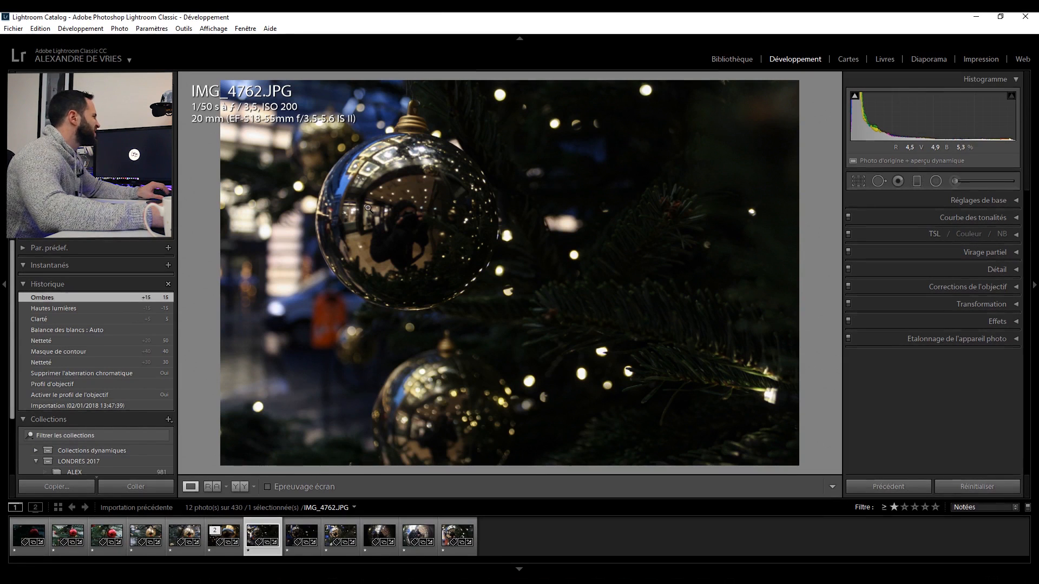
pyautogui.press('Right')
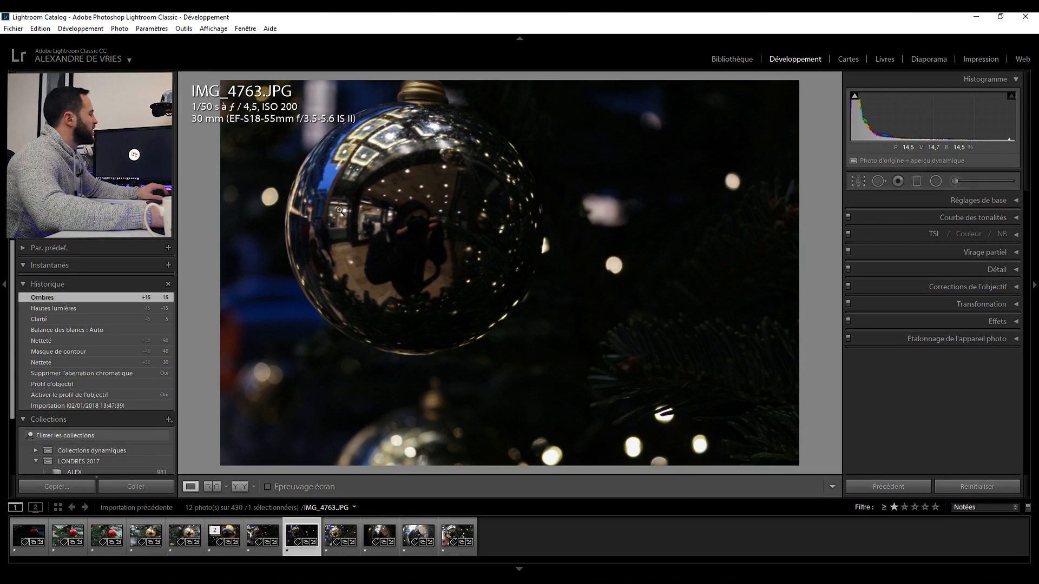
pyautogui.press('Right')
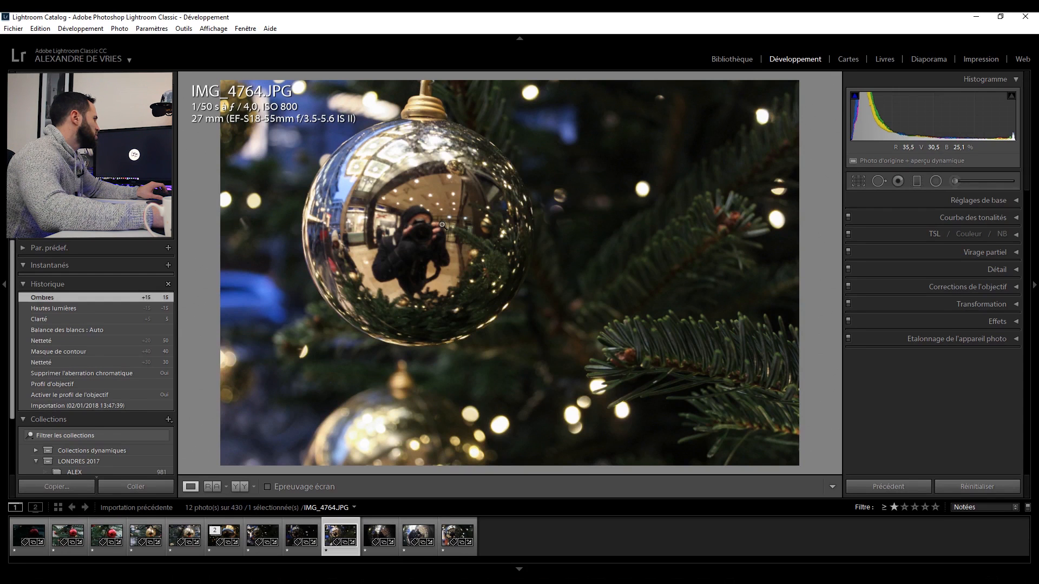
pyautogui.press('Right')
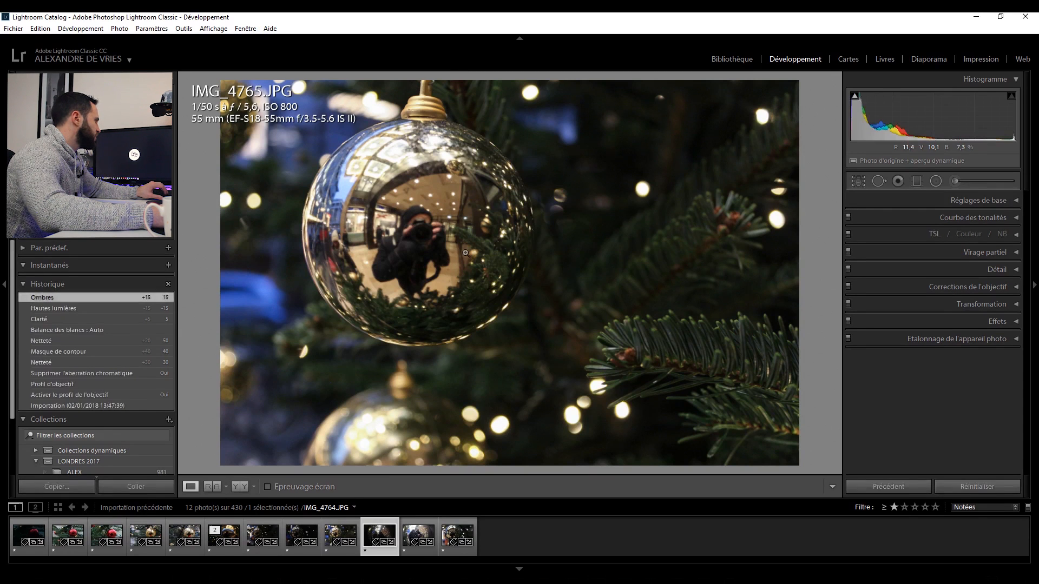
pyautogui.press('Right')
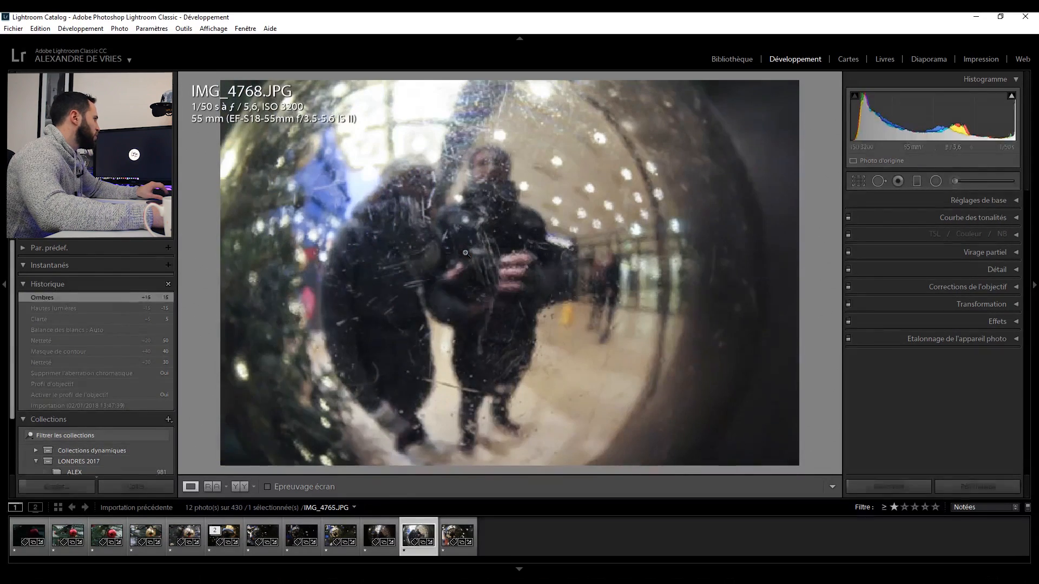
# Go back to photo IMG_4761 and inspect the photographer's reflection in the golden bauble up close.
pyautogui.press('Left')
pyautogui.press('Left')
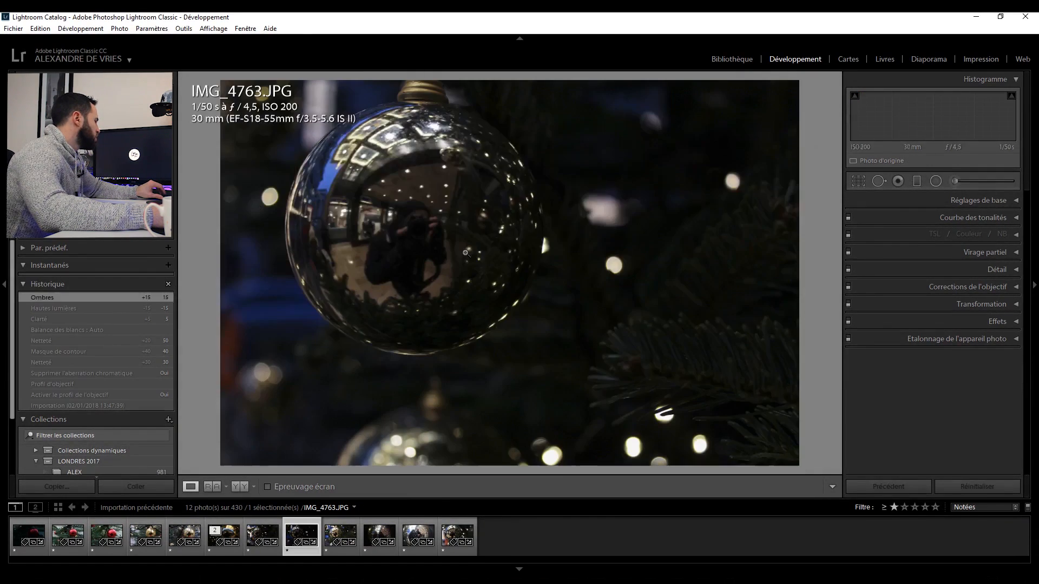
pyautogui.press('Left')
pyautogui.press('Left')
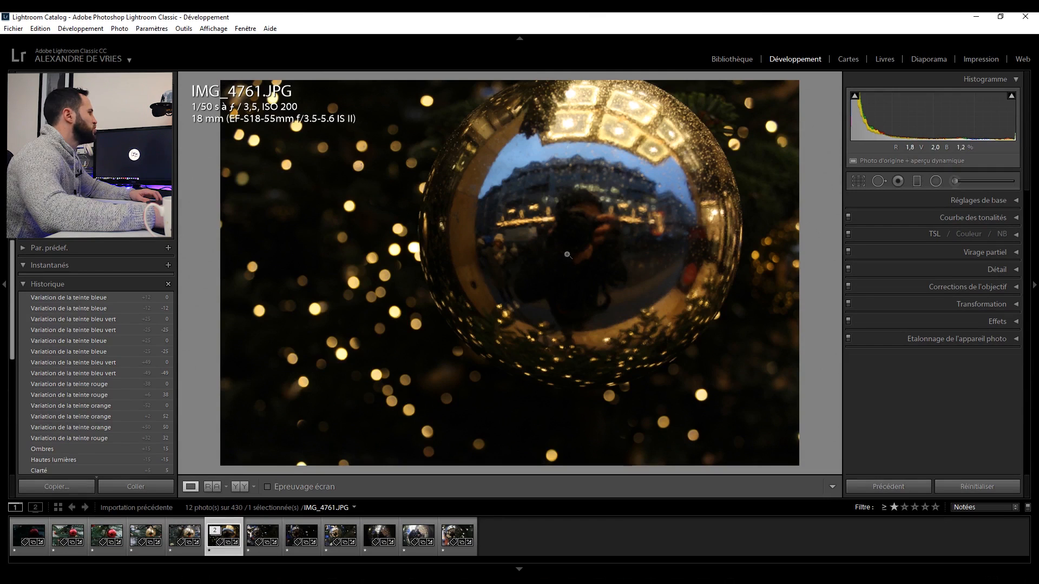
pyautogui.click(583, 232)
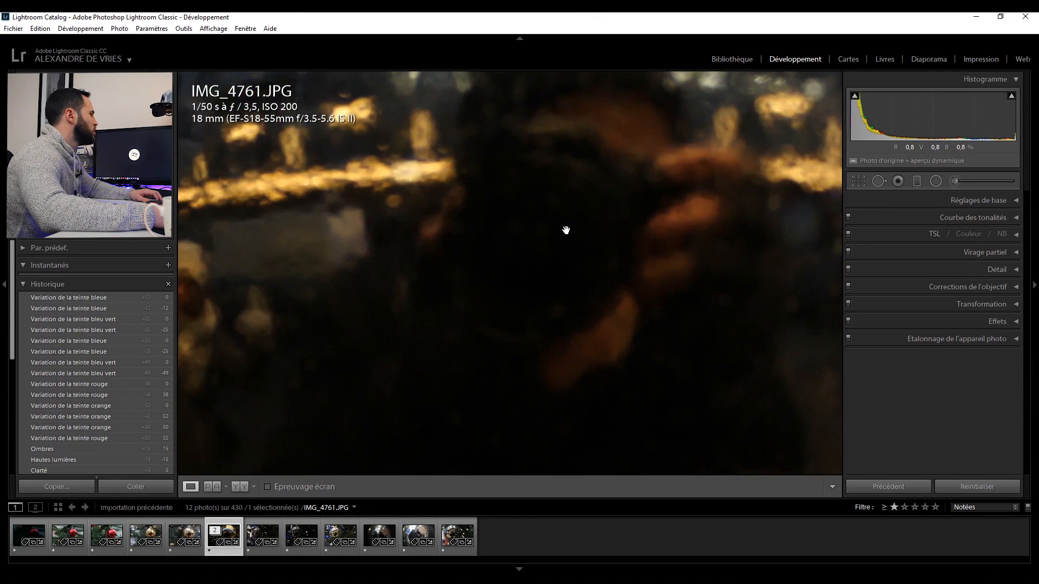
pyautogui.click(566, 231)
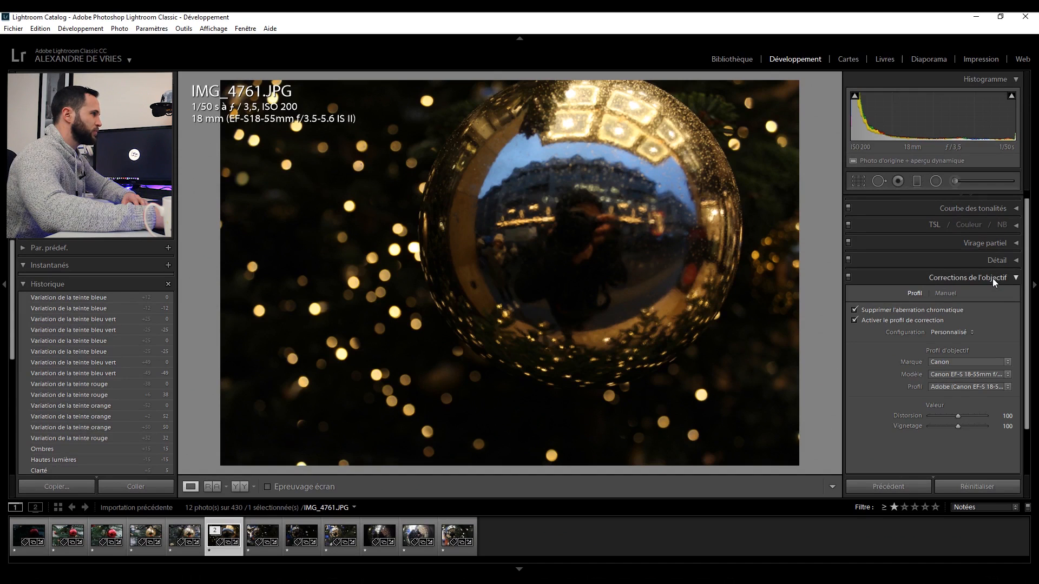
# Open IMG_4761 as a smart object in Photoshop.
pyautogui.click(993, 278)
pyautogui.click(995, 200)
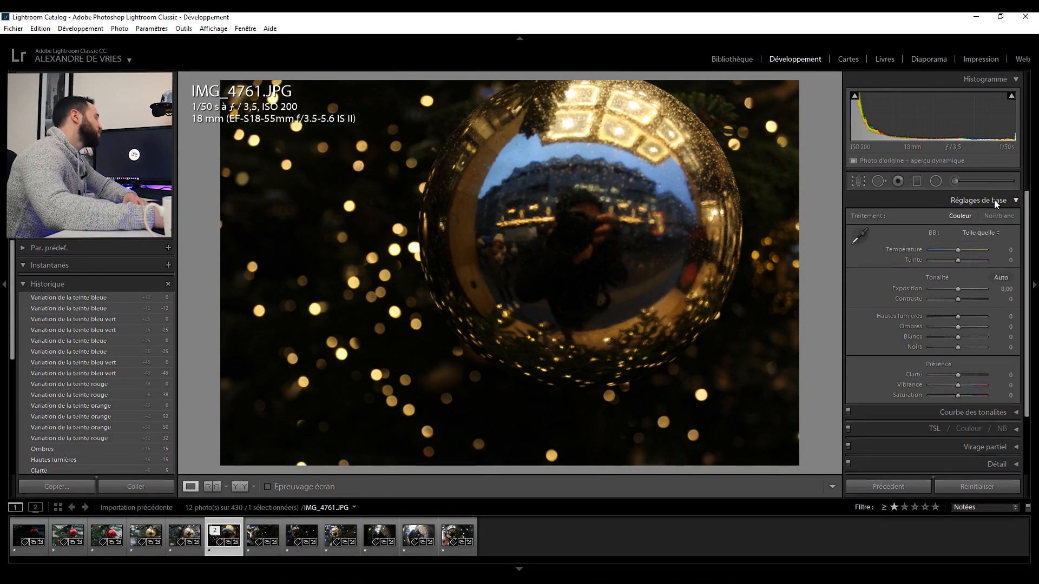
pyautogui.rightClick(228, 538)
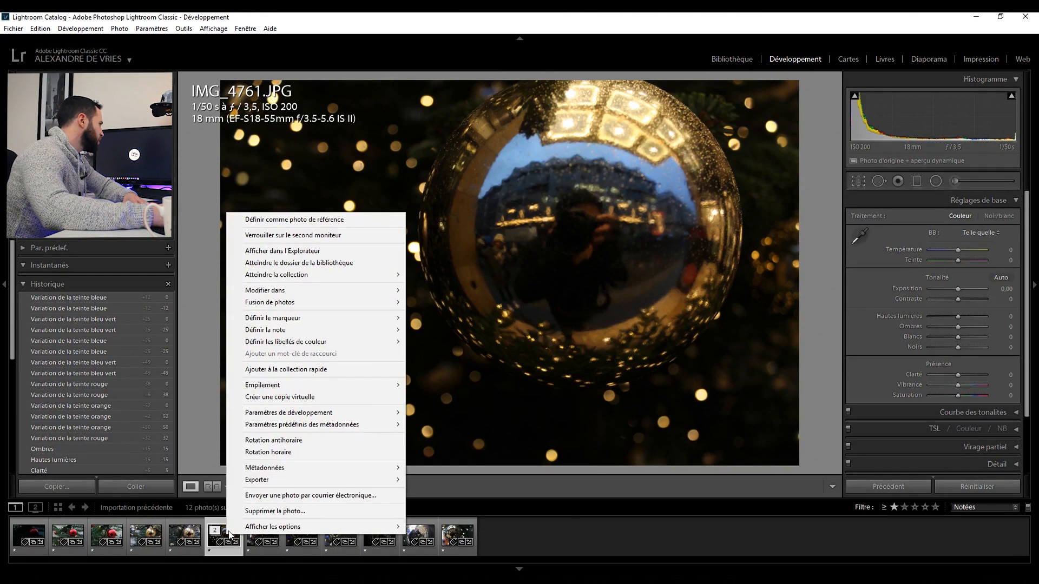
pyautogui.moveTo(277, 292)
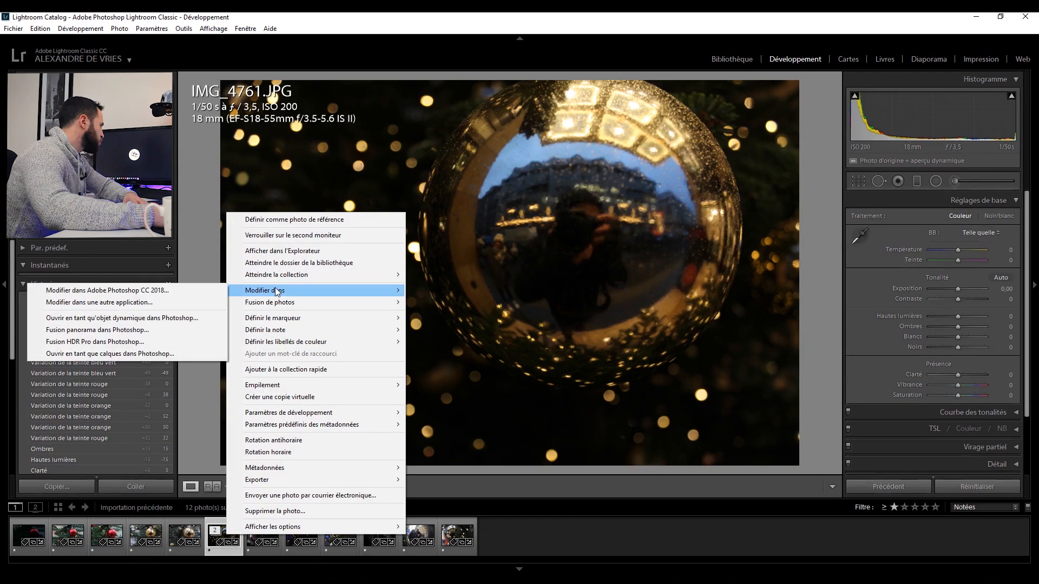
pyautogui.click(167, 318)
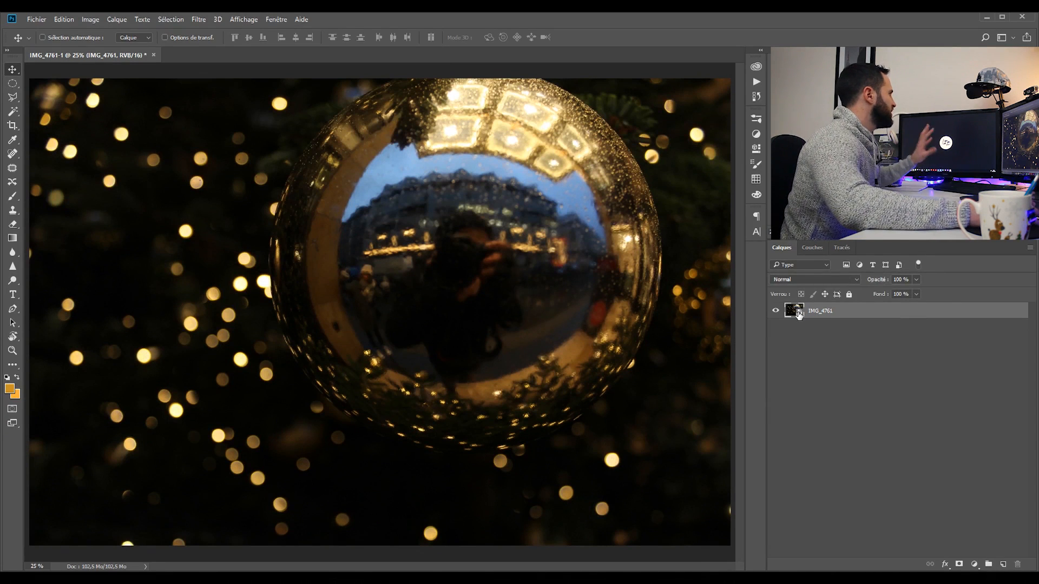
# Start the Camera Raw filter on the IMG_4761 layer and set Exposition to +0,50.
pyautogui.click(204, 19)
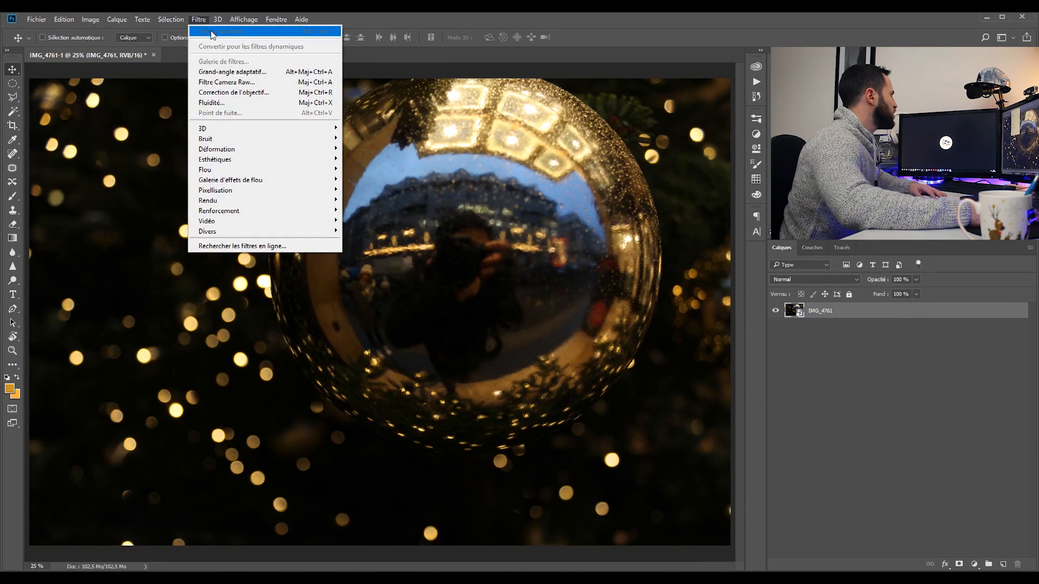
pyautogui.click(221, 84)
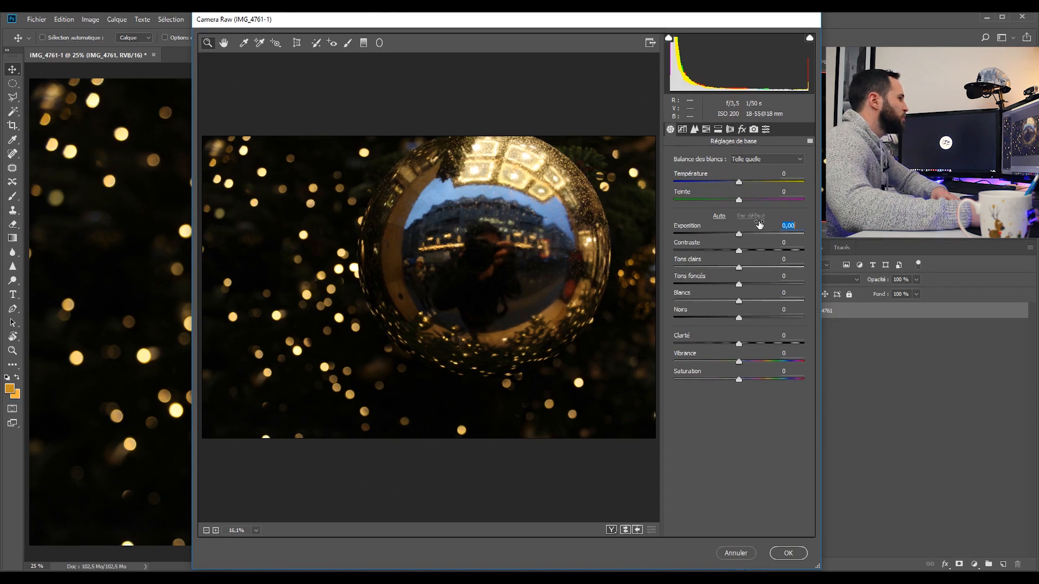
pyautogui.hotkey('shift', 'Up')
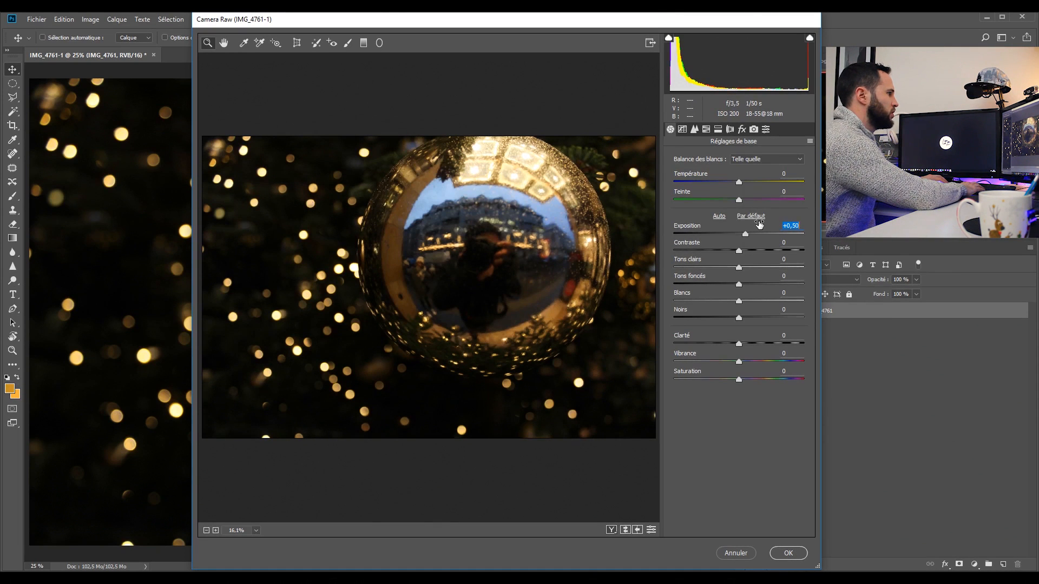
# Set Tons clairs to -10, Tons foncés, Clarté and Vibrance to +10, and Saturation to -10.
pyautogui.press('Tab')
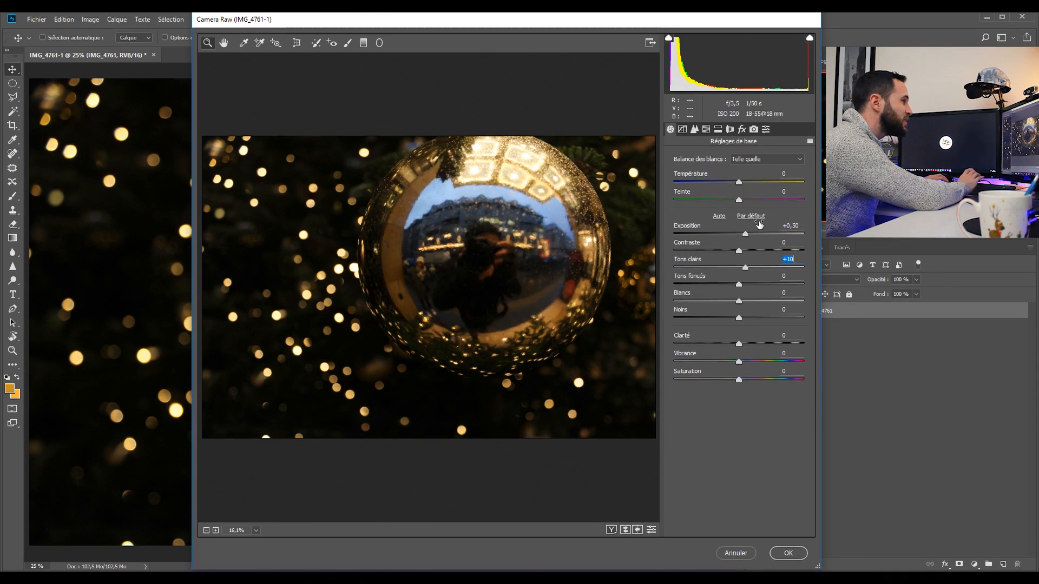
pyautogui.hotkey('shift', 'Down')
pyautogui.hotkey('shift', 'Down')
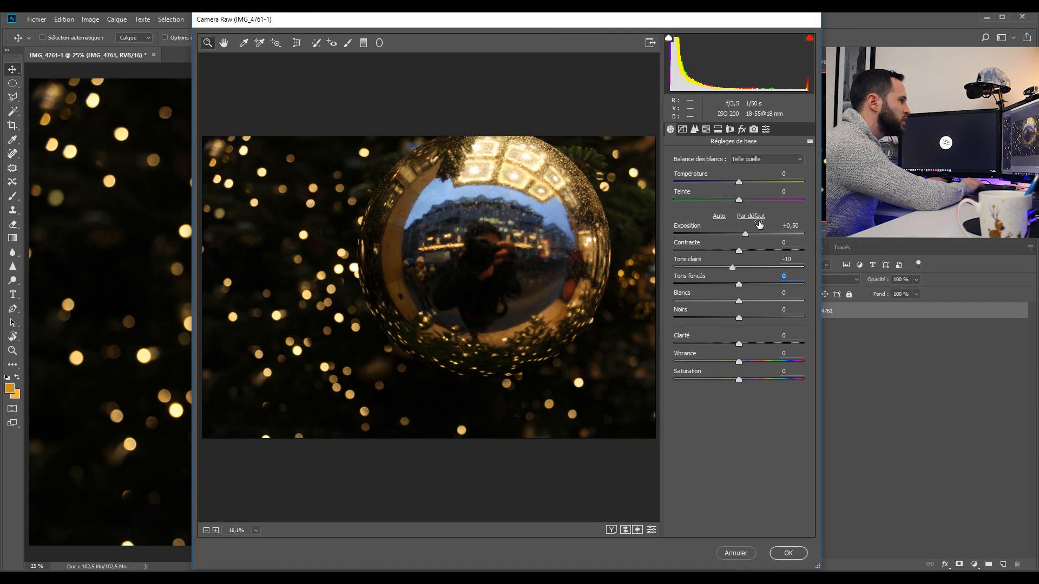
pyautogui.hotkey('shift', 'Up')
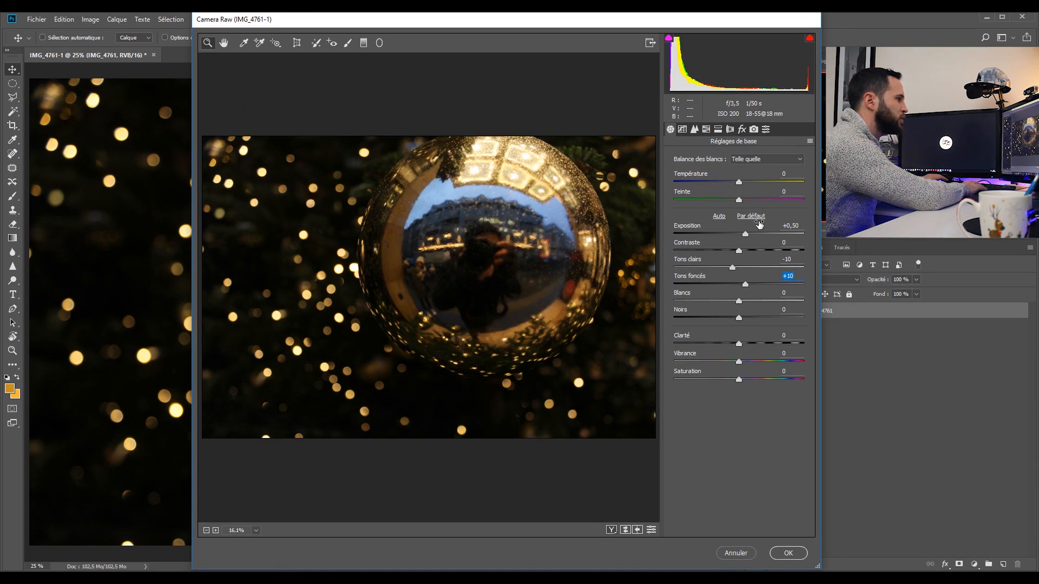
pyautogui.press('Tab')
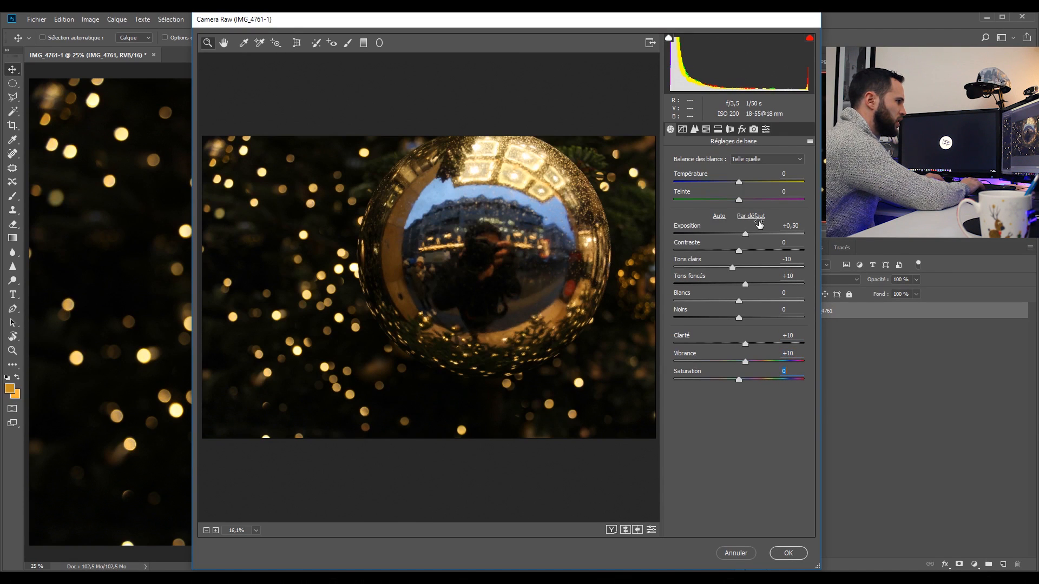
pyautogui.hotkey('shift', 'Down')
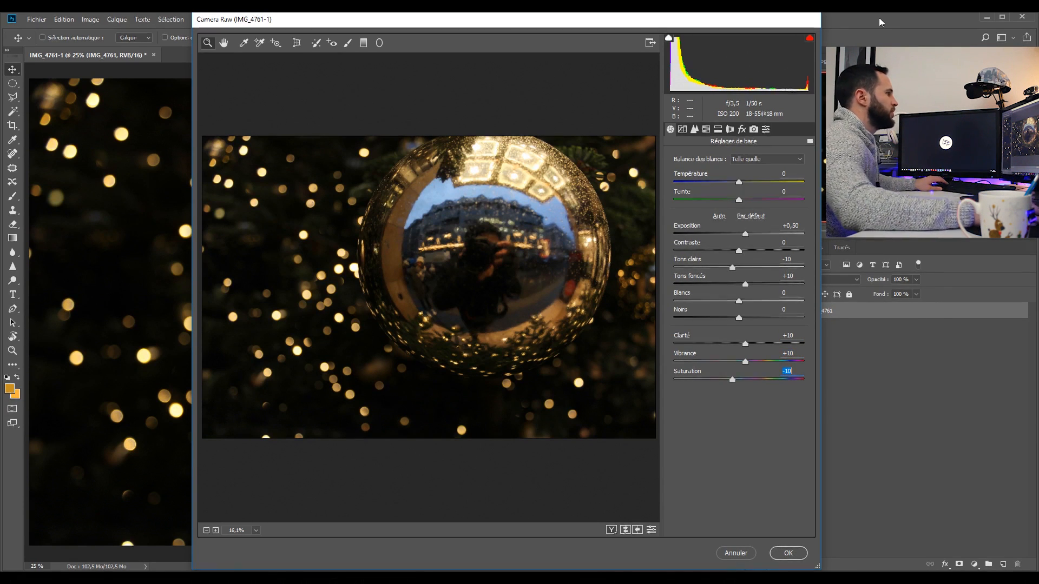
# Sharpen the photo in the Détail settings with Gain 50 and Masquage 50.
pyautogui.click(683, 129)
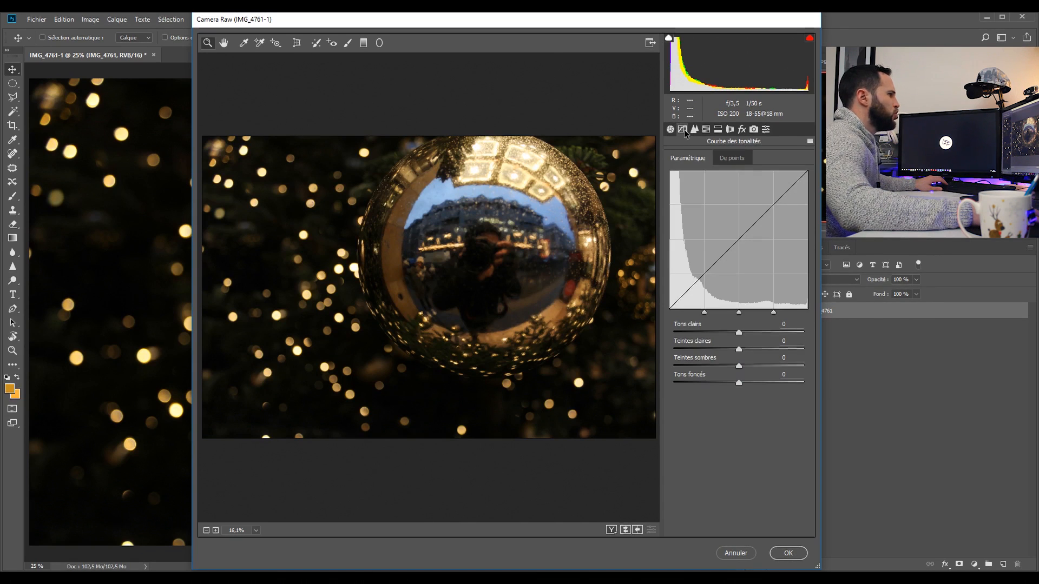
pyautogui.click(693, 128)
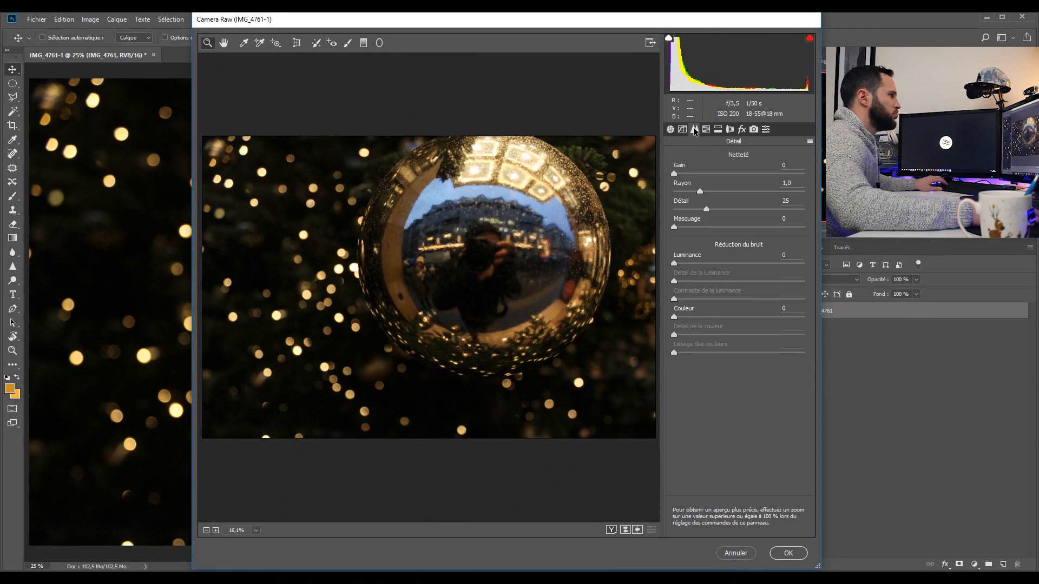
pyautogui.moveTo(788, 165); pyautogui.dragTo(744, 168)
pyautogui.write('50')
pyautogui.press('Tab')
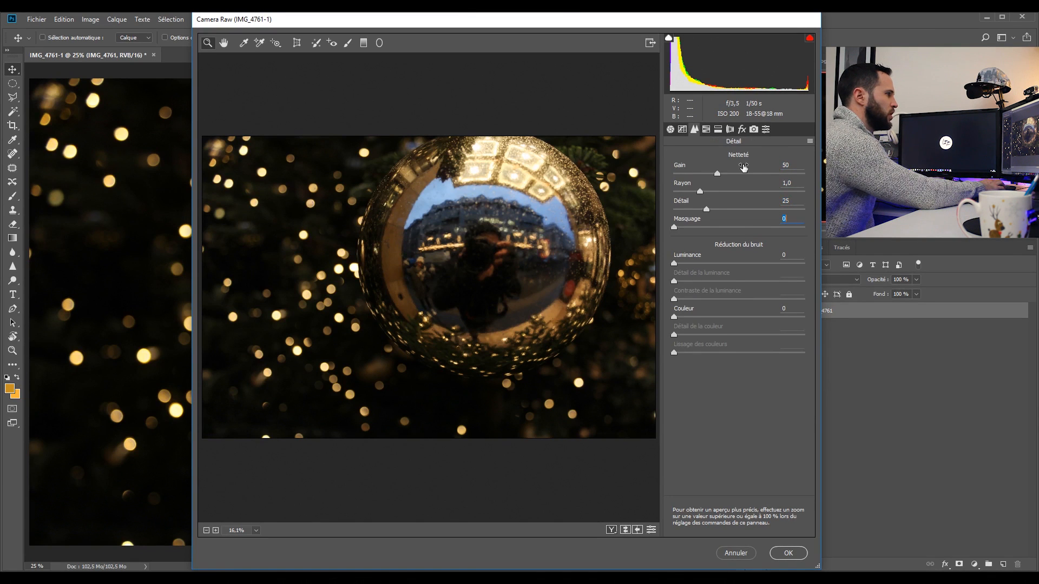
pyautogui.write('50')
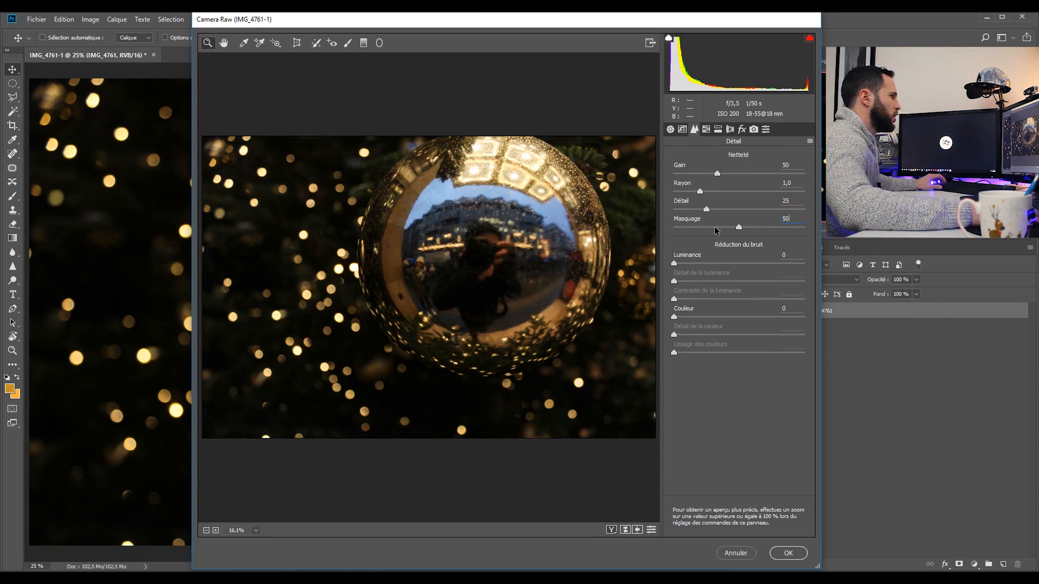
pyautogui.moveTo(738, 228); pyautogui.dragTo(739, 228)
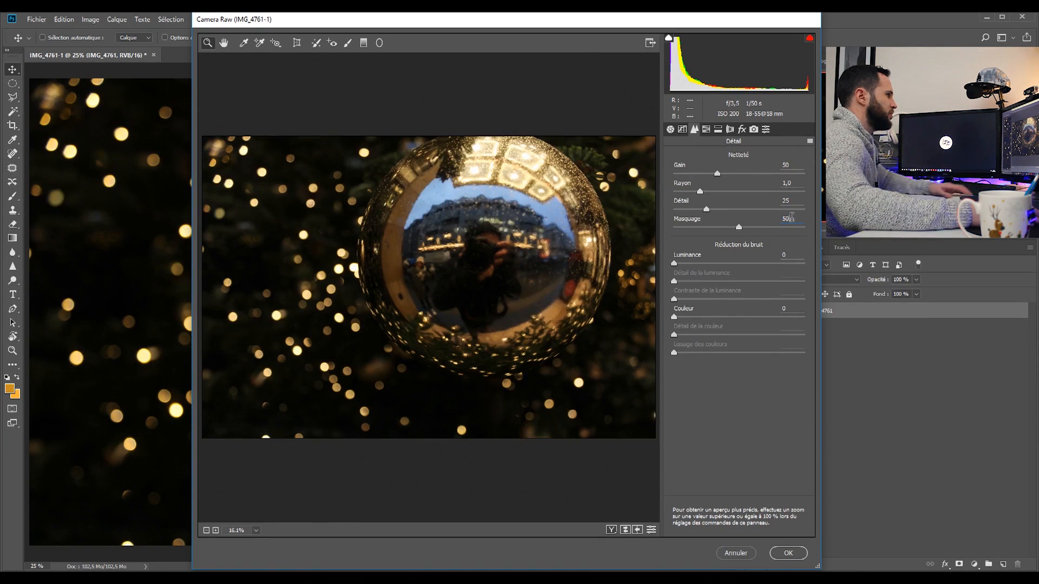
# Show the TSI hue settings and examine the red areas reflected in the bauble up close.
pyautogui.click(706, 129)
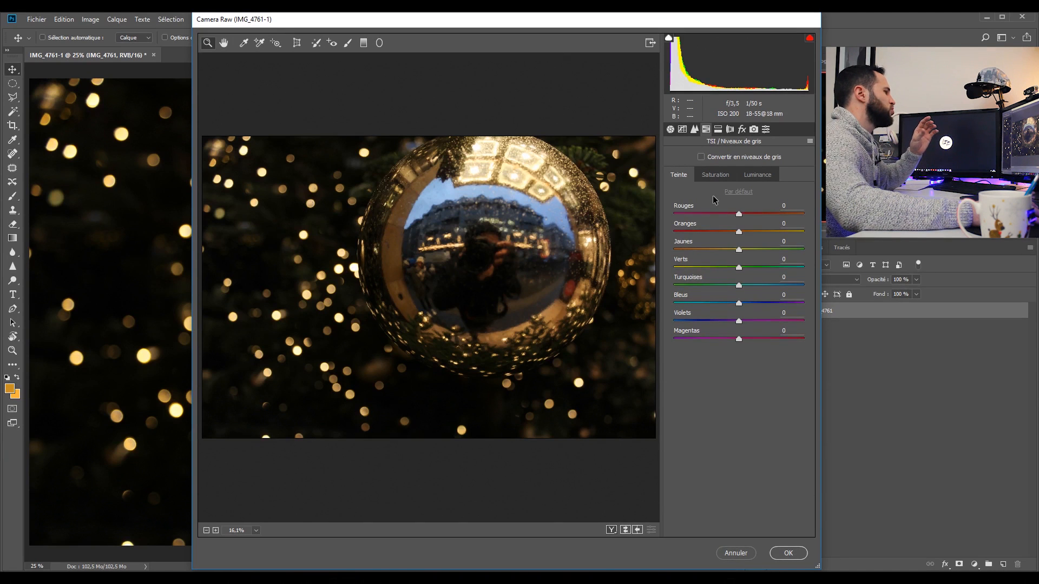
pyautogui.click(674, 207)
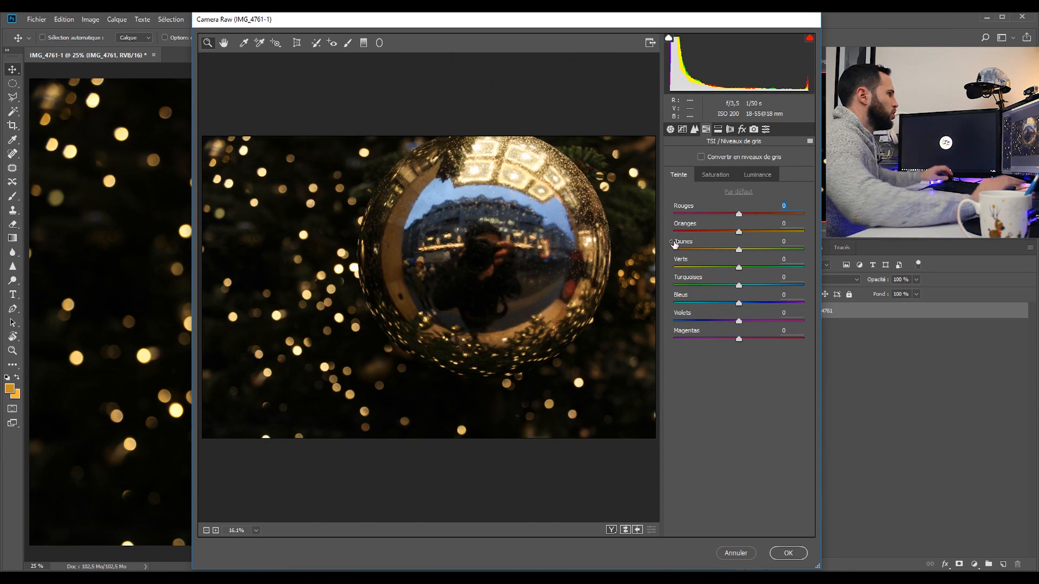
pyautogui.click(572, 290)
pyautogui.click(562, 290)
pyautogui.click(503, 289)
pyautogui.click(465, 286)
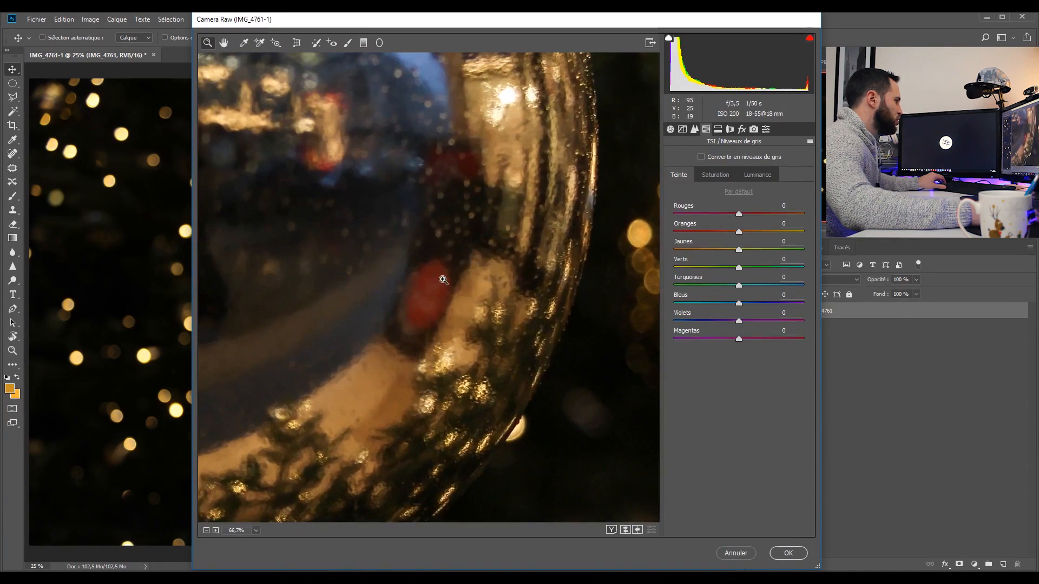
pyautogui.keyDown('alt'); pyautogui.click(447, 284); pyautogui.keyUp('alt')
pyautogui.keyDown('alt'); pyautogui.click(453, 294); pyautogui.keyUp('alt')
pyautogui.keyDown('alt'); pyautogui.click(459, 301); pyautogui.keyUp('alt')
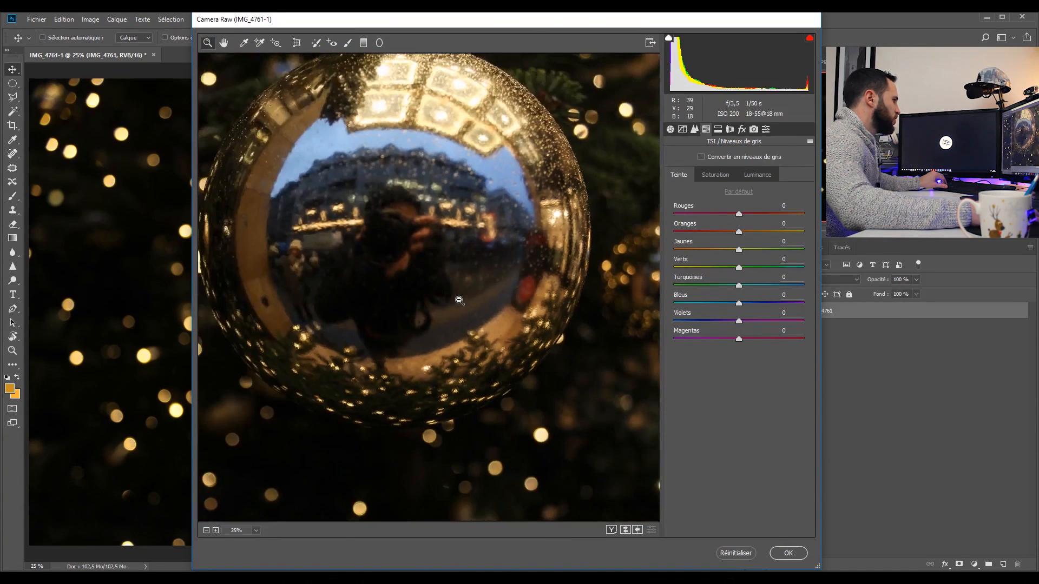
pyautogui.keyDown('alt'); pyautogui.click(496, 312); pyautogui.keyUp('alt')
pyautogui.keyDown('alt'); pyautogui.click(495, 313); pyautogui.keyUp('alt')
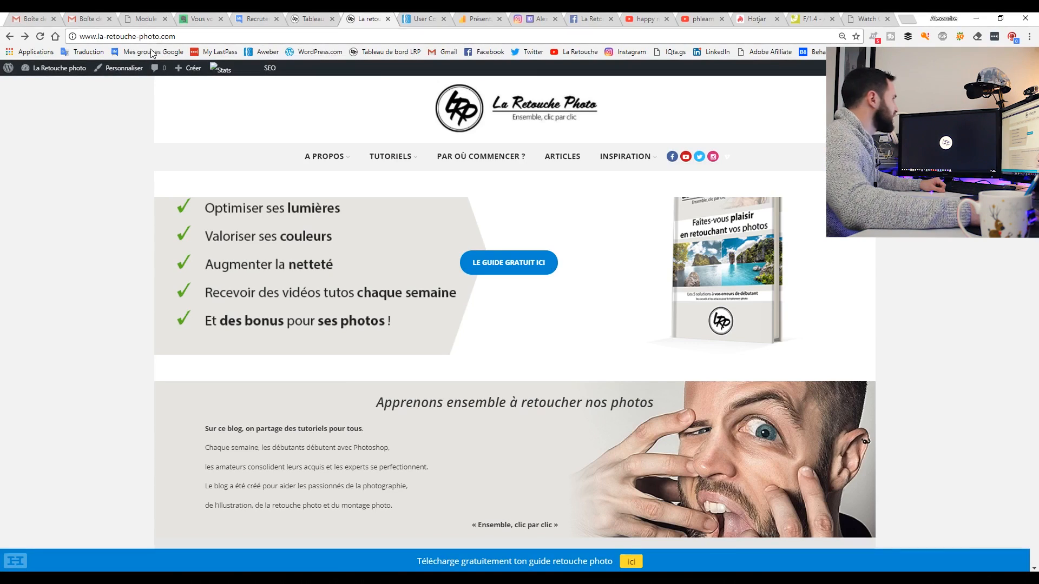
pyautogui.click(928, 21)
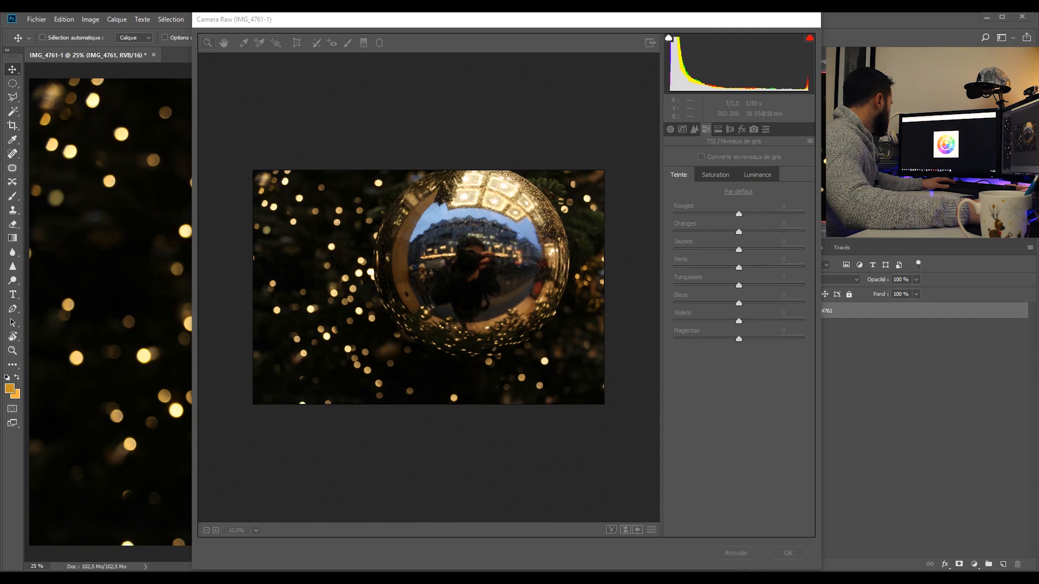
pyautogui.moveTo(1, 324); pyautogui.dragTo(607, 15)
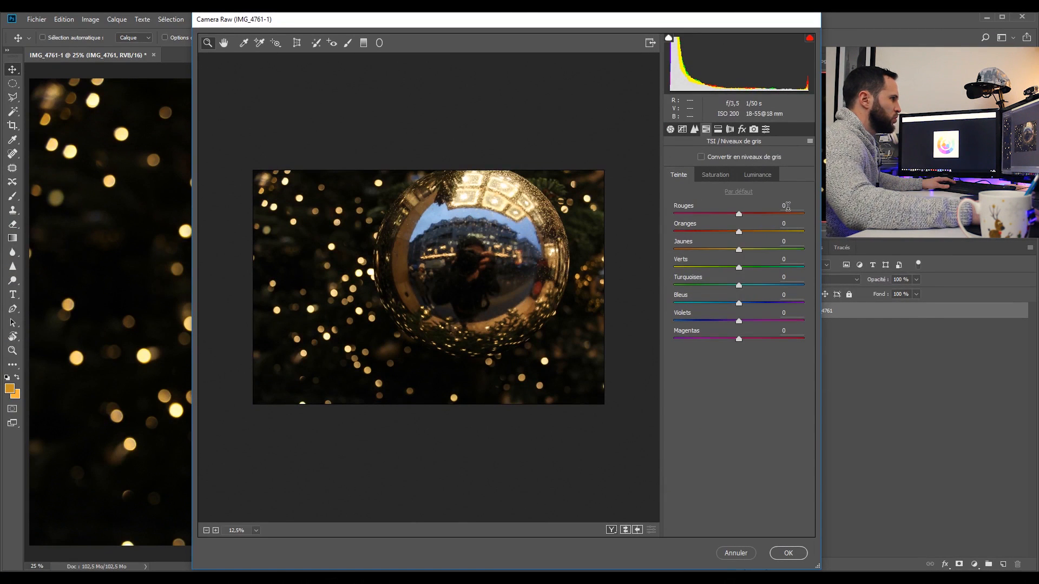
# Set the TSI hues to Rouges +20, Oranges +10, Jaunes -10, Verts -10, Turquoises +10 and Bleus -10.
pyautogui.click(788, 206)
pyautogui.hotkey('shift', 'Up')
pyautogui.hotkey('shift', 'Up')
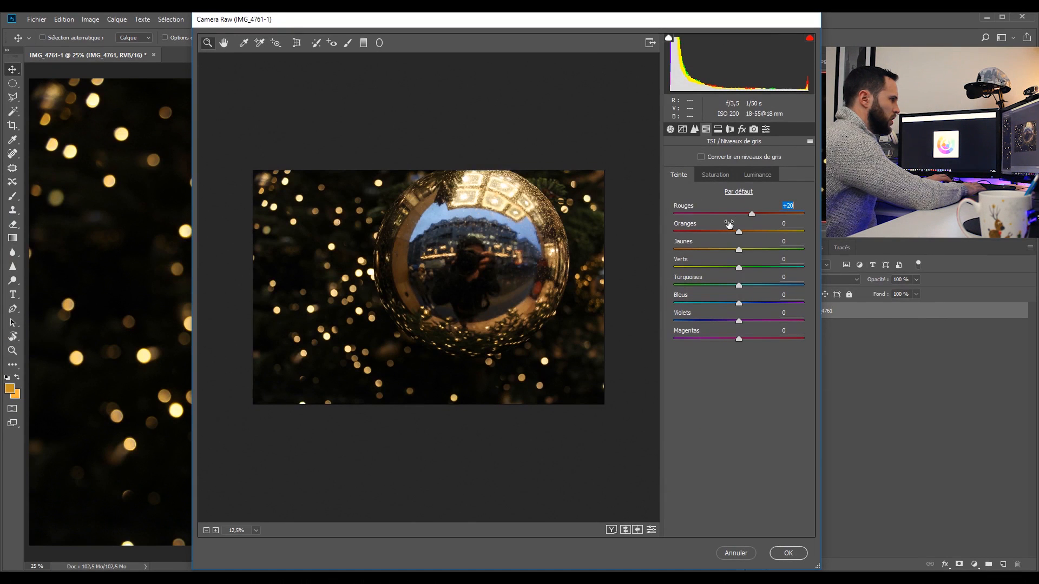
pyautogui.press('Tab')
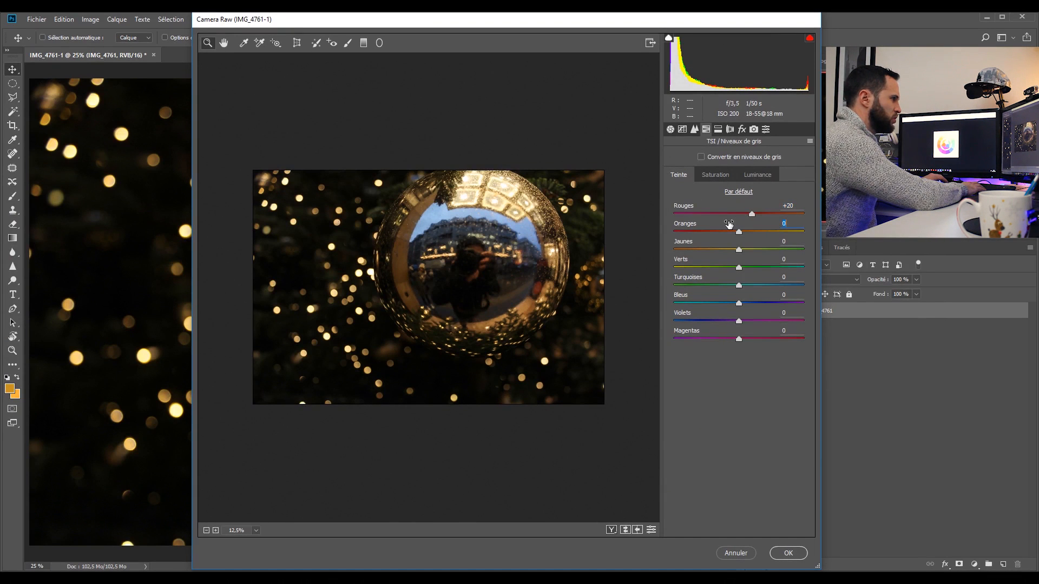
pyautogui.hotkey('shift', 'Up')
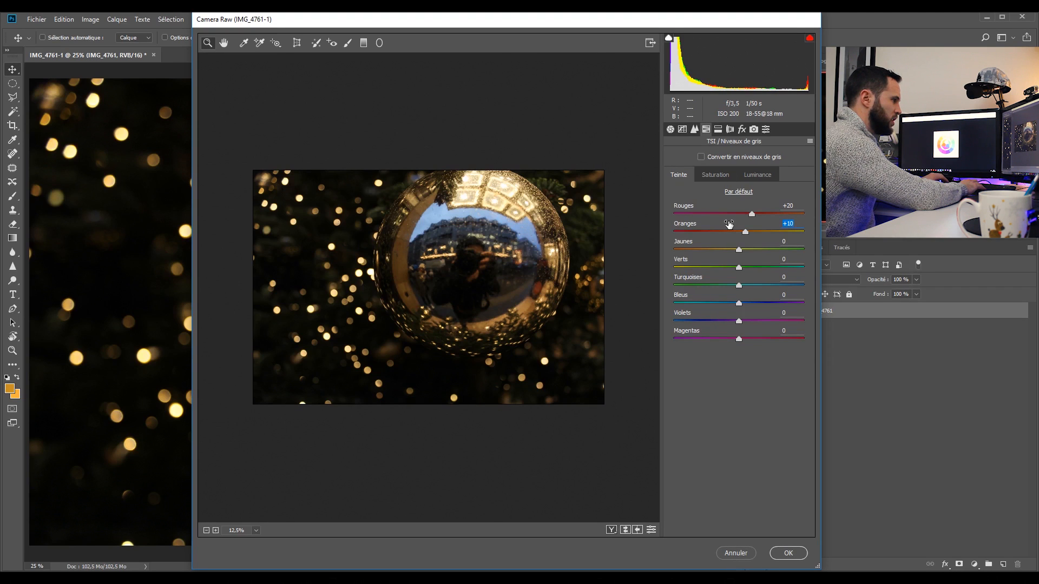
pyautogui.hotkey('shift', 'Down')
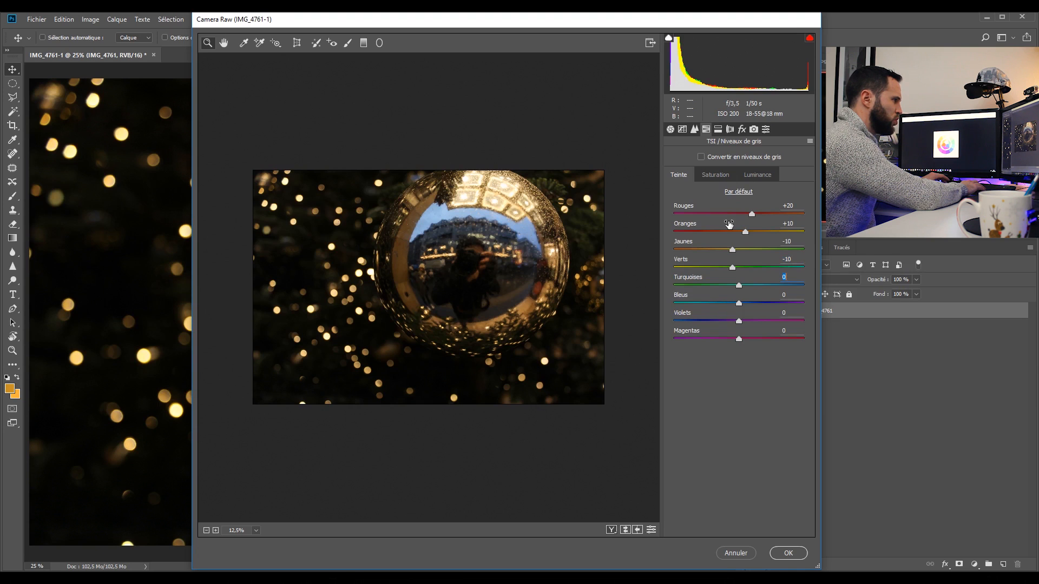
pyautogui.hotkey('shift', 'Up')
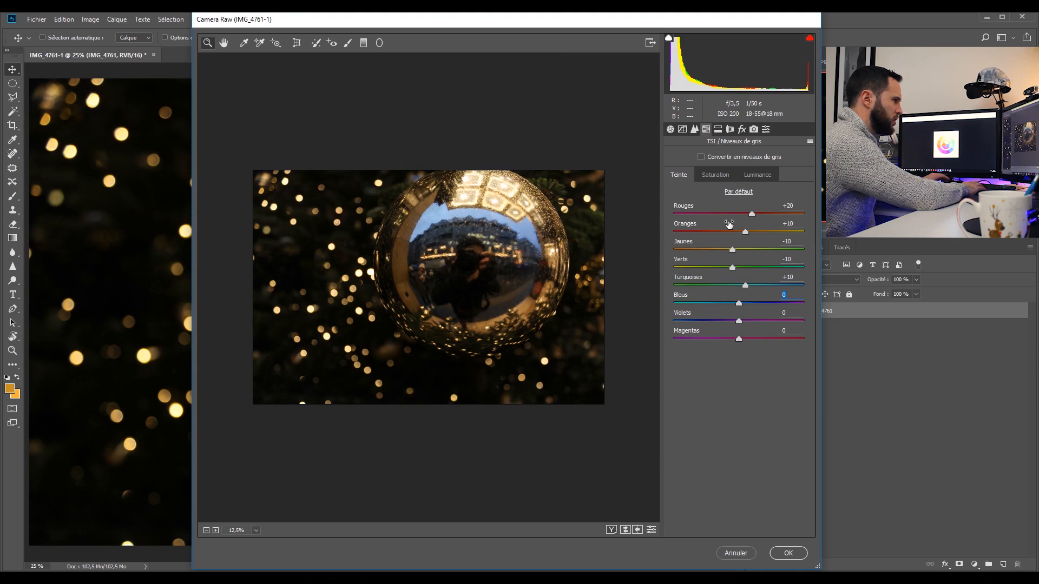
pyautogui.hotkey('shift', 'Down')
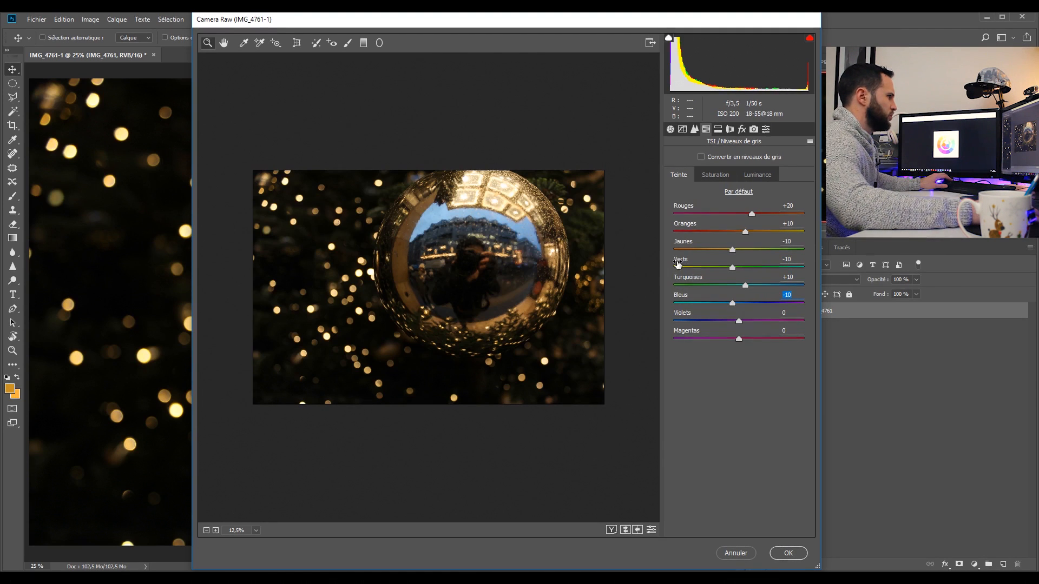
# Set the TSI saturation to Rouges -30, Oranges +20, Jaunes +20 and Verts +10.
pyautogui.click(720, 178)
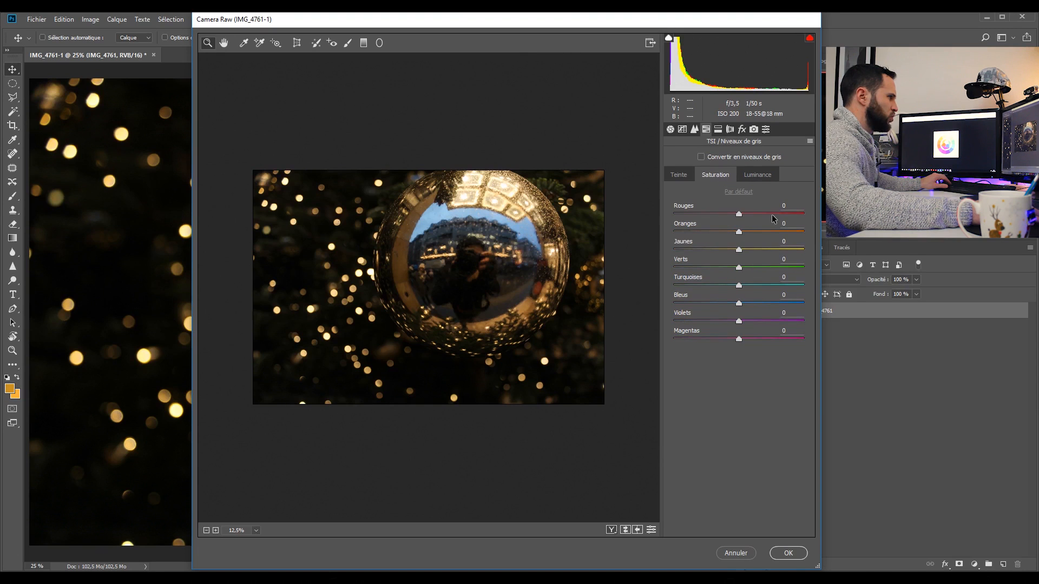
pyautogui.click(791, 205)
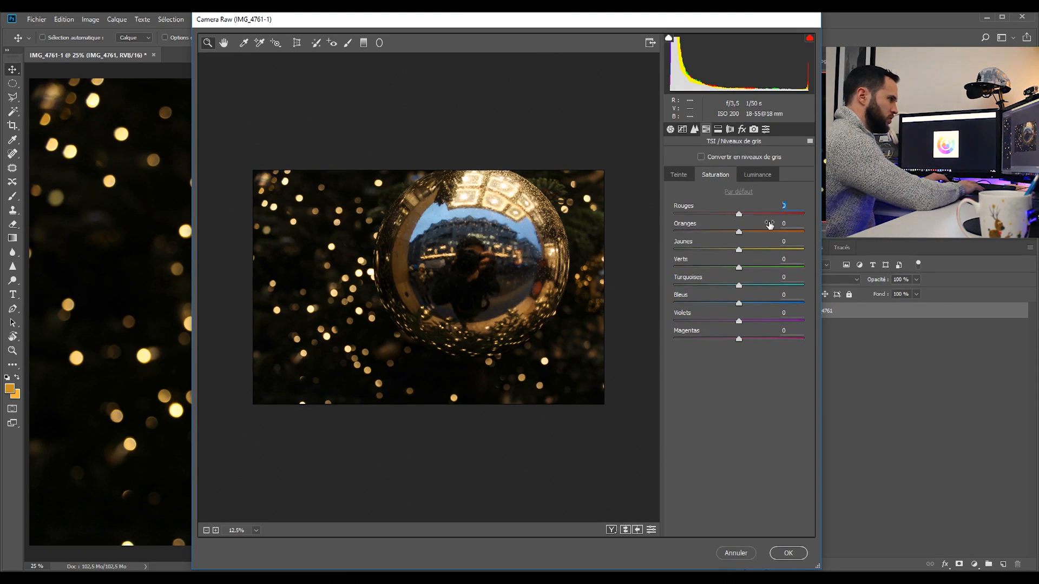
pyautogui.hotkey('shift', 'Down')
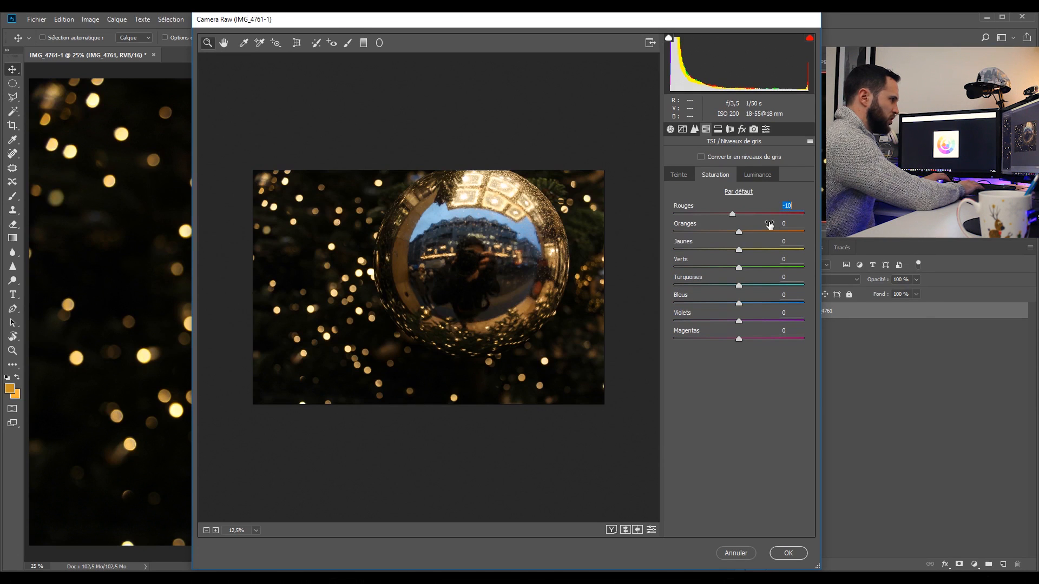
pyautogui.hotkey('shift', 'Down')
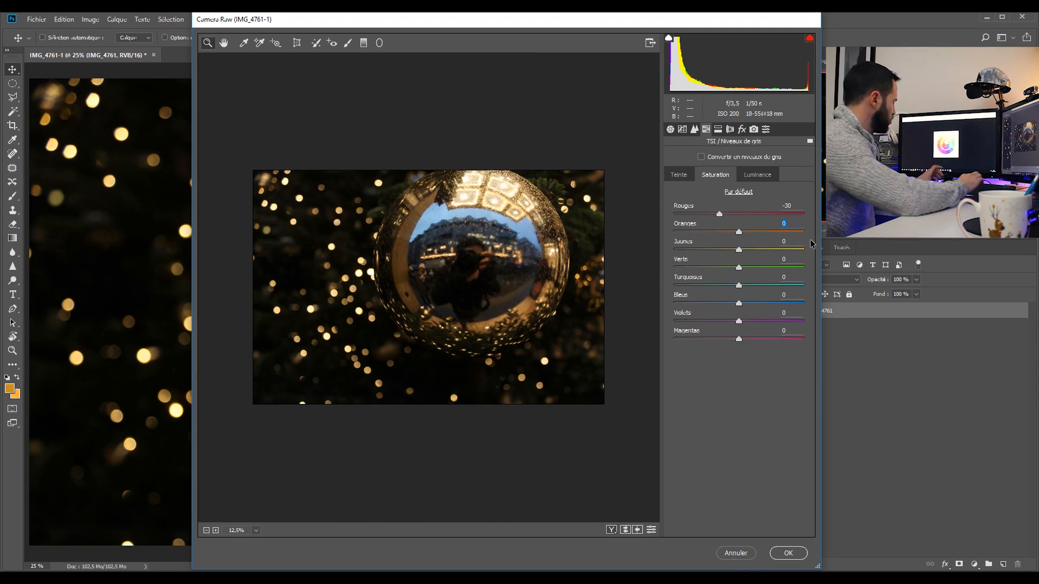
pyautogui.hotkey('shift', 'Up')
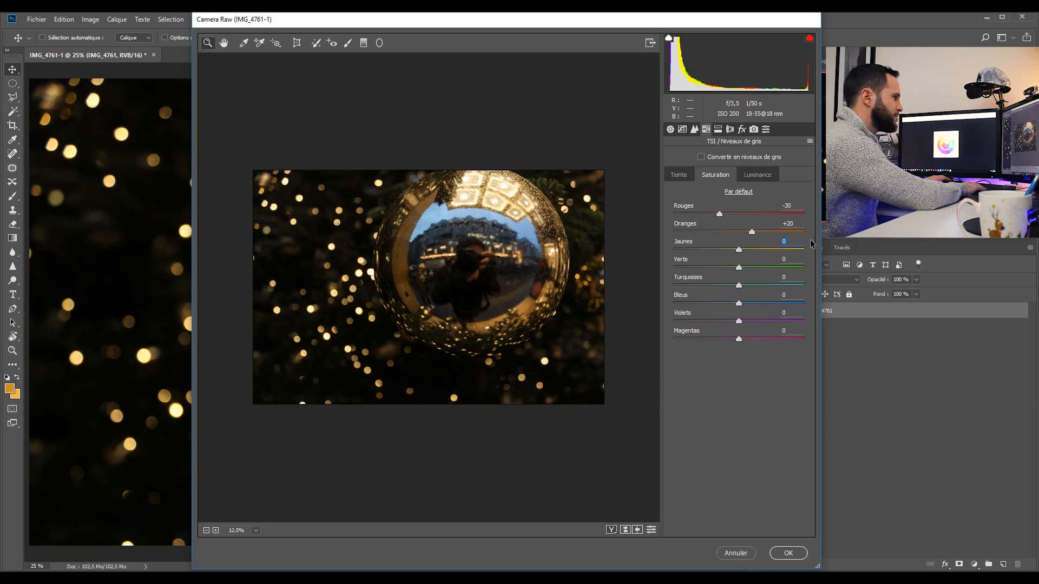
pyautogui.hotkey('shift', 'Up')
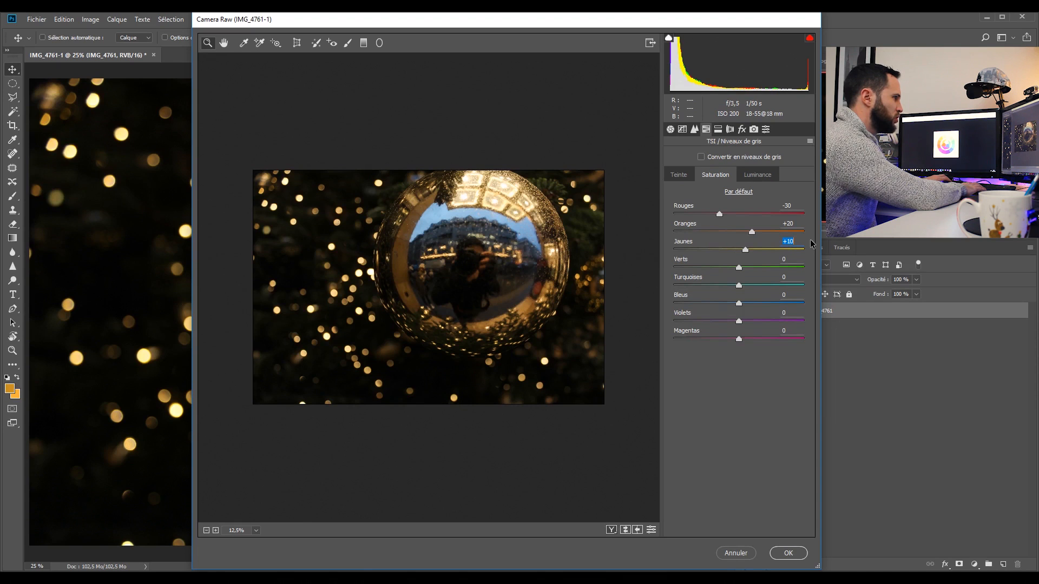
pyautogui.hotkey('shift', 'Up')
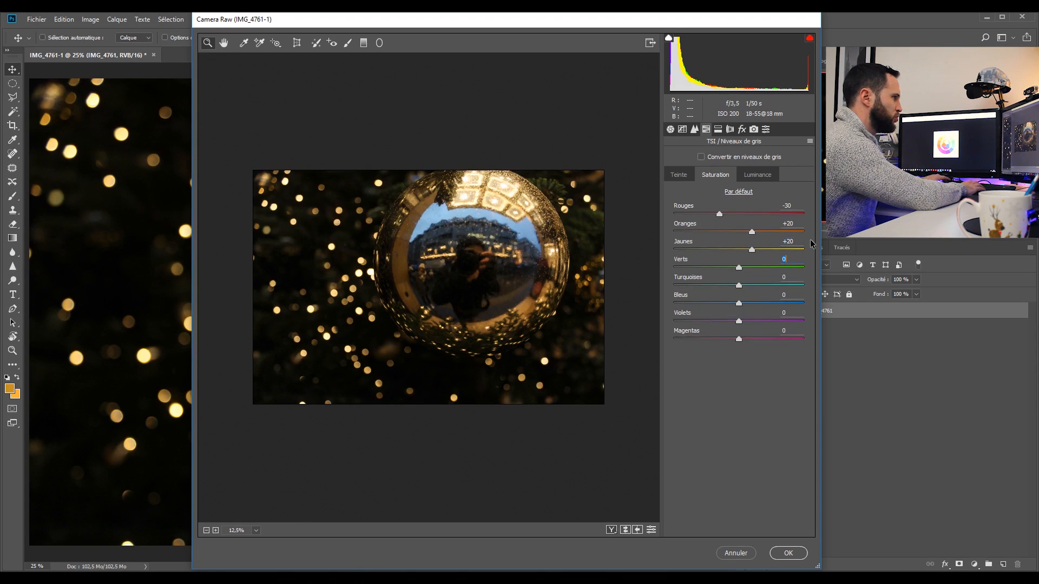
pyautogui.hotkey('shift', 'Up')
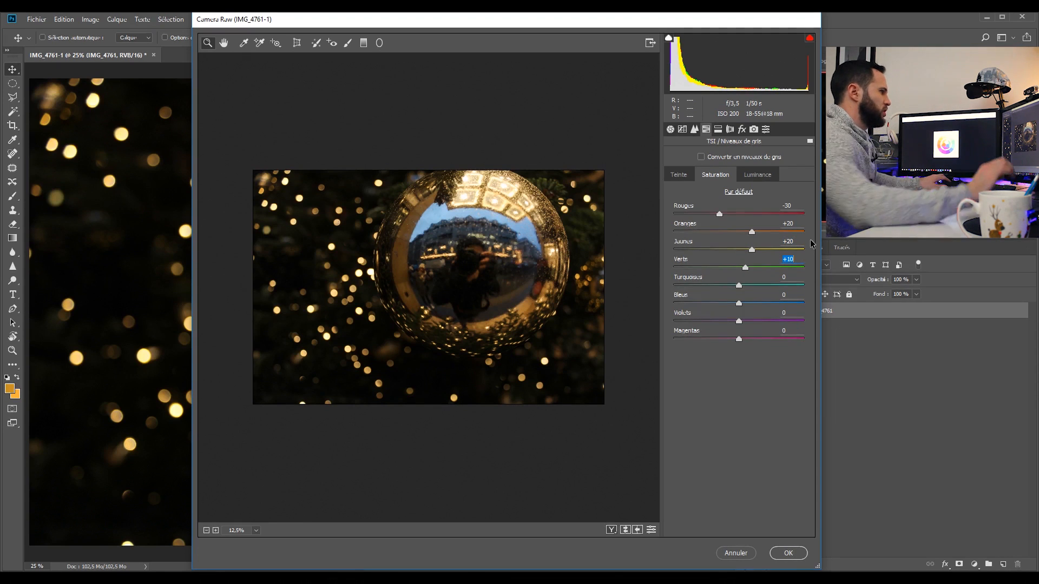
pyautogui.press('Tab')
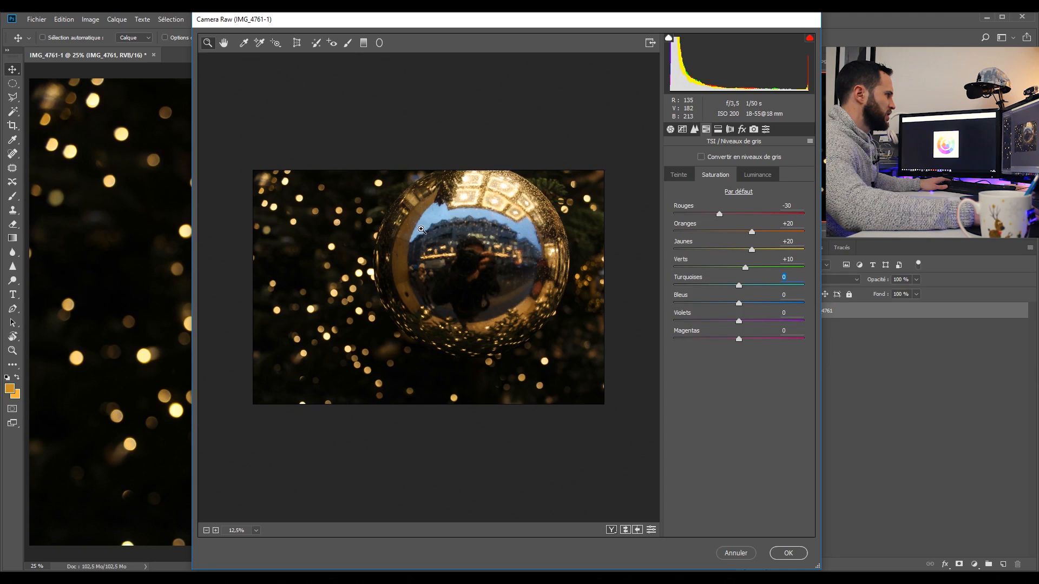
# Return to the TSI hue settings and set Turquoises to +20.
pyautogui.click(678, 174)
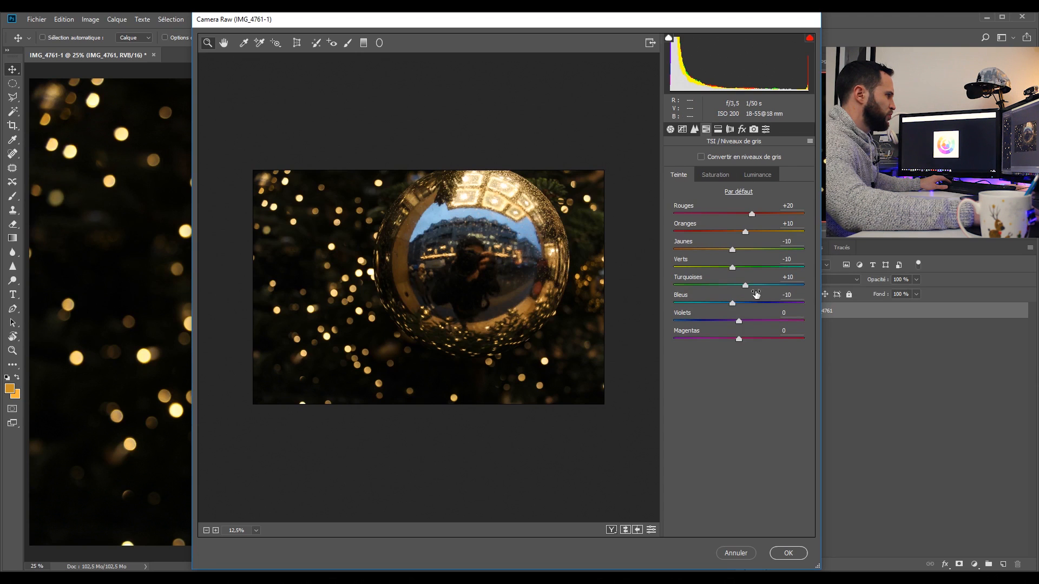
pyautogui.click(745, 283)
pyautogui.hotkey('shift', 'Up')
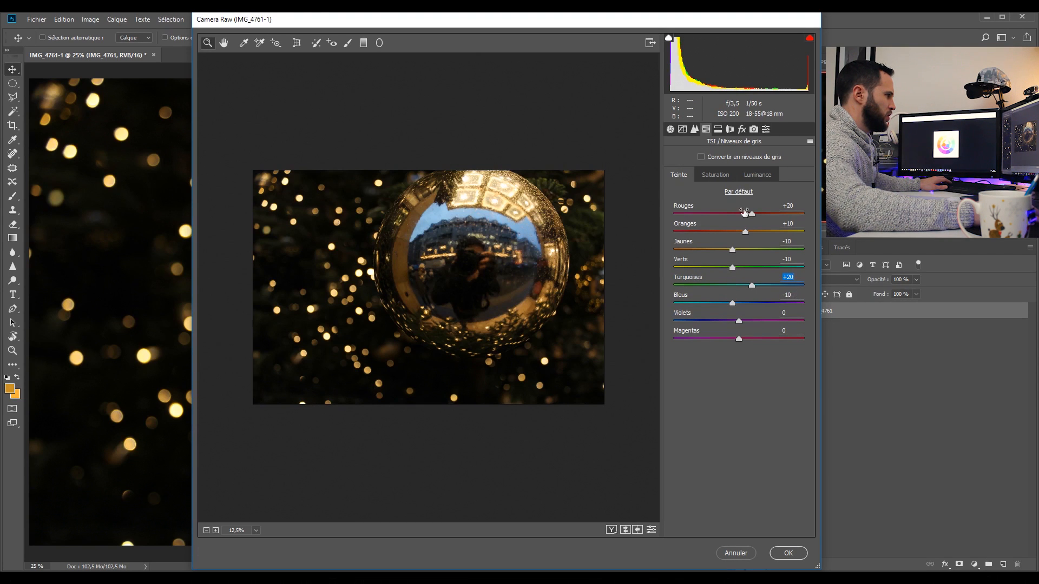
# Set the TSI saturation of both Turquoises and Bleus to +5.
pyautogui.click(719, 176)
pyautogui.moveTo(738, 285); pyautogui.dragTo(741, 285)
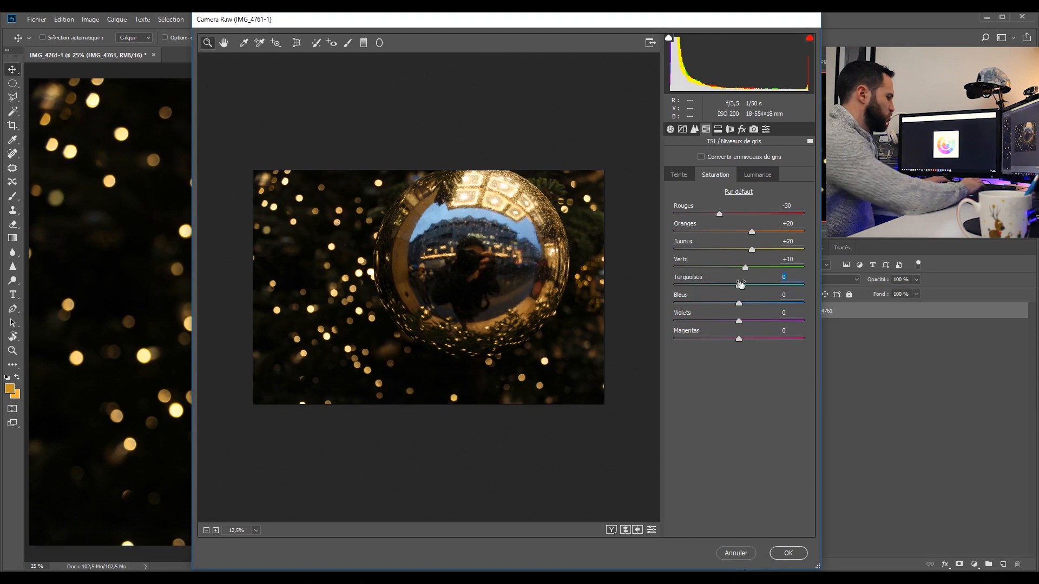
pyautogui.press('Tab')
pyautogui.write('5')
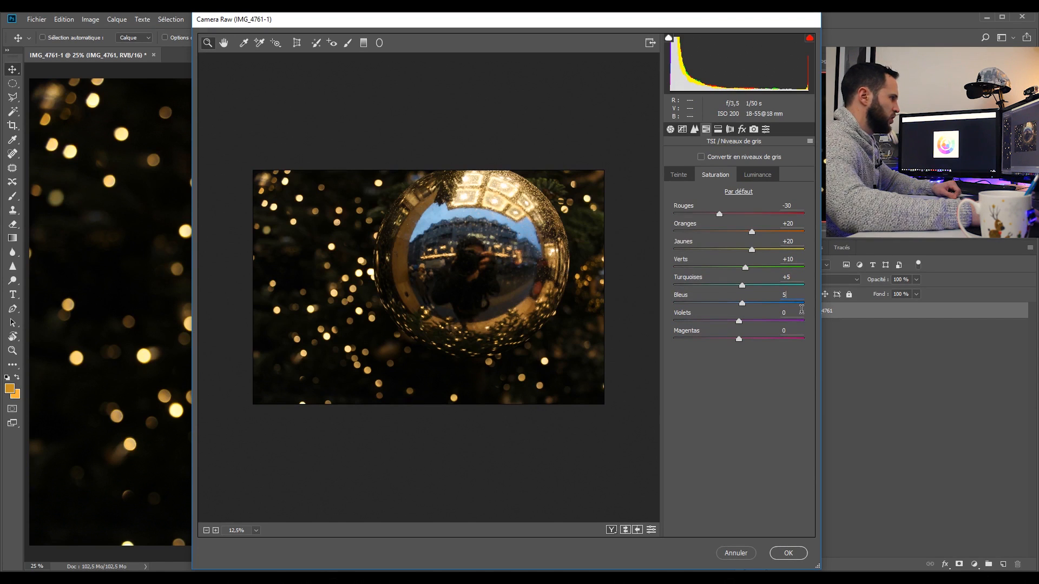
# Try lowering the Rouges luminance in the TSI settings and set it back to 0.
pyautogui.click(761, 179)
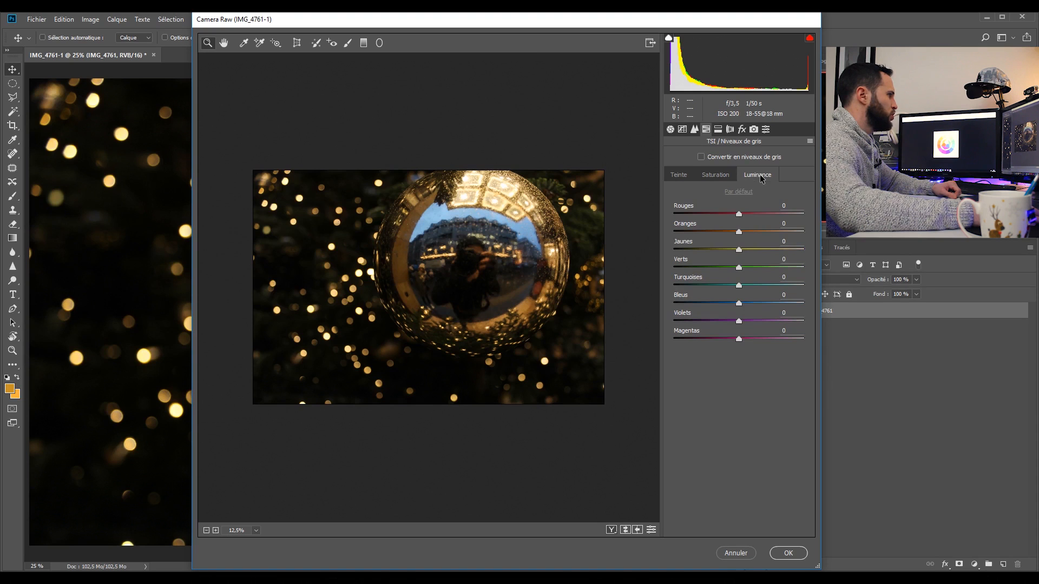
pyautogui.moveTo(739, 217); pyautogui.dragTo(700, 224)
pyautogui.write('0')
# Look through the remaining Camera Raw settings and apply the filter to the IMG_4761 layer.
pyautogui.click(718, 130)
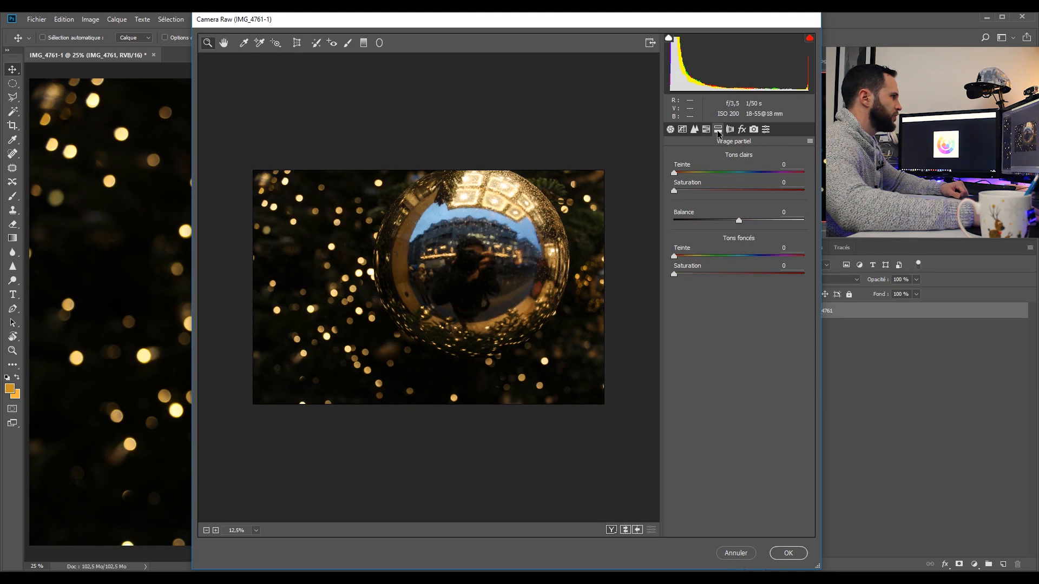
pyautogui.click(730, 129)
pyautogui.click(742, 129)
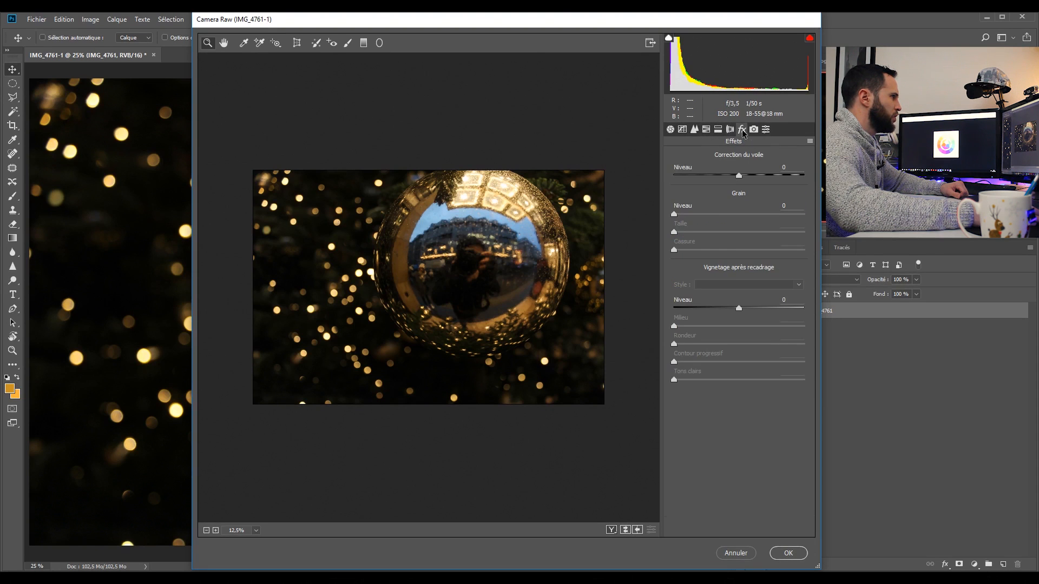
pyautogui.click(753, 131)
pyautogui.click(766, 130)
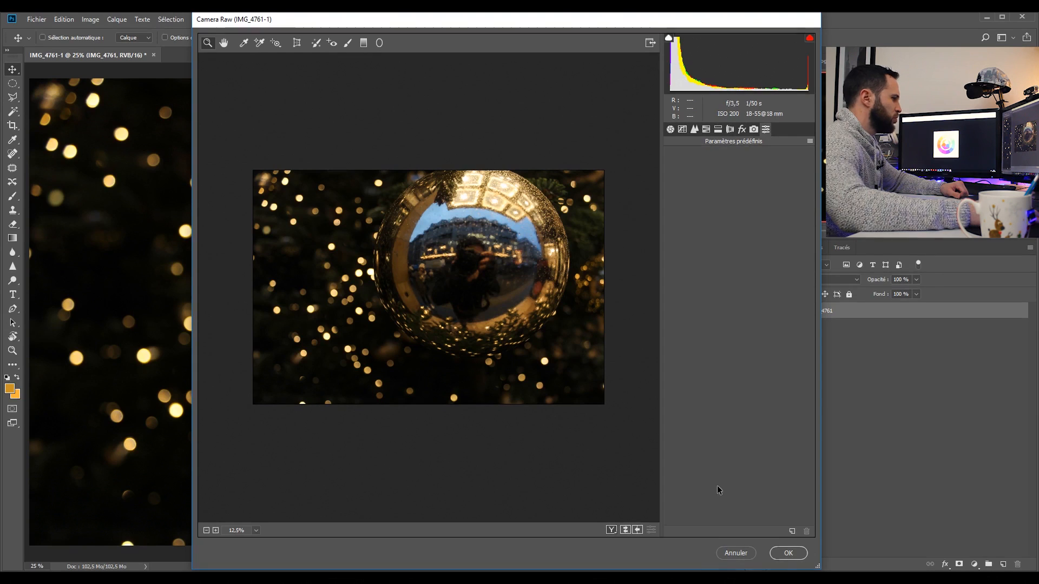
pyautogui.click(789, 553)
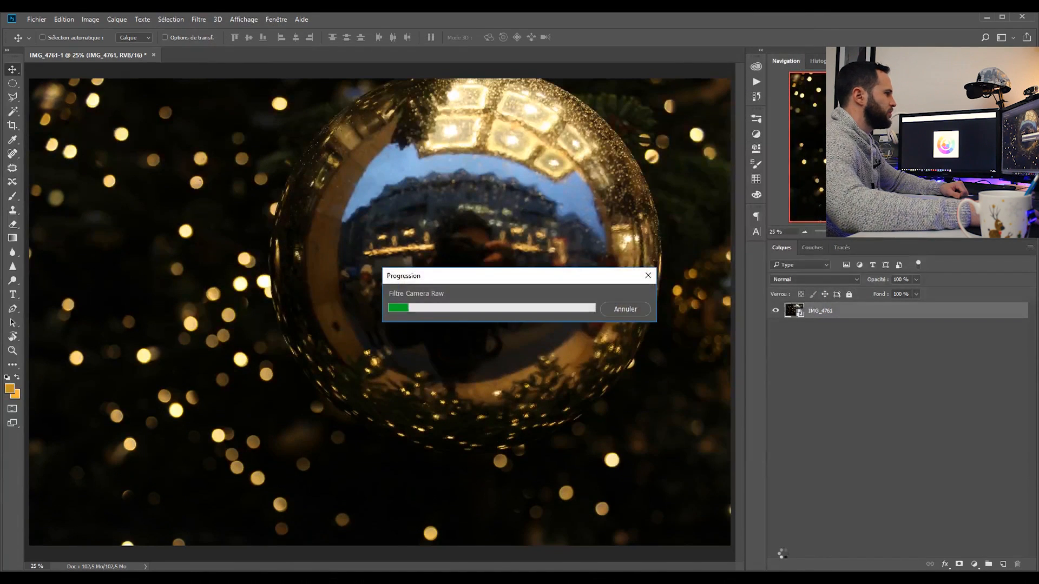
pyautogui.hotkey('ctrl', '-')
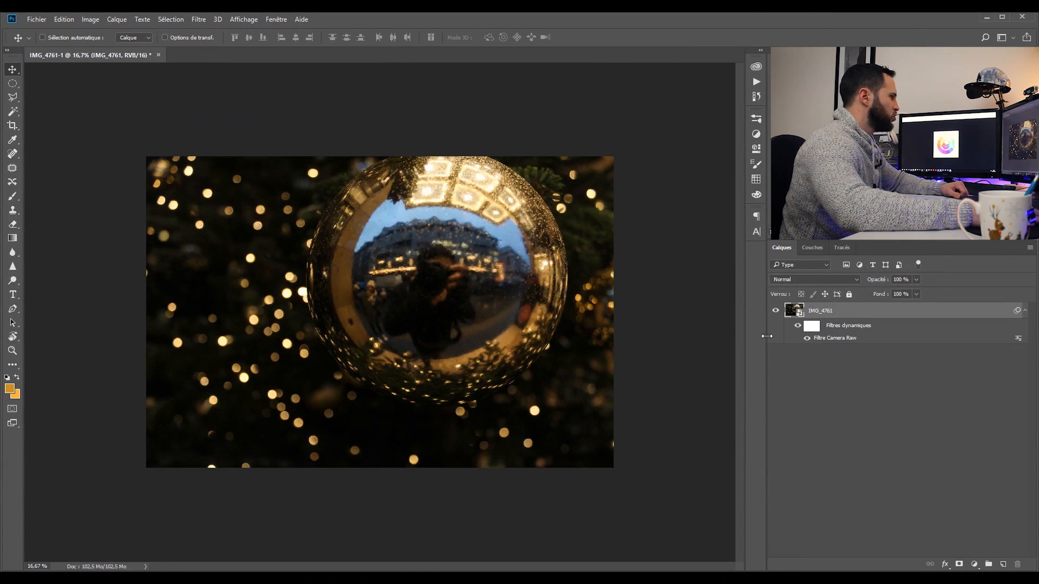
# Compare the photo with and without the smart filters and delete their filter mask.
pyautogui.click(797, 327)
pyautogui.click(797, 327)
pyautogui.click(797, 327)
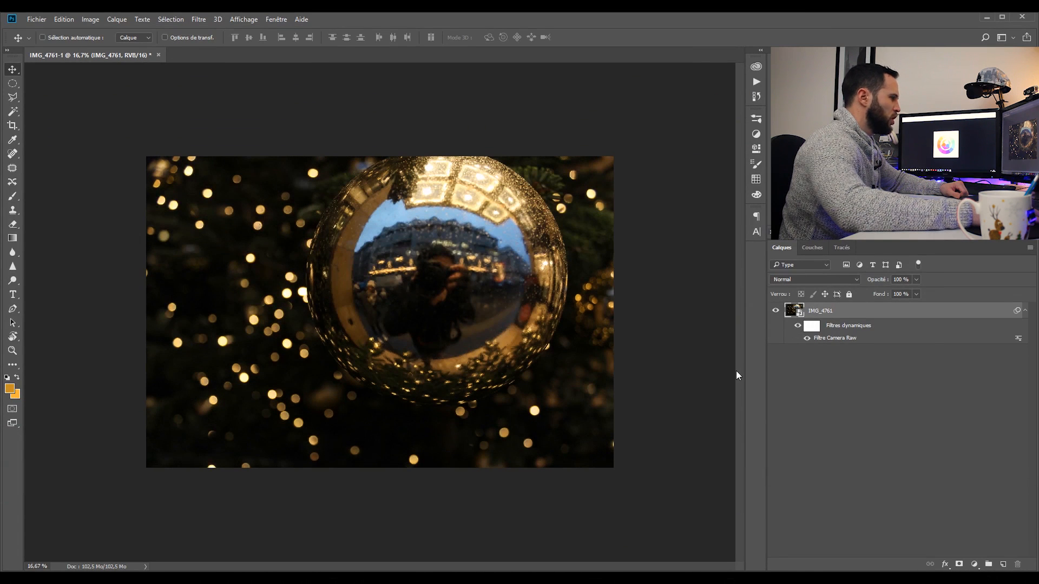
pyautogui.rightClick(812, 329)
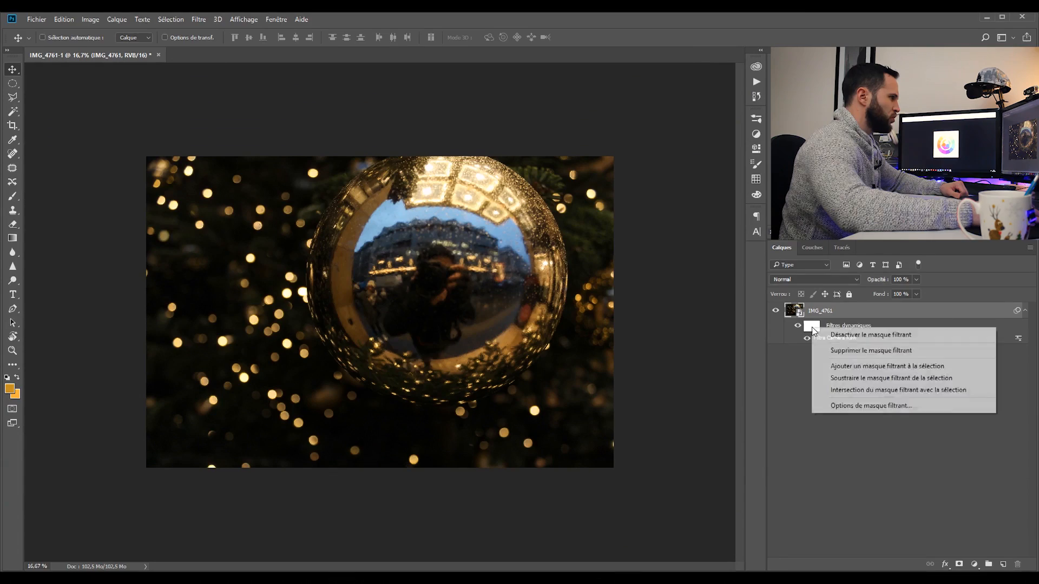
pyautogui.click(852, 351)
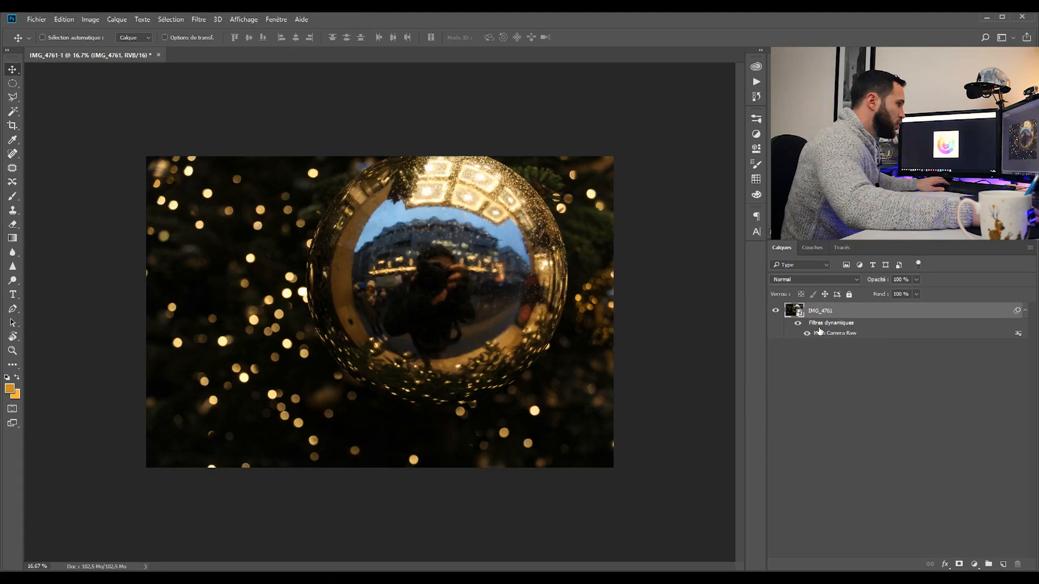
# Switch to the Rectangle de sélection tool for work at the photo's upper-left corner.
pyautogui.moveTo(893, 233); pyautogui.dragTo(914, 233)
pyautogui.moveTo(902, 143); pyautogui.dragTo(834, 98)
pyautogui.moveTo(220, 278); pyautogui.dragTo(389, 358)
pyautogui.rightClick(13, 87)
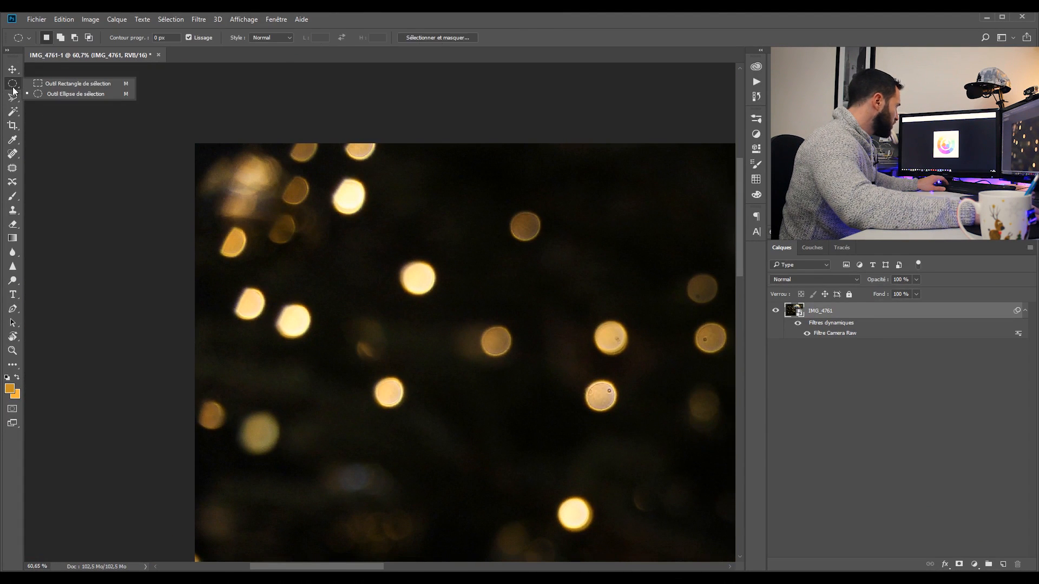
pyautogui.click(68, 84)
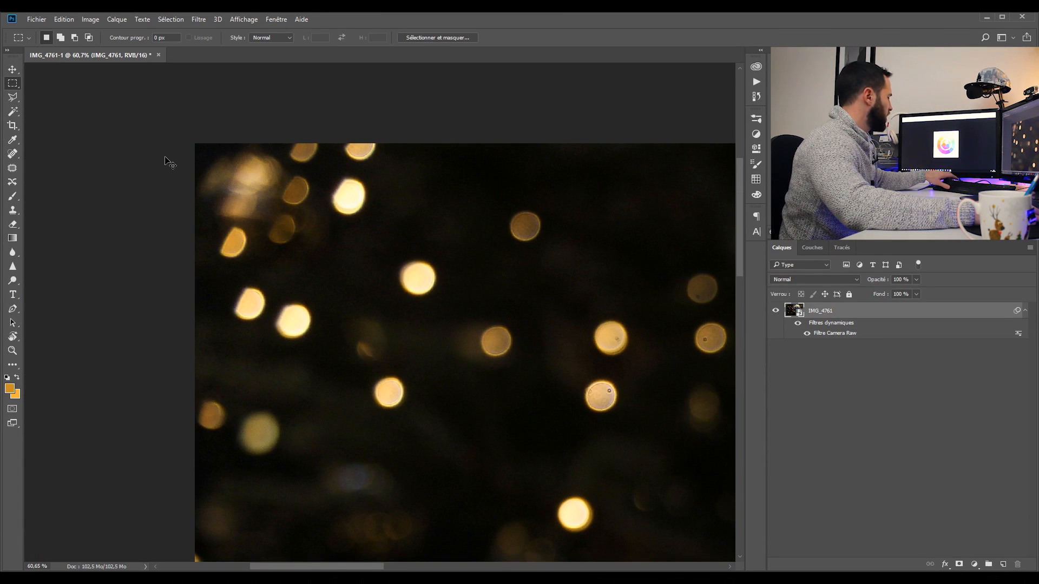
# Show the rulers and place a vertical guide inside the photo's left edge, at about 0.5 on the ruler.
pyautogui.hotkey('ctrl', 'r')
pyautogui.scroll(5, 81, 184)
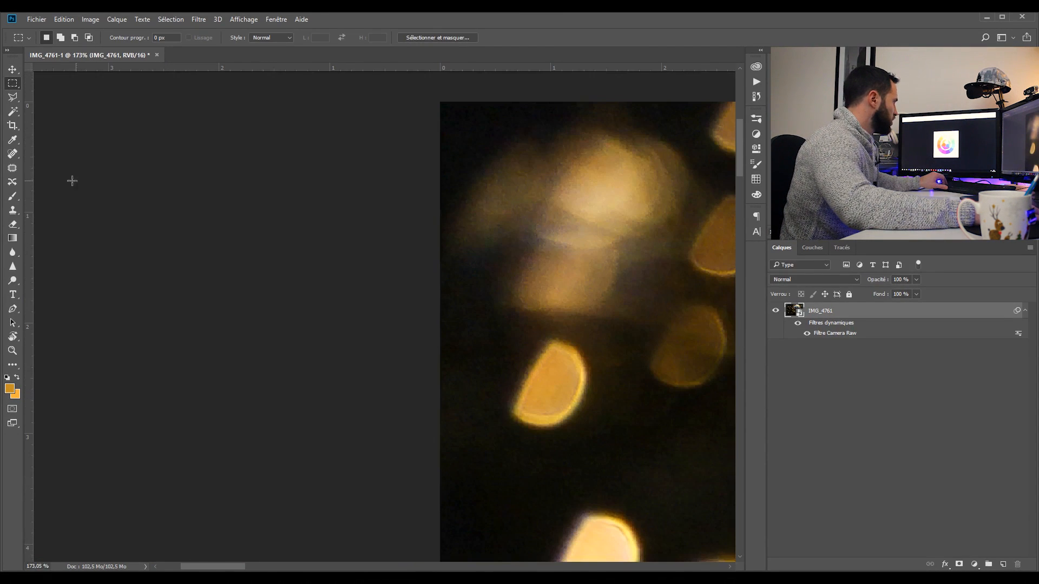
pyautogui.moveTo(32, 171); pyautogui.dragTo(496, 196)
pyautogui.moveTo(642, 162); pyautogui.dragTo(454, 319)
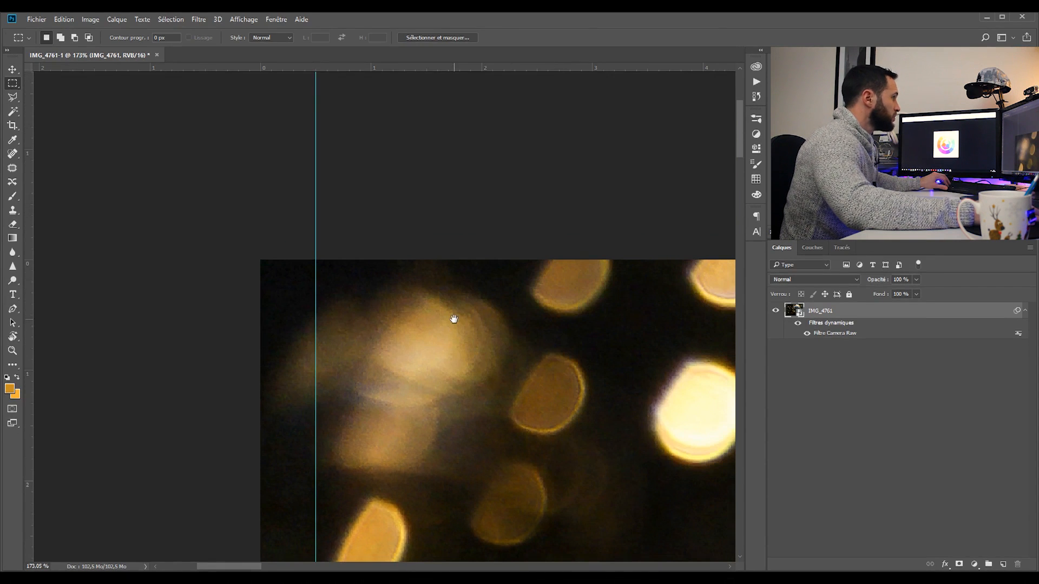
# Place horizontal guides about 0.5 cm inside the photo's upper and lower edges.
pyautogui.moveTo(410, 154); pyautogui.dragTo(421, 314)
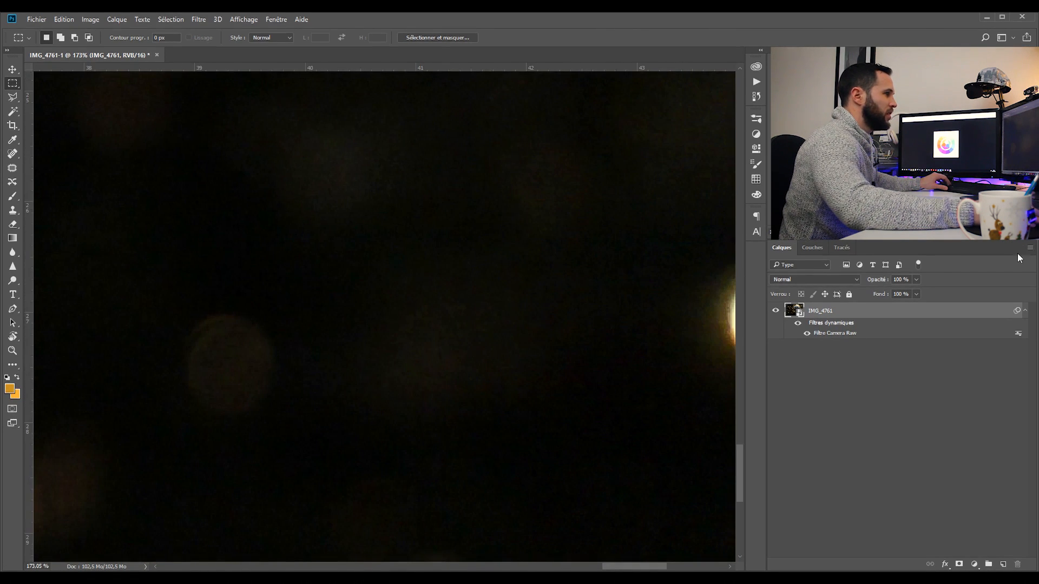
pyautogui.moveTo(506, 361); pyautogui.dragTo(363, 254)
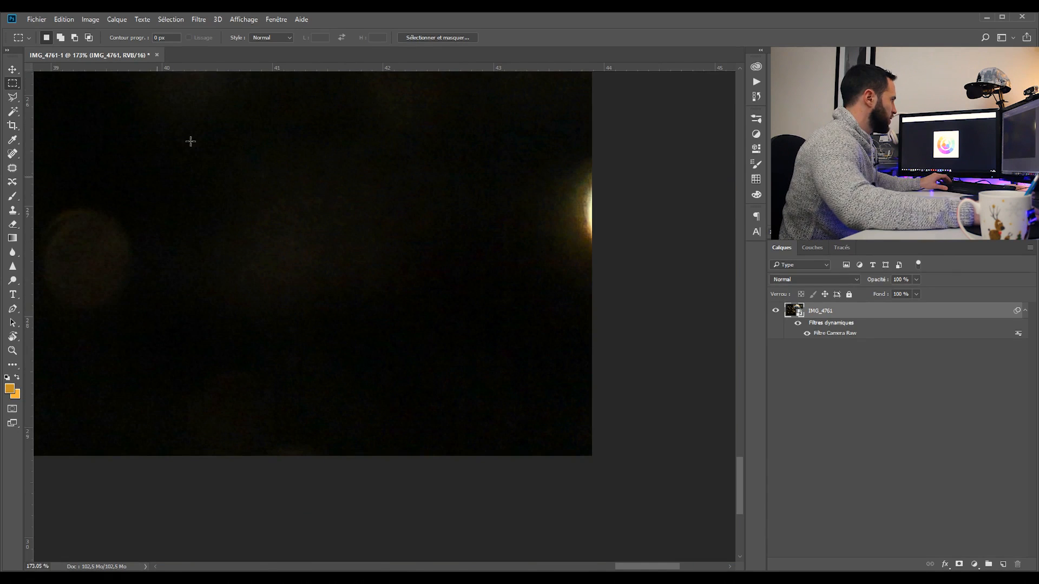
pyautogui.moveTo(320, 68); pyautogui.dragTo(404, 456)
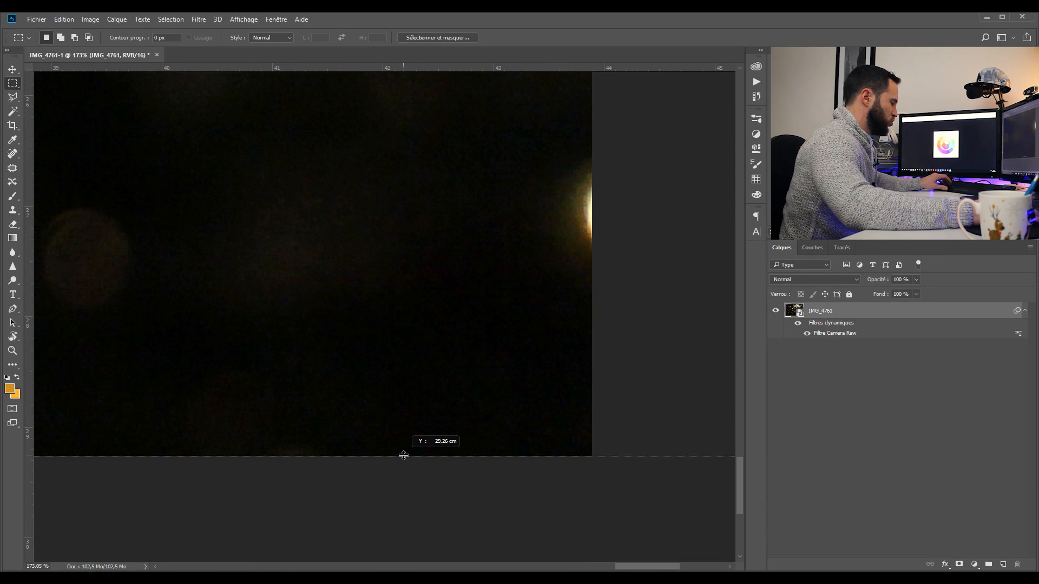
pyautogui.moveTo(404, 455); pyautogui.dragTo(411, 401)
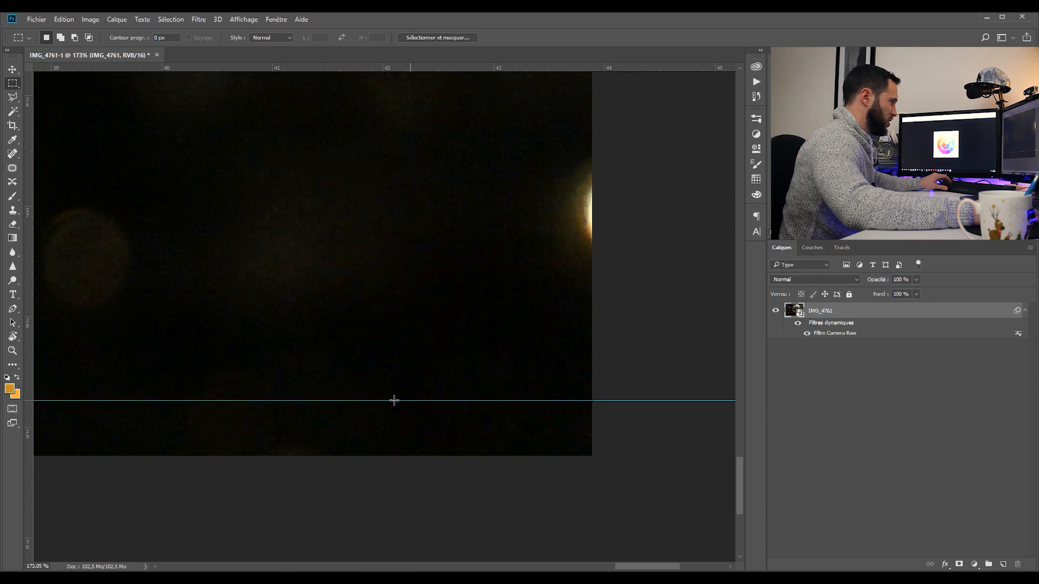
# Place a vertical guide inside the photo's right edge, at about 43.40 cm.
pyautogui.moveTo(30, 334); pyautogui.dragTo(591, 370)
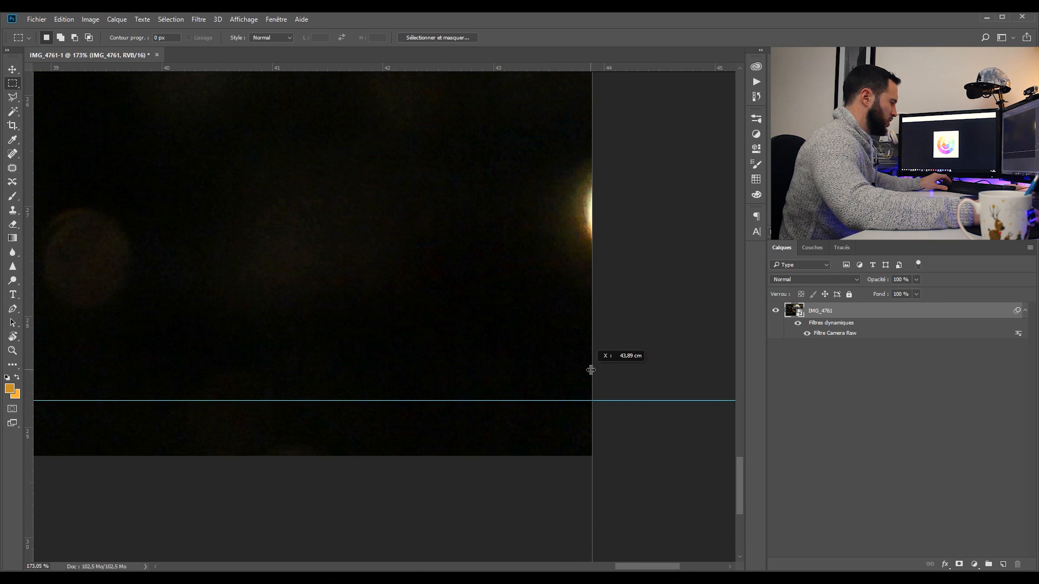
pyautogui.moveTo(591, 370); pyautogui.dragTo(591, 370)
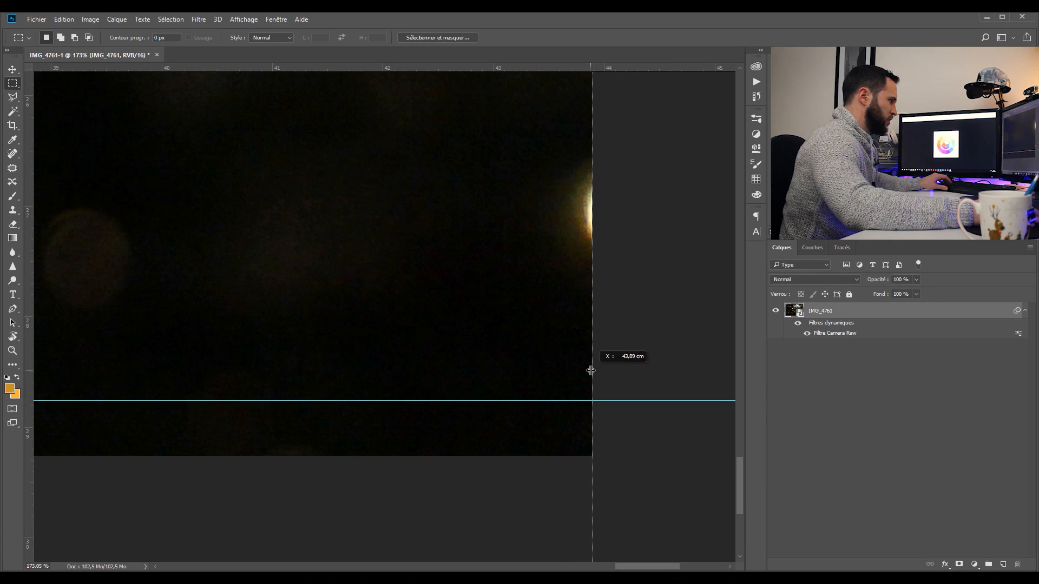
pyautogui.moveTo(589, 371); pyautogui.dragTo(538, 371)
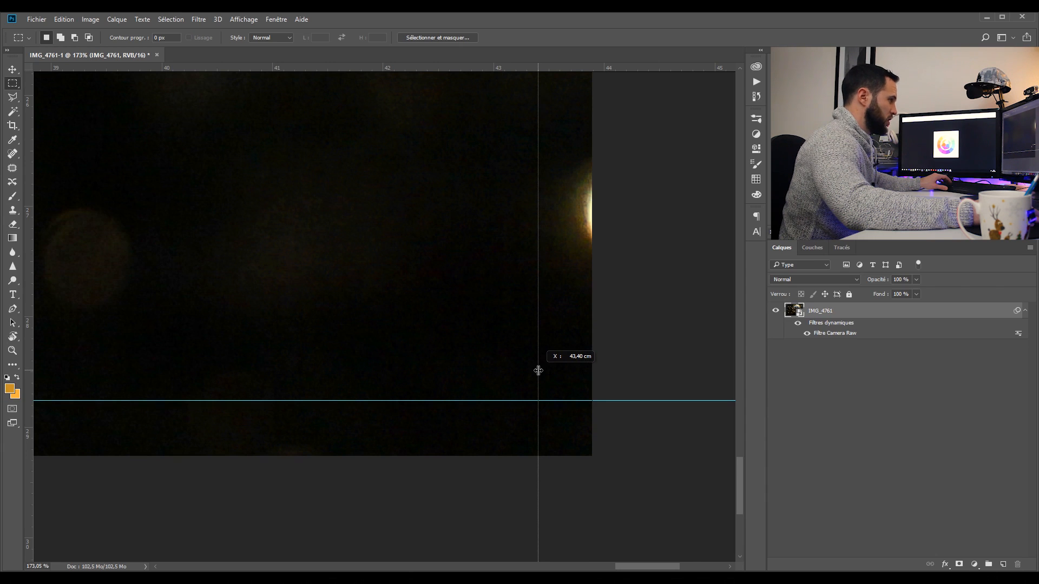
pyautogui.moveTo(539, 371); pyautogui.dragTo(537, 370)
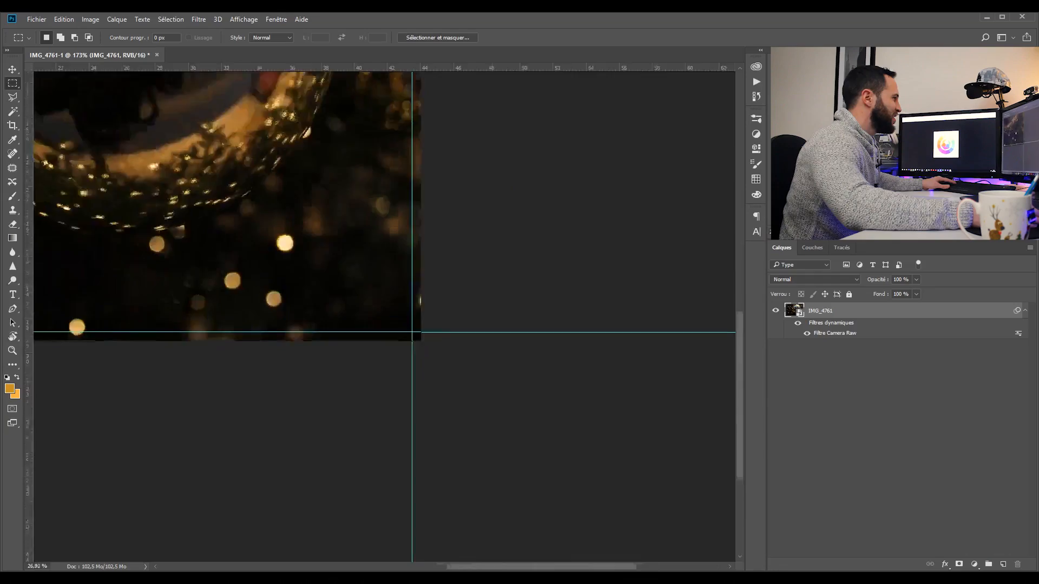
# Select the rectangle enclosed by the four guides and add a solid colour fill layer in cb9025.
pyautogui.hotkey('ctrl', '0')
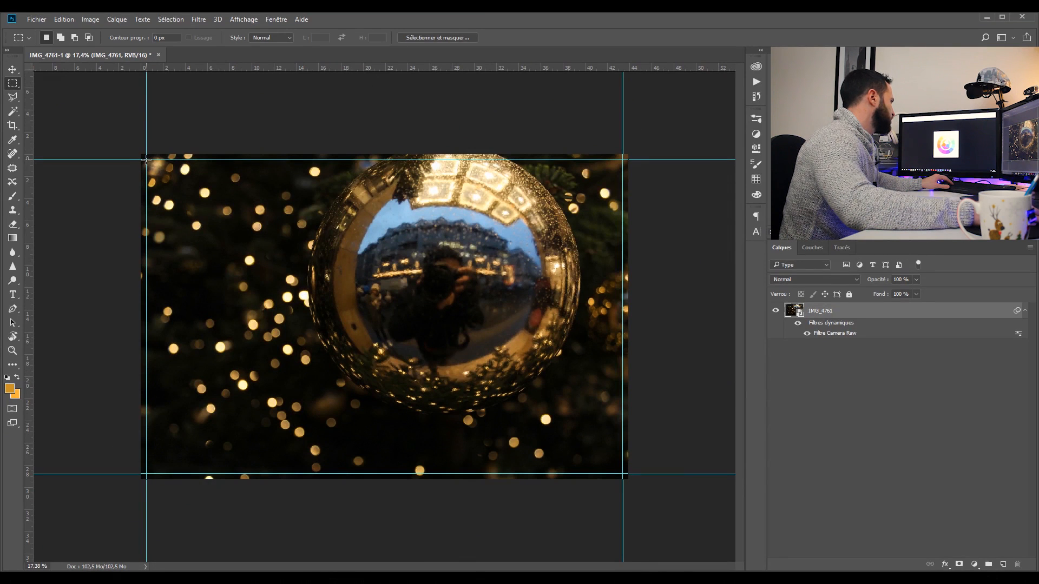
pyautogui.moveTo(146, 159); pyautogui.dragTo(620, 474)
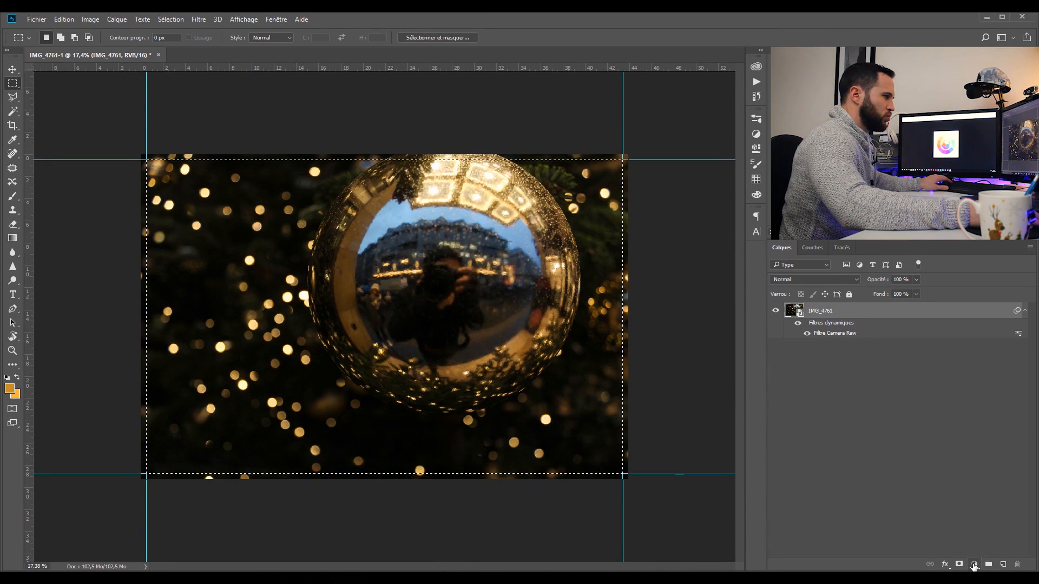
pyautogui.click(975, 565)
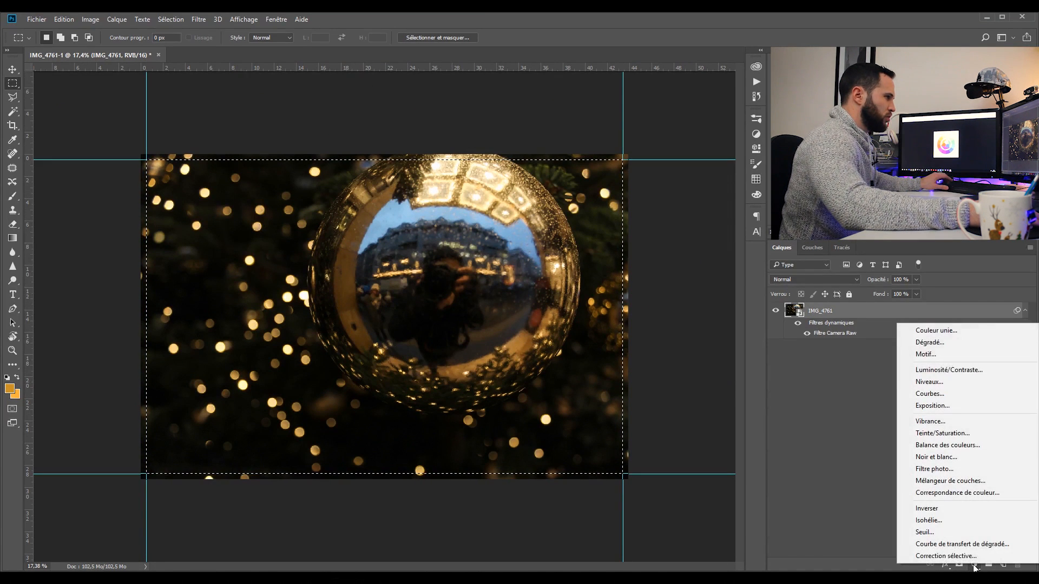
pyautogui.click(955, 332)
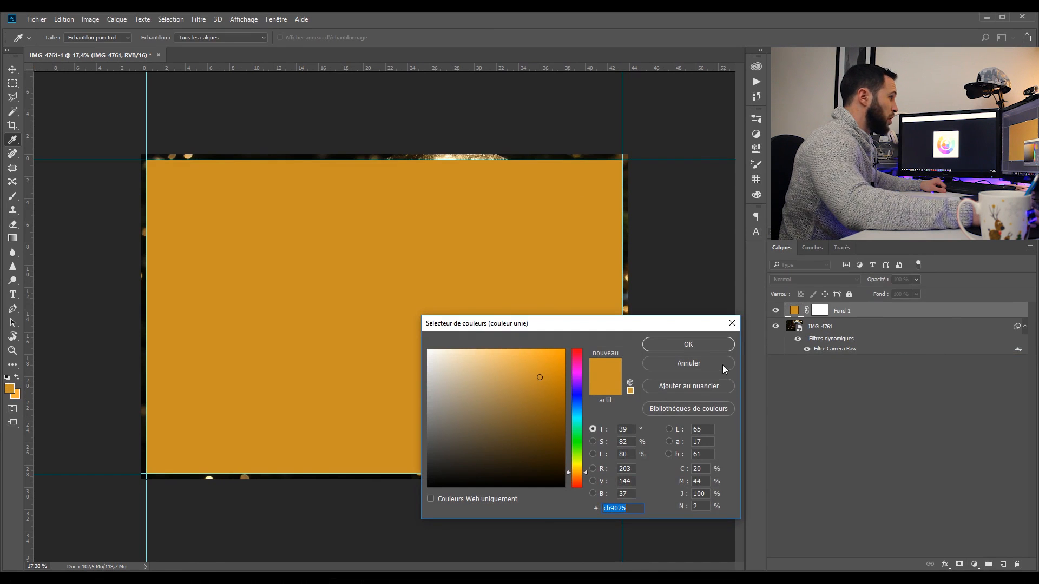
pyautogui.click(709, 344)
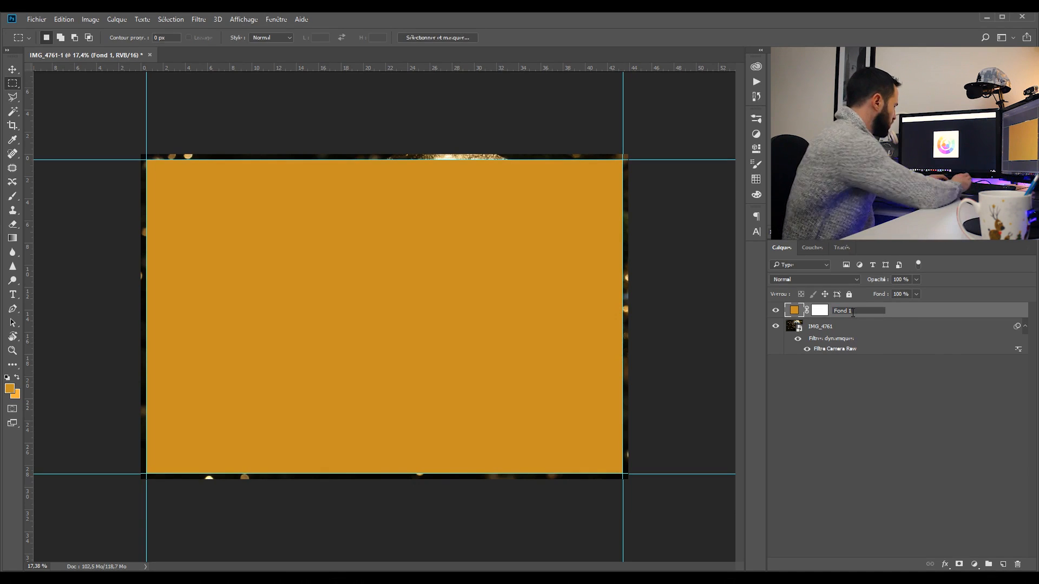
# Rename the colour fill layer to "Fond 1 CADRE" and hide the rulers.
pyautogui.write('CADRE')
pyautogui.press('Return')
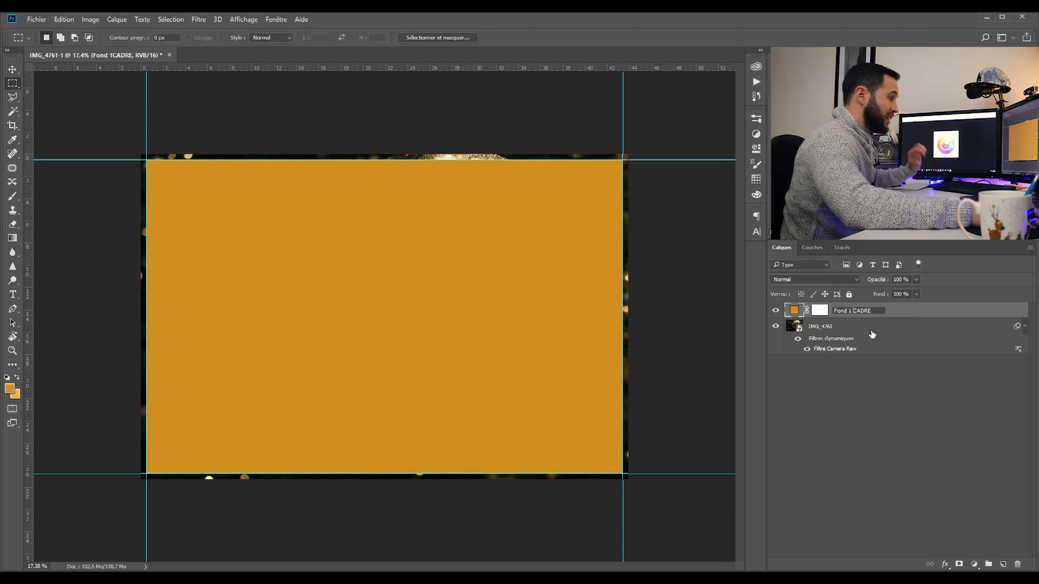
pyautogui.press('Return')
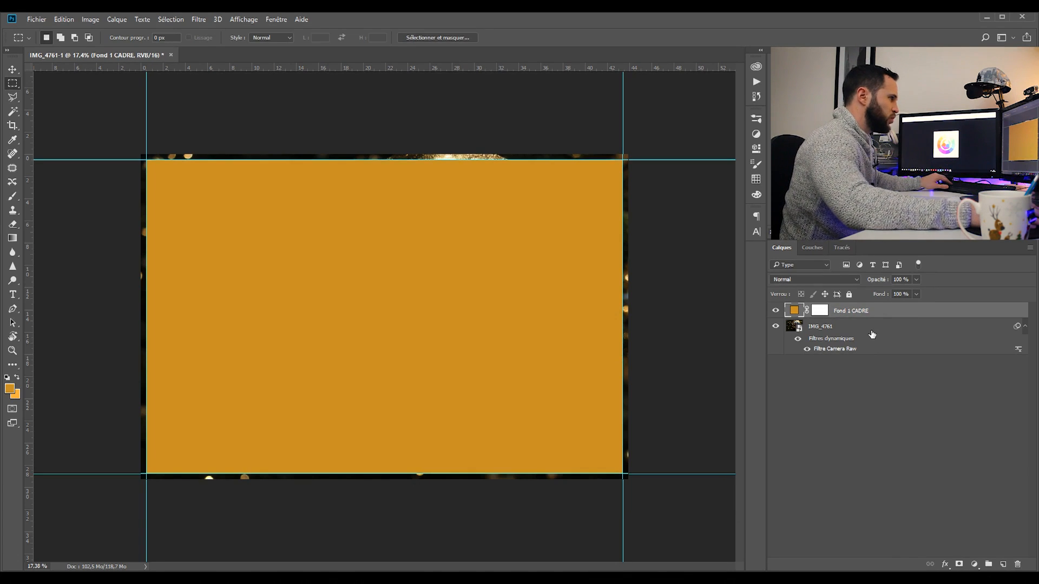
pyautogui.hotkey('ctrl', 'r')
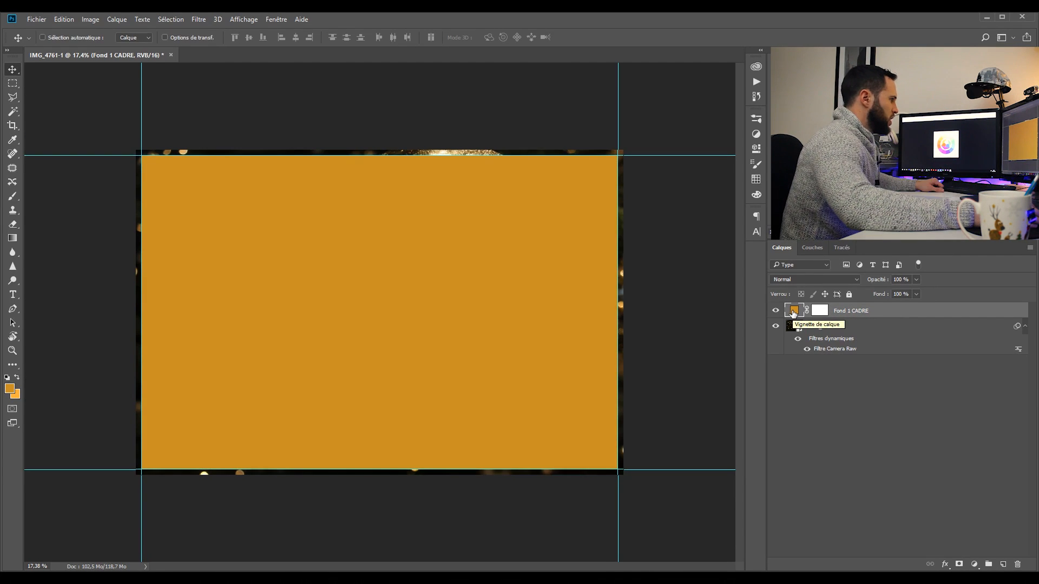
# Display the Fond 1 CADRE layer's mask alone, invert it, and return to the normal image view.
pyautogui.keyDown('alt'); pyautogui.click(822, 312); pyautogui.keyUp('alt')
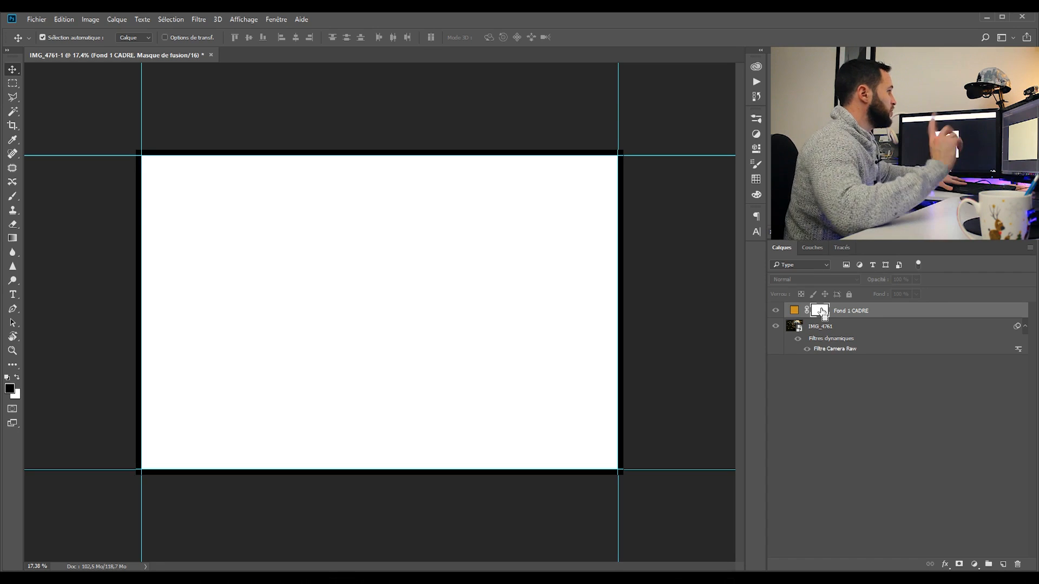
pyautogui.hotkey('ctrl', 'i')
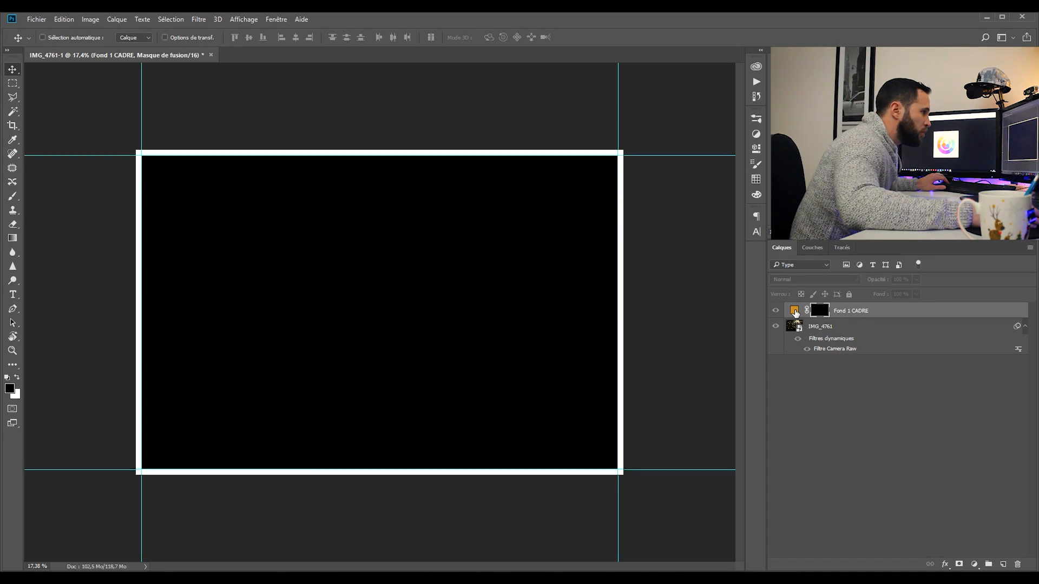
pyautogui.click(794, 311)
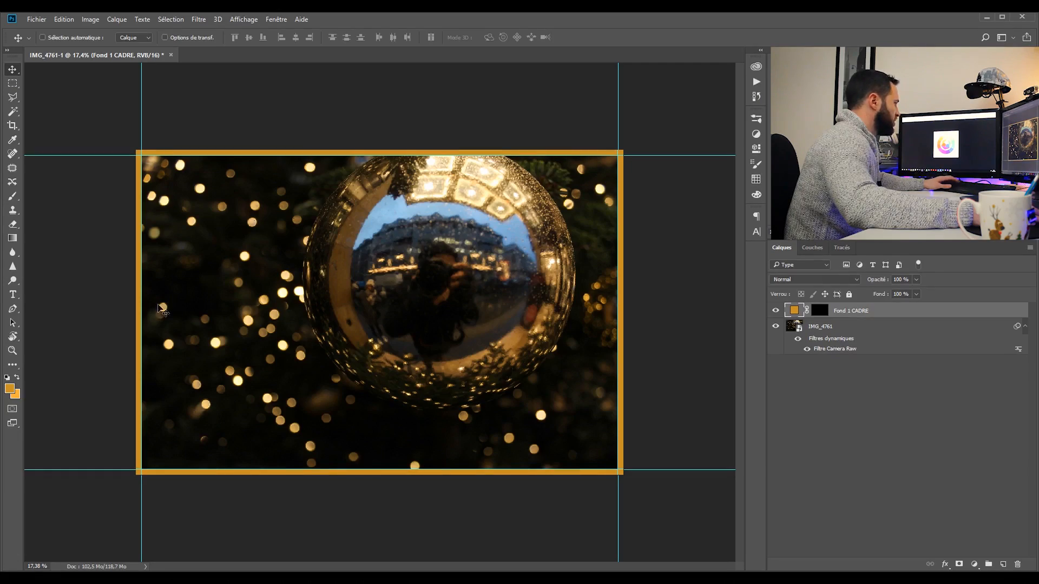
# Add the text "Bonne année" with "2018" on a second line and move it between the frame's left side and the bauble.
pyautogui.press('t')
pyautogui.click(165, 294)
pyautogui.write('B')
pyautogui.write('onne ané')
pyautogui.write('née')
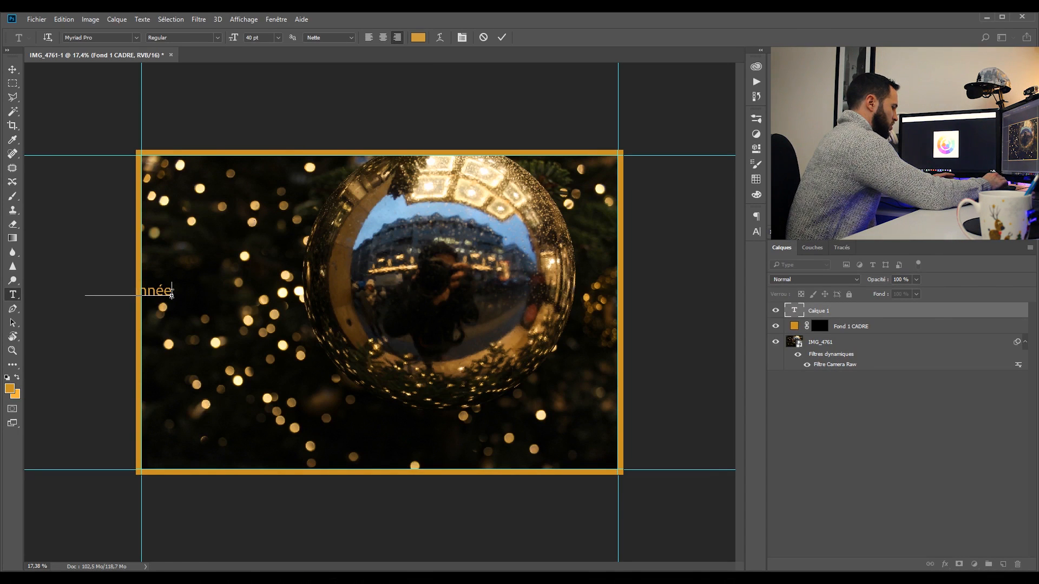
pyautogui.press('Return')
pyautogui.write('2018')
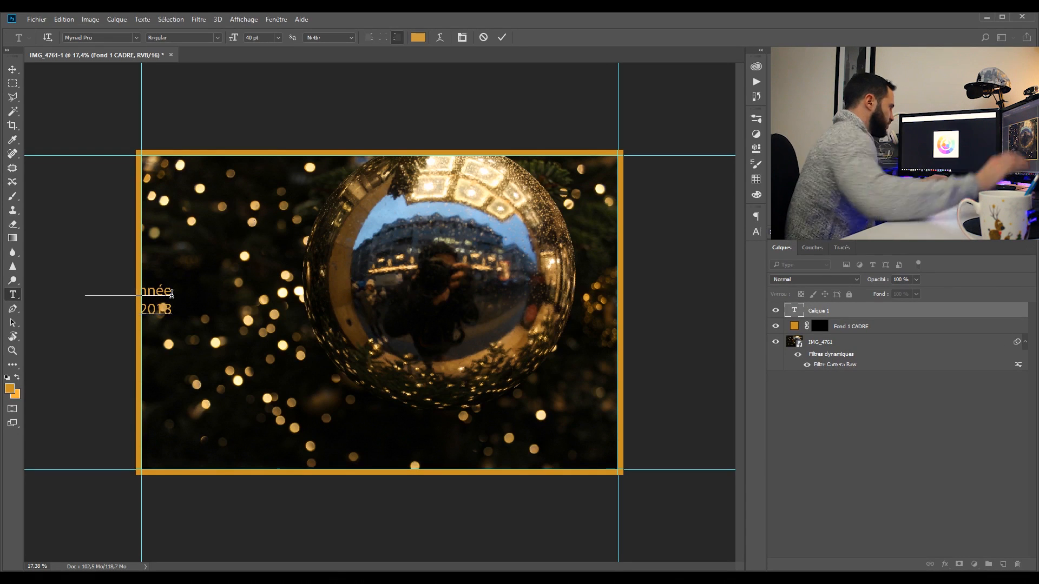
pyautogui.click(13, 70)
pyautogui.moveTo(162, 296); pyautogui.dragTo(241, 297)
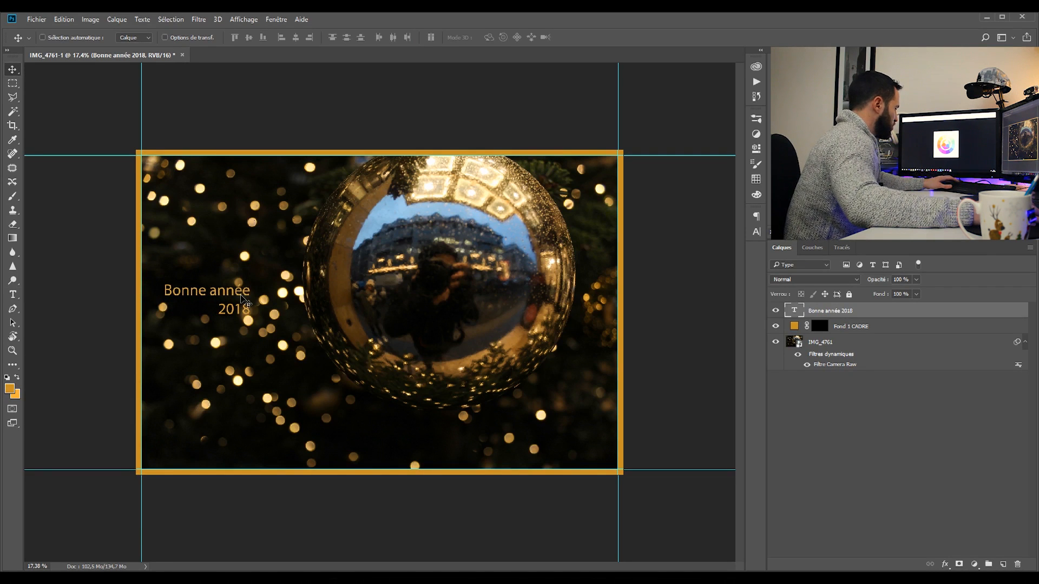
# Try centred and left alignment on the greeting text and move it clear of the bauble.
pyautogui.press('t')
pyautogui.click(250, 310)
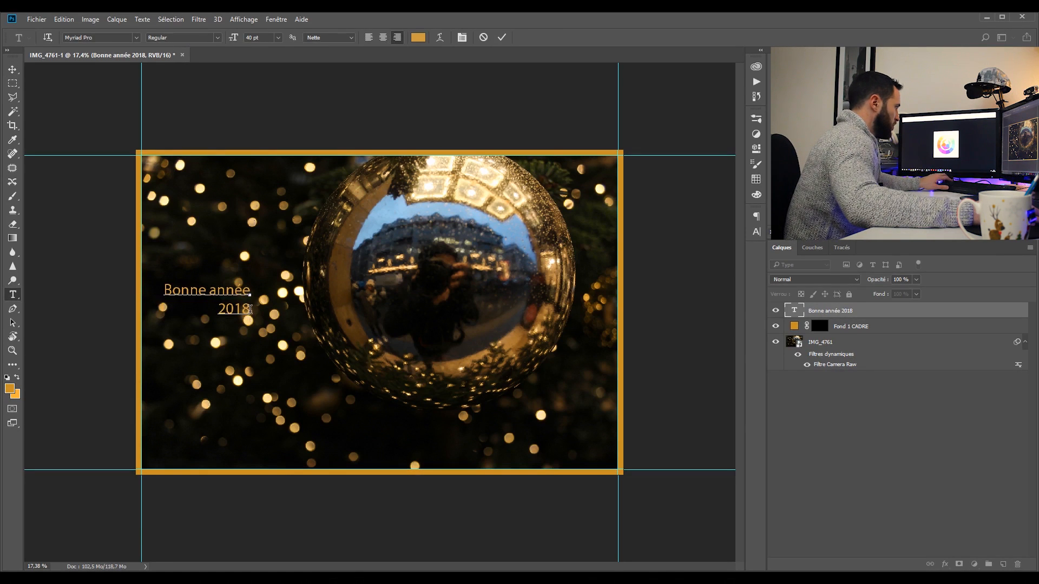
pyautogui.hotkey('ctrl', 'a')
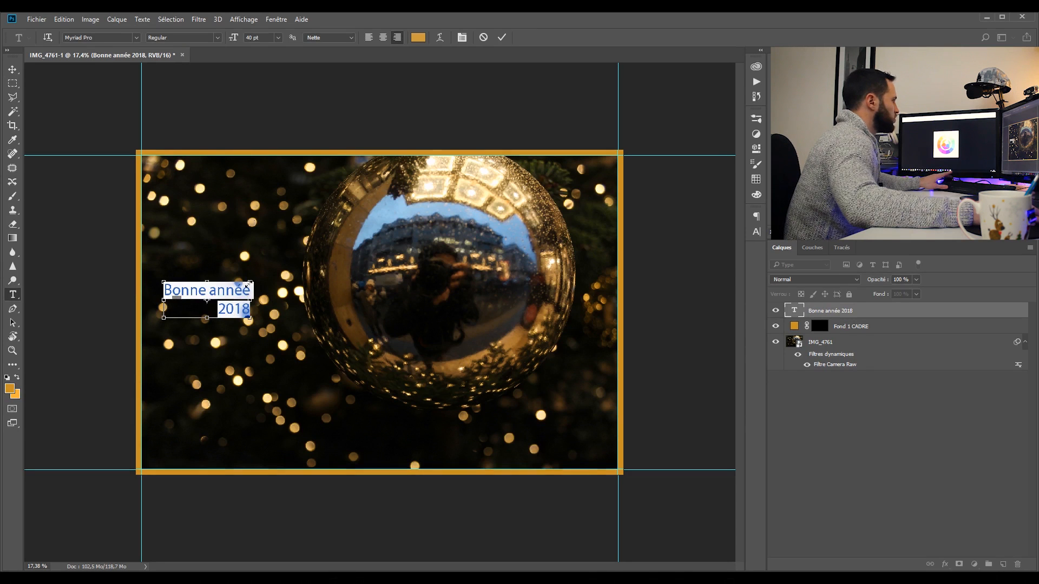
pyautogui.click(382, 38)
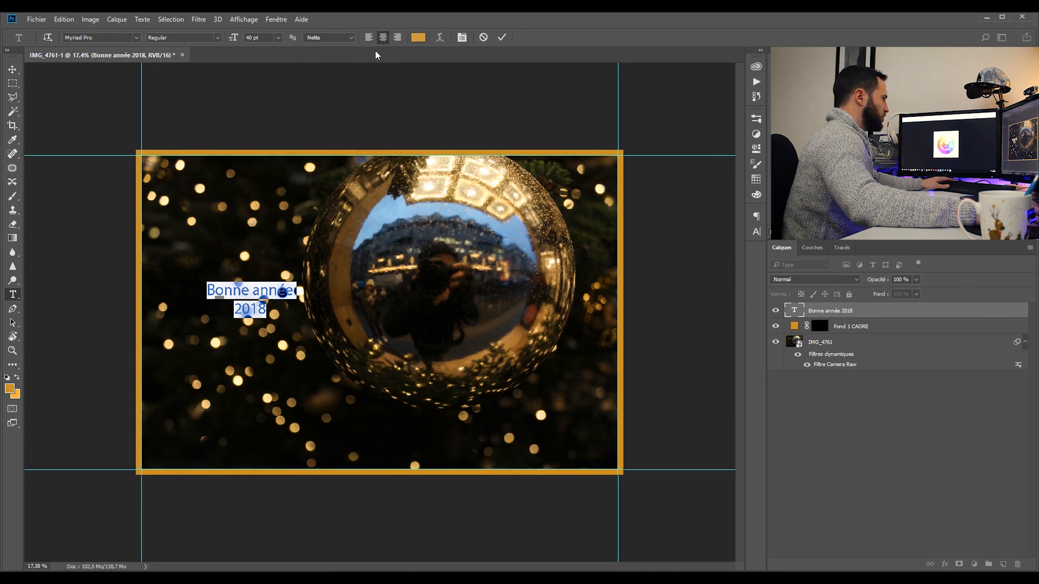
pyautogui.click(370, 40)
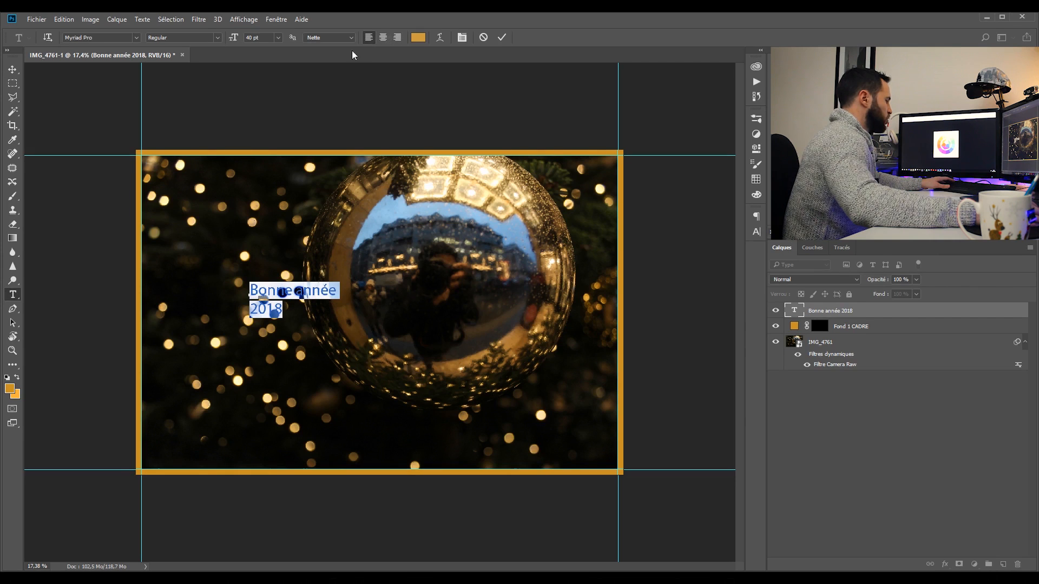
pyautogui.click(12, 69)
pyautogui.moveTo(300, 296); pyautogui.dragTo(220, 295)
# Right-align the whole greeting text and reposition it just left of the bauble.
pyautogui.press('t')
pyautogui.click(209, 290)
pyautogui.hotkey('ctrl', 'a')
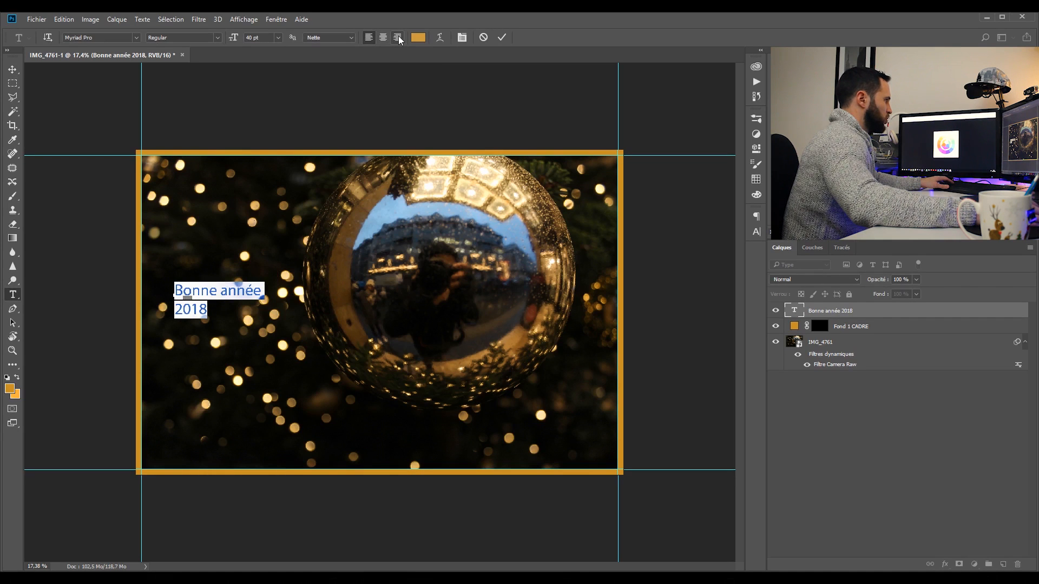
pyautogui.click(399, 37)
pyautogui.click(12, 70)
pyautogui.moveTo(165, 291); pyautogui.dragTo(250, 295)
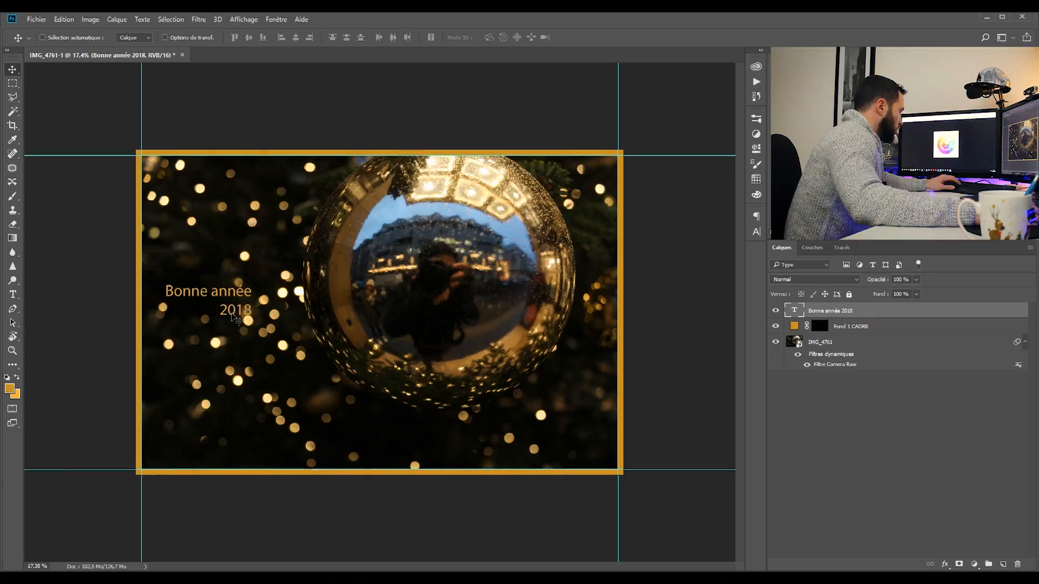
# Set the font style of "2018" in the greeting text to Semibold.
pyautogui.press('t')
pyautogui.click(228, 308)
pyautogui.moveTo(245, 313); pyautogui.dragTo(252, 312)
pyautogui.click(217, 37)
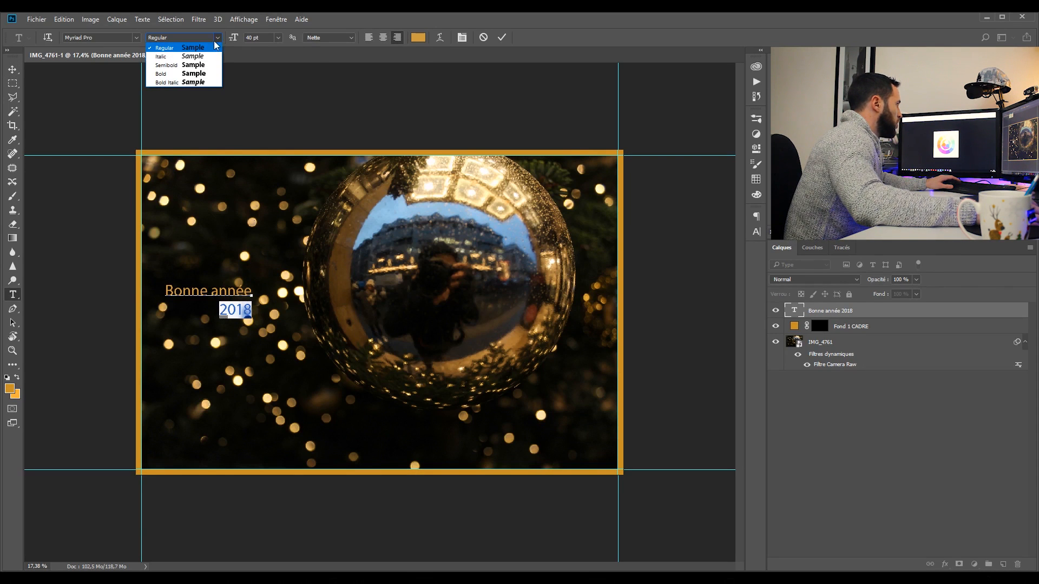
pyautogui.click(184, 65)
# Nudge the greeting text slightly to the right in three large increments.
pyautogui.click(12, 70)
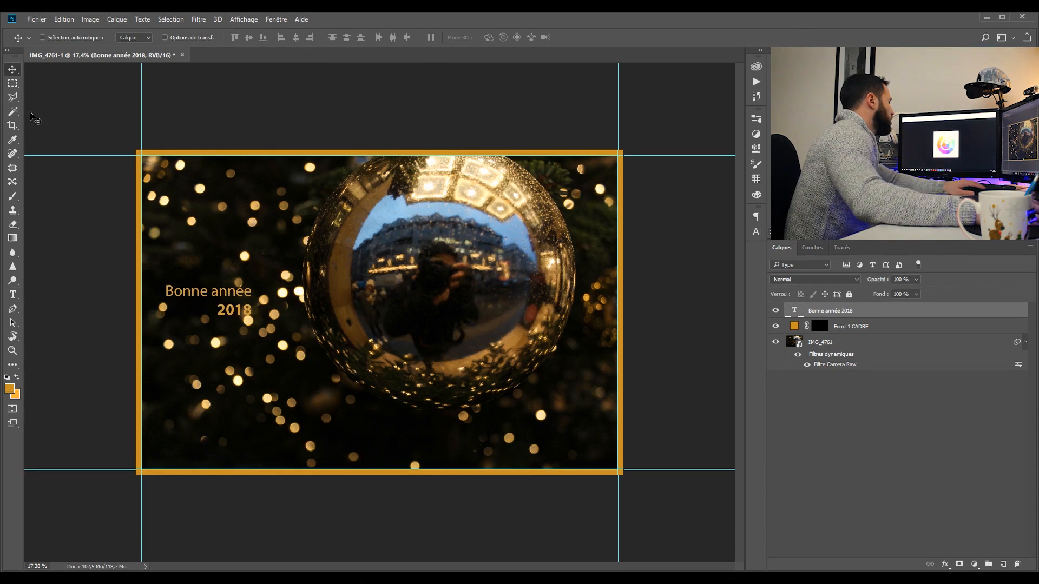
pyautogui.hotkey('shift', 'Right')
pyautogui.hotkey('shift', 'Right')
pyautogui.hotkey('shift', 'Right')
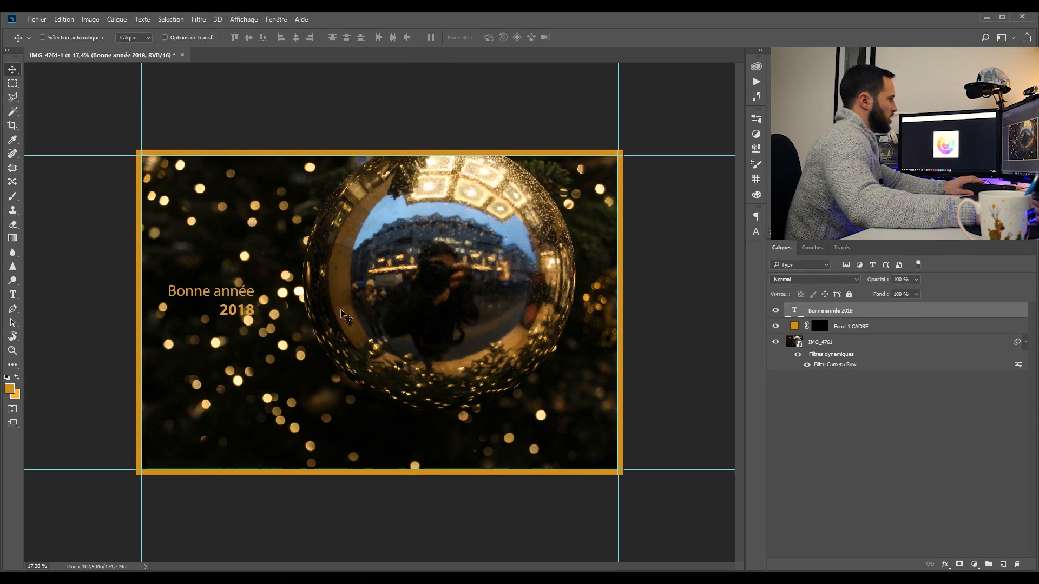
# Recolour the whole greeting text with the pale gold #ffdb8a sampled from one of the background lights.
pyautogui.press('t')
pyautogui.click(244, 314)
pyautogui.hotkey('ctrl', 'a')
pyautogui.click(418, 37)
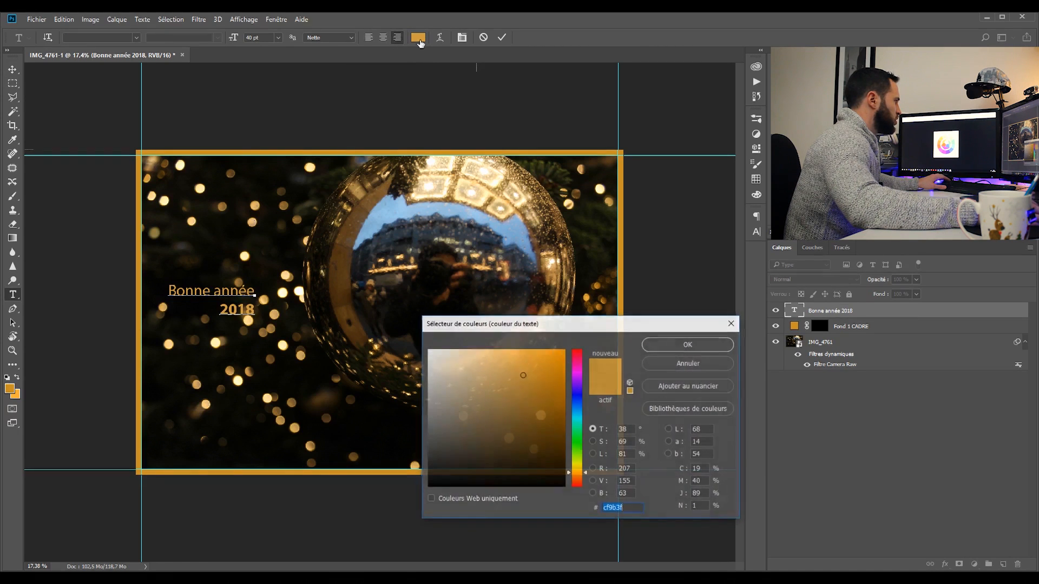
pyautogui.click(293, 150)
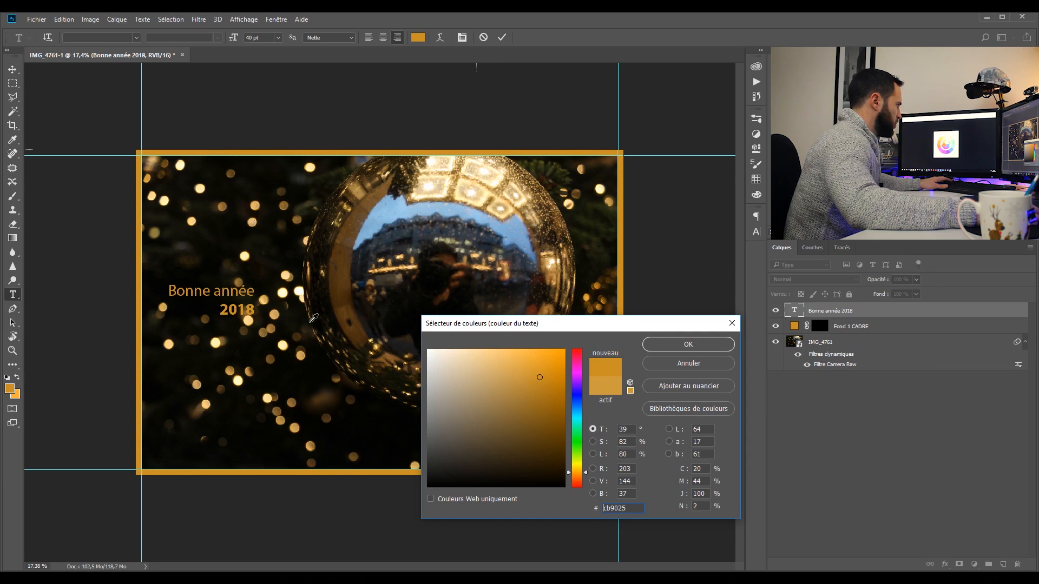
pyautogui.click(247, 253)
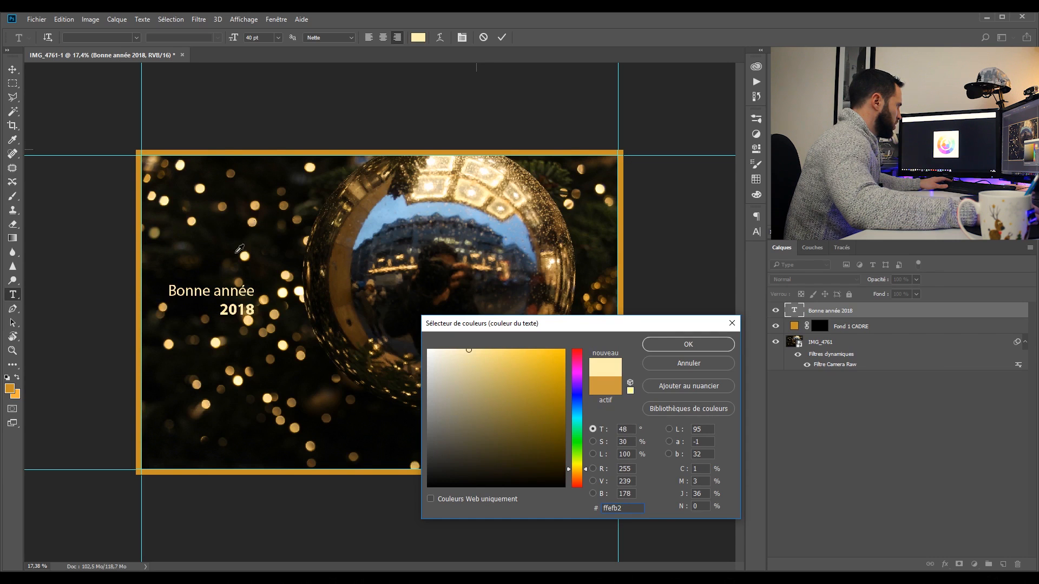
pyautogui.click(153, 195)
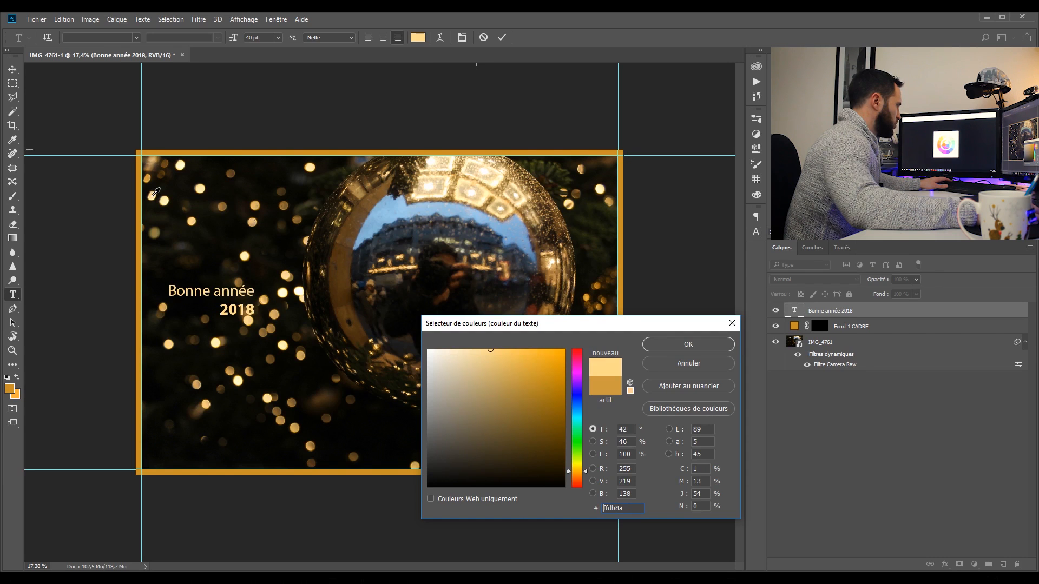
pyautogui.click(688, 344)
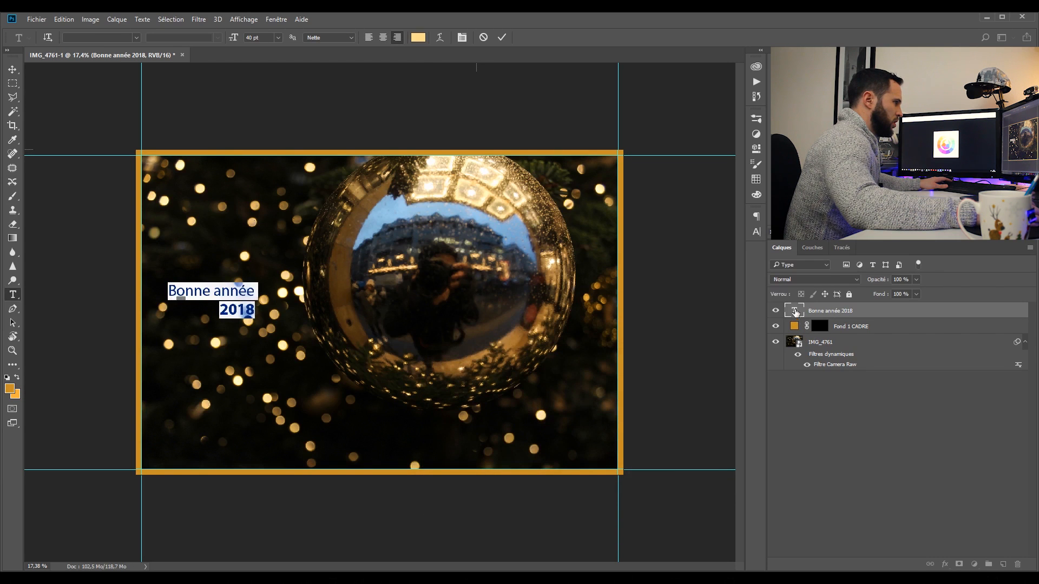
pyautogui.click(795, 312)
# Change the frame's fill to #ffdb8a by sampling the colour of the "2018" text.
pyautogui.doubleClick(794, 326)
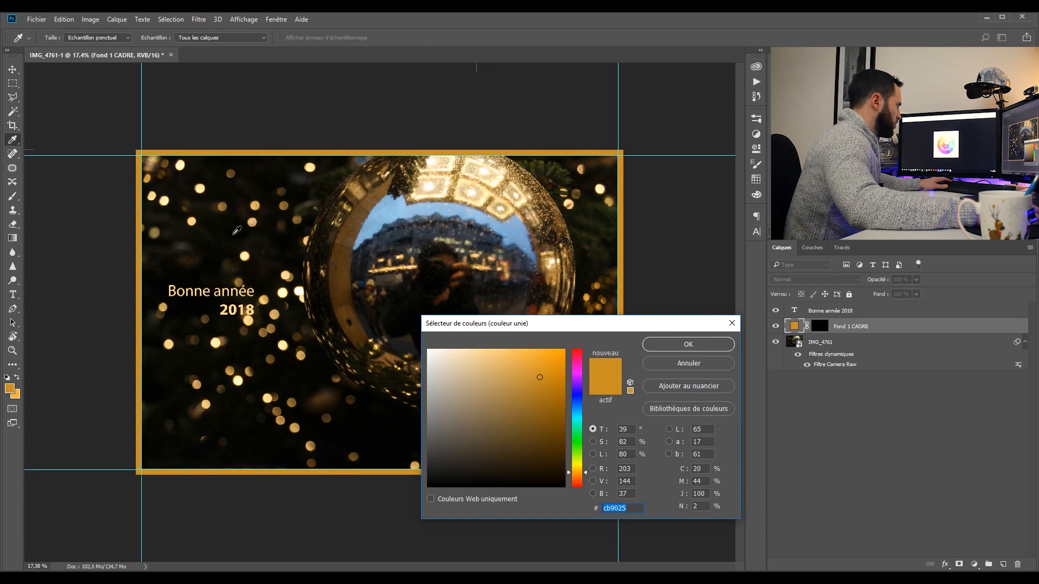
pyautogui.click(223, 312)
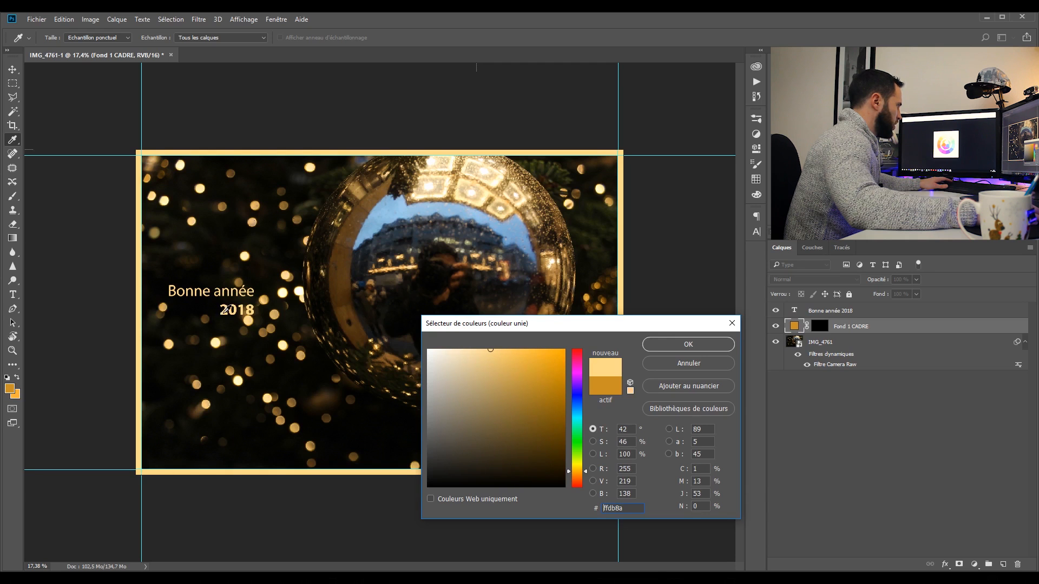
pyautogui.click(716, 344)
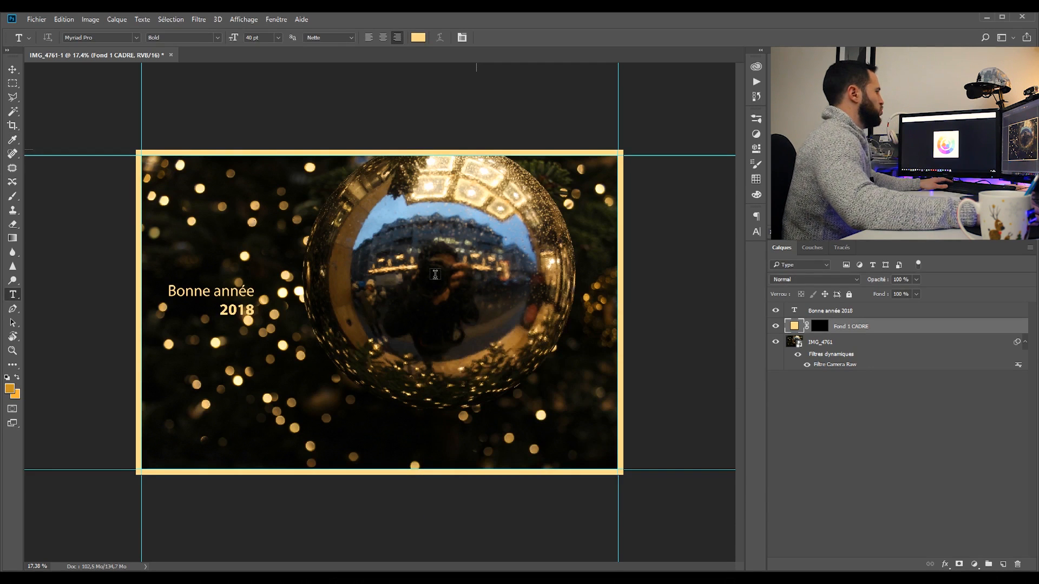
# Duplicate the "Bonne année 2018" text layer and move the copy to the photo's lower-right area.
pyautogui.click(12, 70)
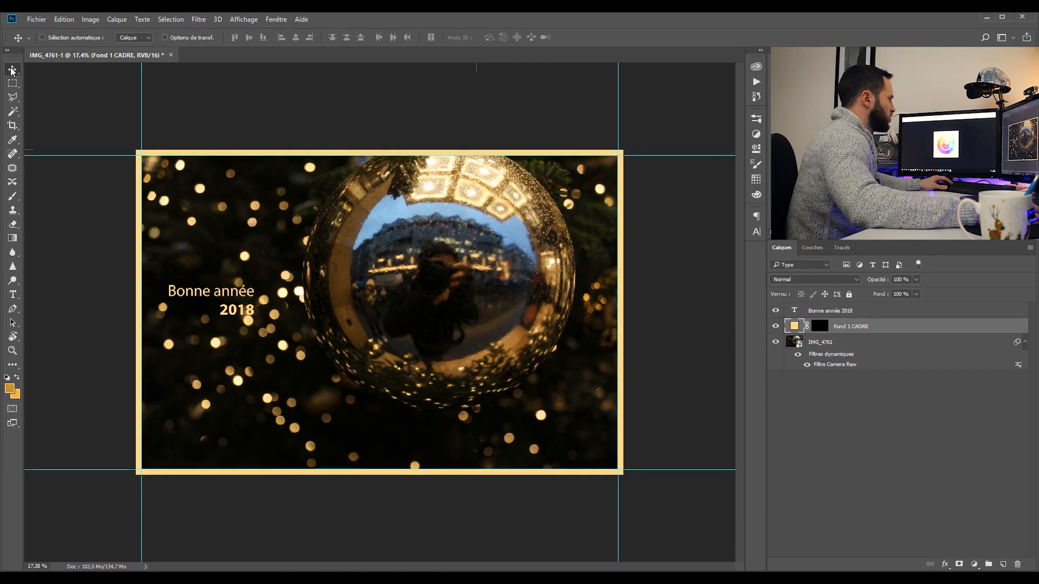
pyautogui.click(846, 314)
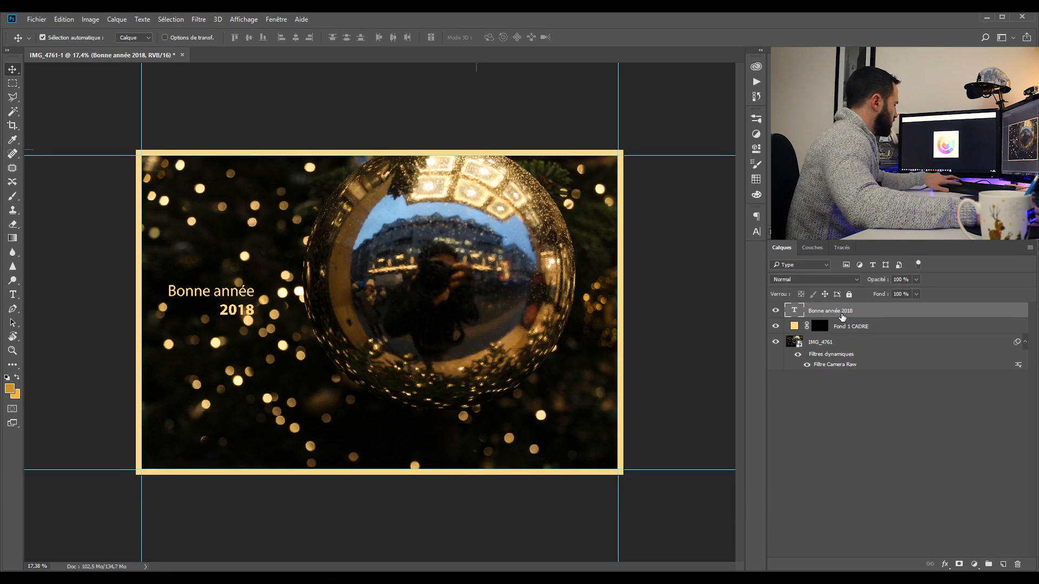
pyautogui.hotkey('ctrl', 'j')
pyautogui.moveTo(218, 309); pyautogui.dragTo(575, 438)
# Replace the copied text's wording with "Meilleurs voeux".
pyautogui.press('t')
pyautogui.click(576, 437)
pyautogui.hotkey('ctrl', 'a')
pyautogui.write('M')
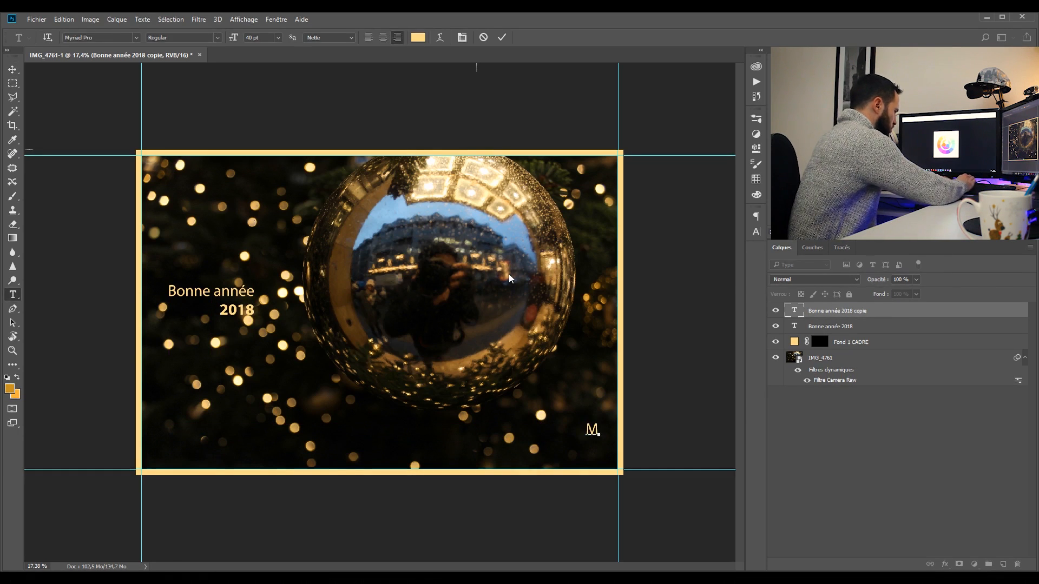
pyautogui.write('eilleurs voeux')
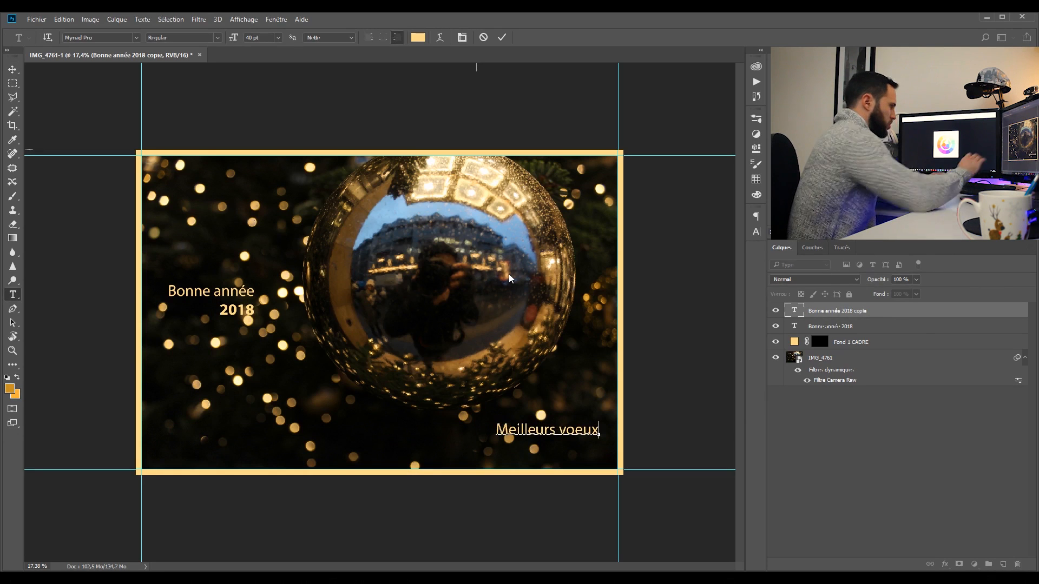
# Move the "Meilleurs voeux" text closer to the photo's lower-right corner and fine-tune its position in small nudges.
pyautogui.click(15, 71)
pyautogui.moveTo(581, 430); pyautogui.dragTo(595, 452)
pyautogui.hotkey('shift', 'Left')
pyautogui.hotkey('shift', 'Left')
pyautogui.hotkey('shift', 'Left')
pyautogui.hotkey('shift', 'Down')
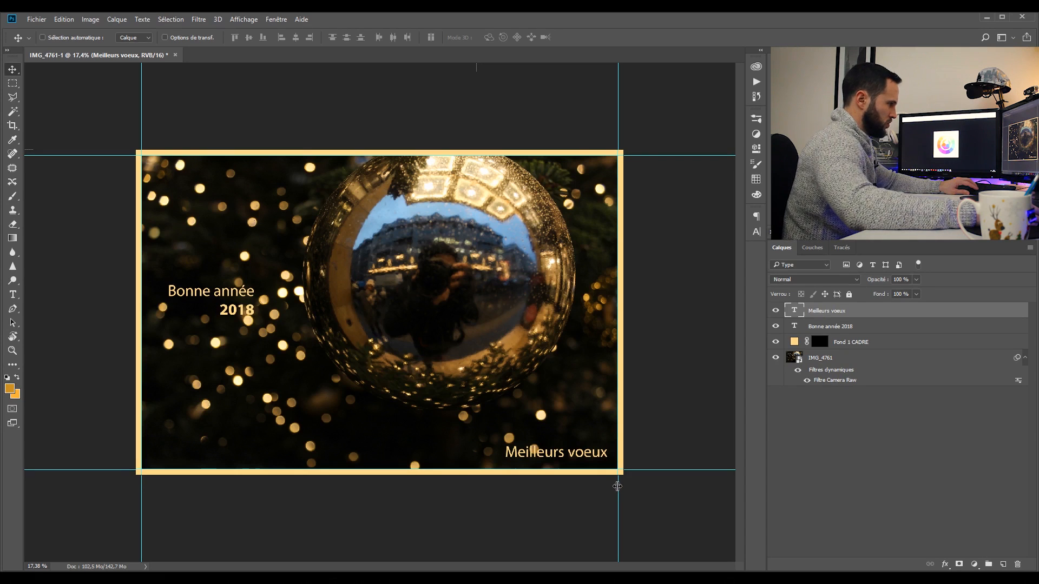
pyautogui.hotkey('shift', 'Left')
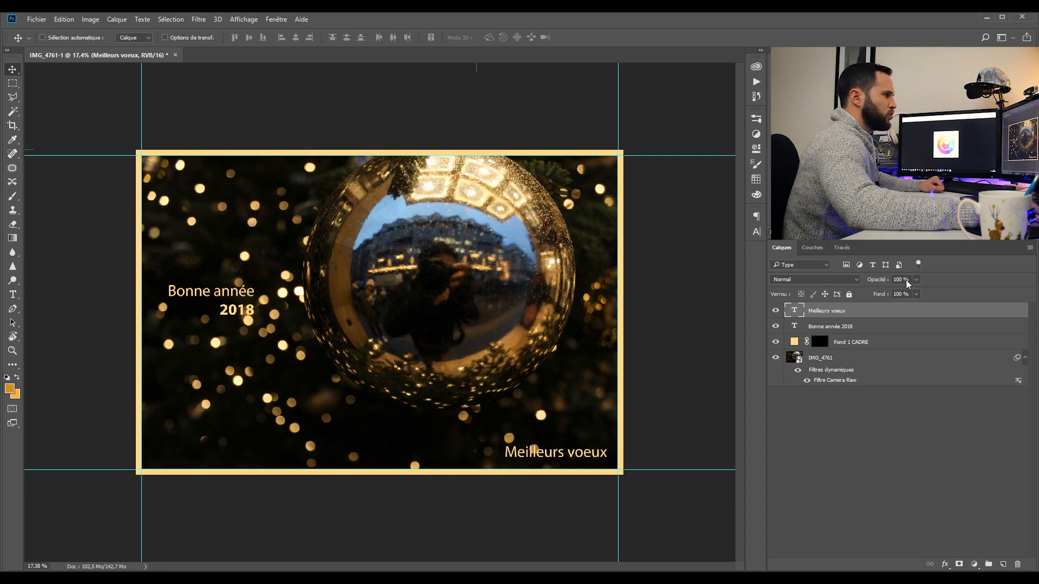
# Try opacities of 80 % and 20 % for the "Meilleurs voeux" layer and settle on 10 %.
pyautogui.click(908, 279)
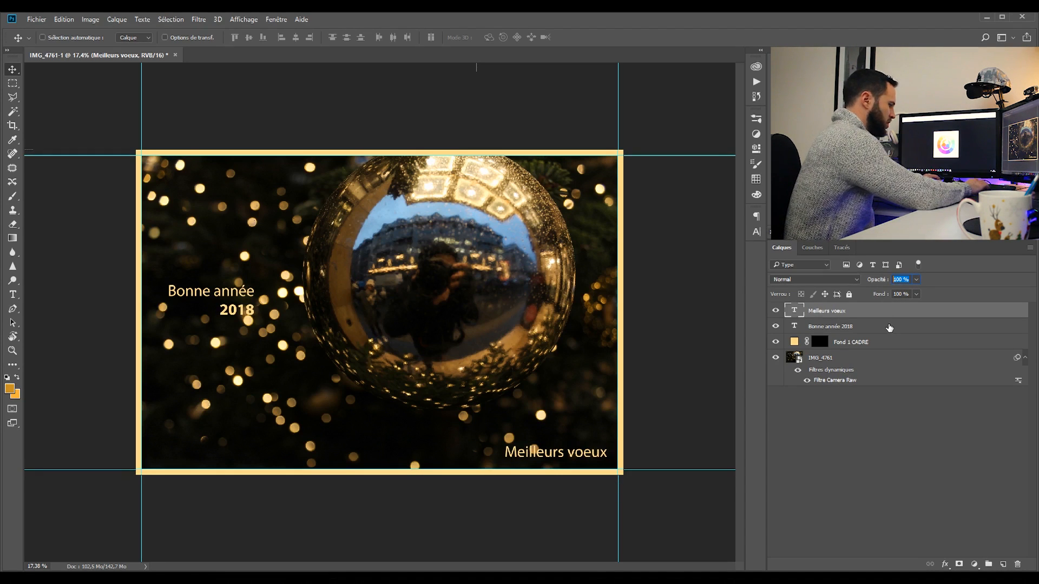
pyautogui.write('90')
pyautogui.press('Return')
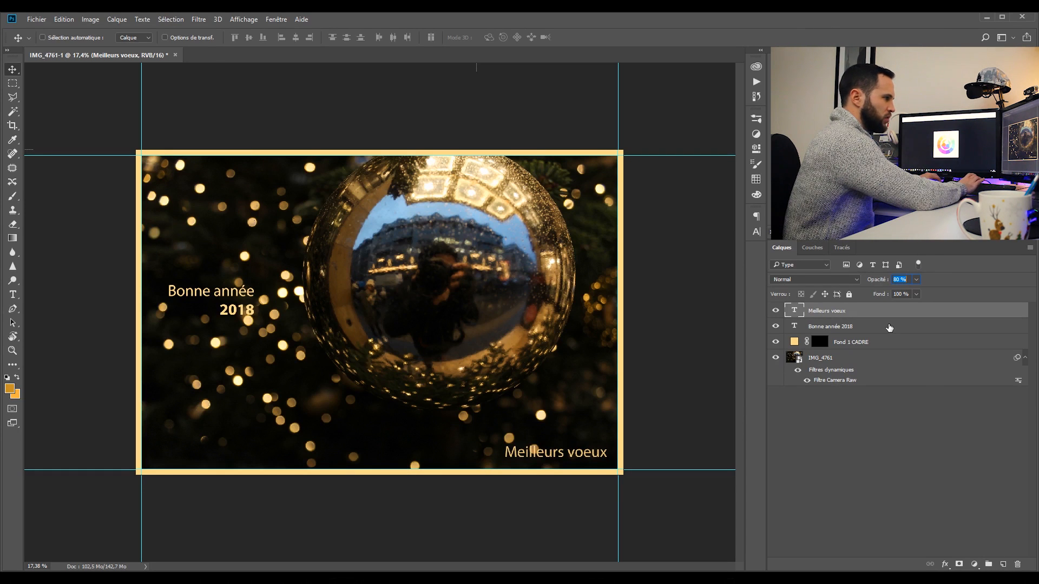
pyautogui.write('20')
pyautogui.press('Return')
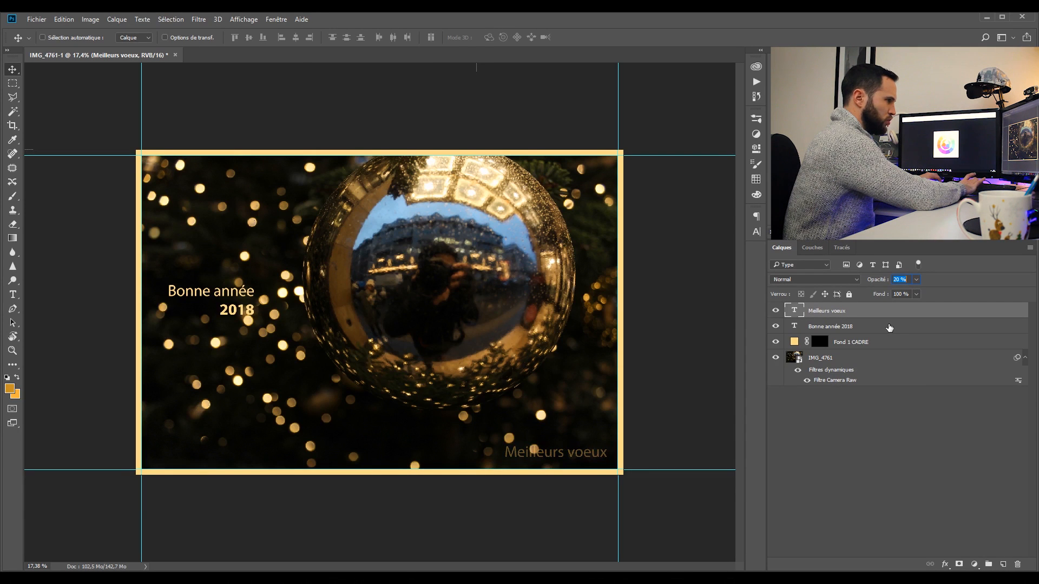
pyautogui.write('10')
pyautogui.press('Return')
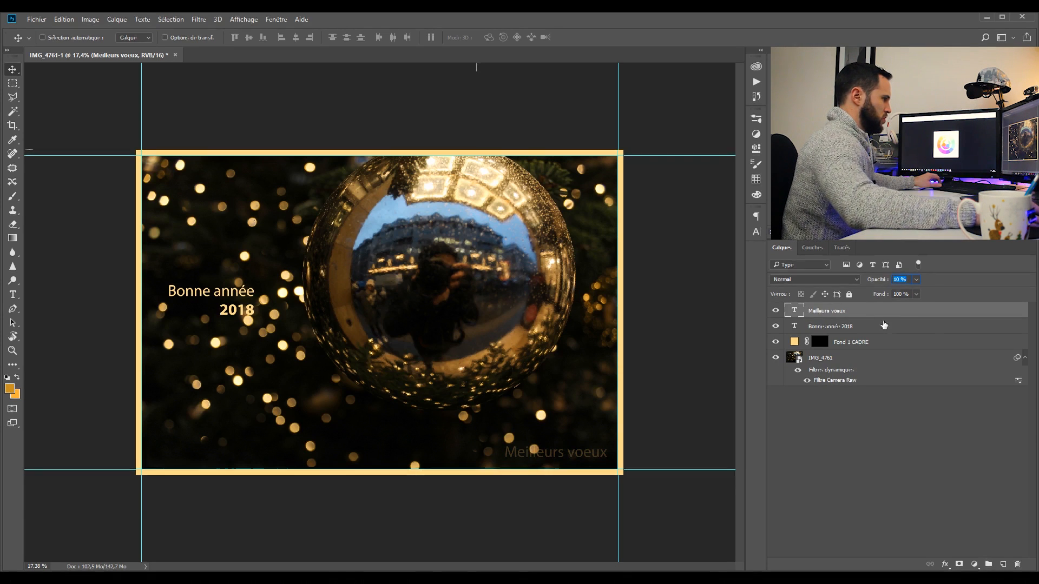
pyautogui.write('20')
pyautogui.press('Return')
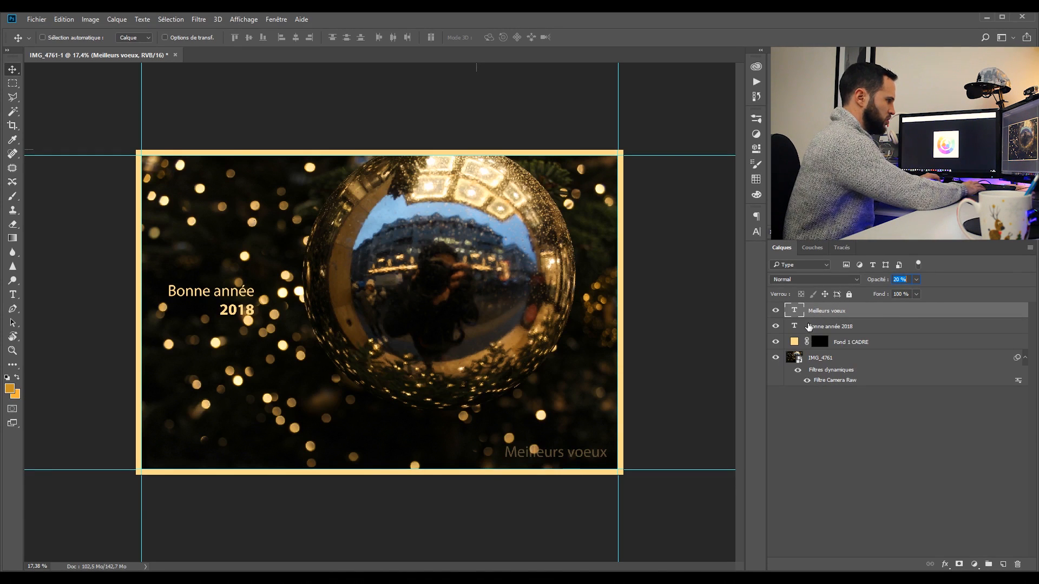
pyautogui.write('10')
pyautogui.press('Return')
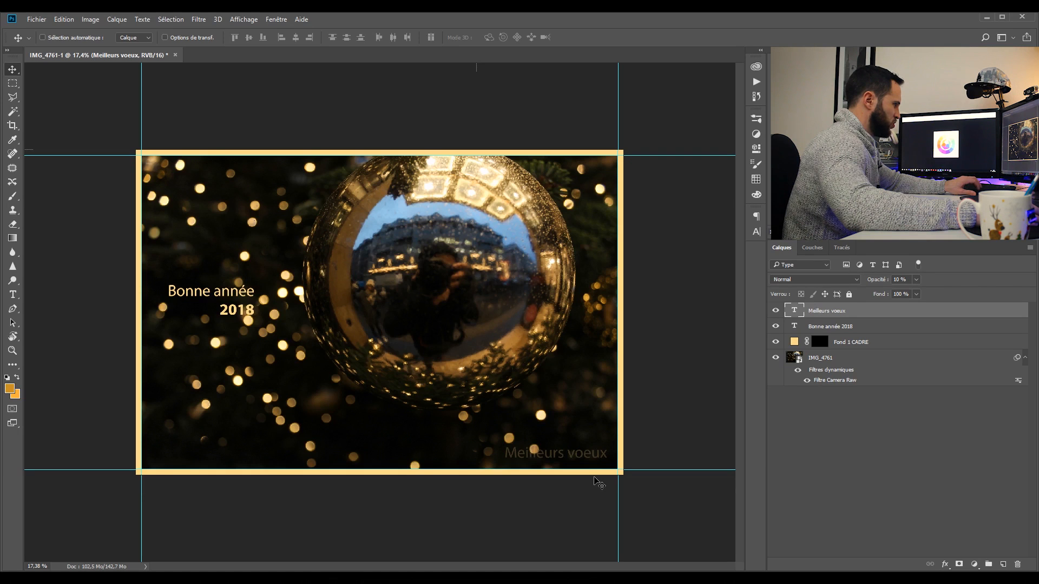
# Nudge "Meilleurs voeux" down five and right seven large increments, tight into the frame's lower-right corner.
pyautogui.hotkey('shift', 'Down')
pyautogui.hotkey('shift', 'Down')
pyautogui.hotkey('shift', 'Down')
pyautogui.hotkey('shift', 'Down')
pyautogui.hotkey('shift', 'Down')
pyautogui.hotkey('shift', 'Right')
pyautogui.hotkey('shift', 'Right')
pyautogui.hotkey('shift', 'Right')
pyautogui.hotkey('shift', 'Right')
pyautogui.hotkey('shift', 'Right')
pyautogui.hotkey('shift', 'Right')
pyautogui.hotkey('shift', 'Right')
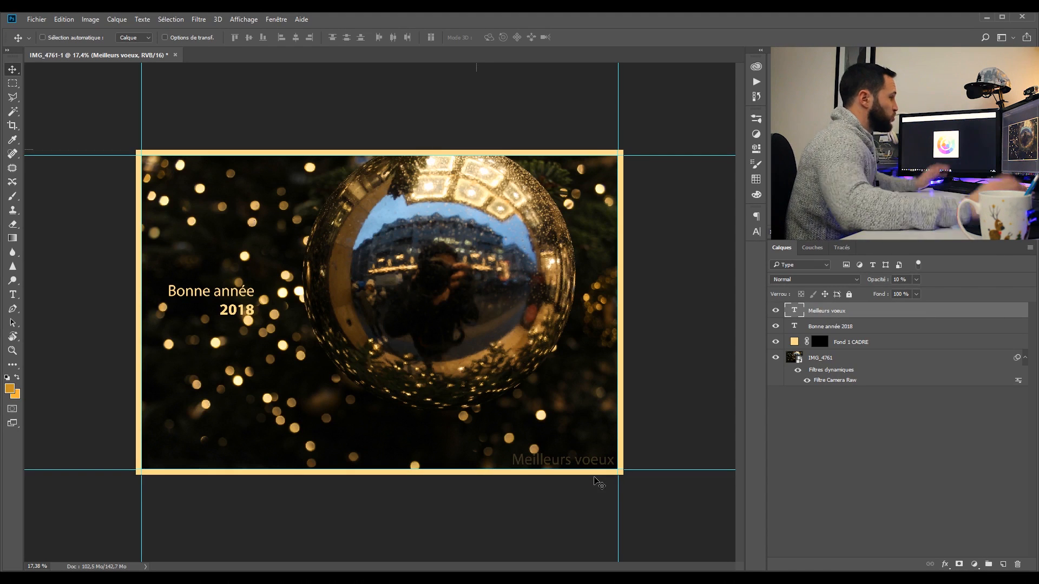
# Try "Meilleurs voeux" in the photo's lower-left corner, return it to the lower-right corner and hide its layer.
pyautogui.click(775, 311)
pyautogui.click(776, 311)
pyautogui.moveTo(586, 469); pyautogui.dragTo(248, 465)
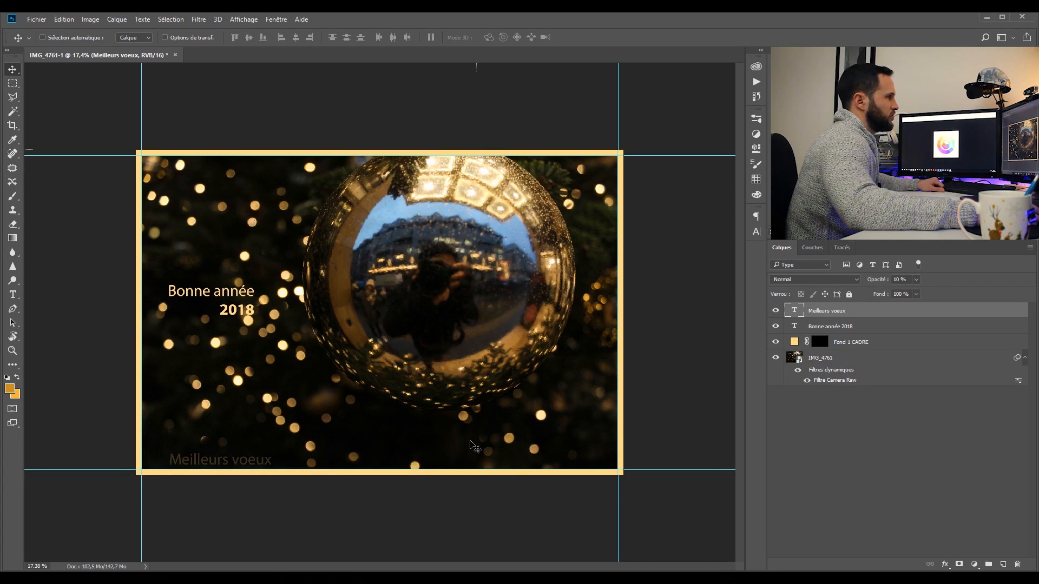
pyautogui.moveTo(247, 462); pyautogui.dragTo(600, 465)
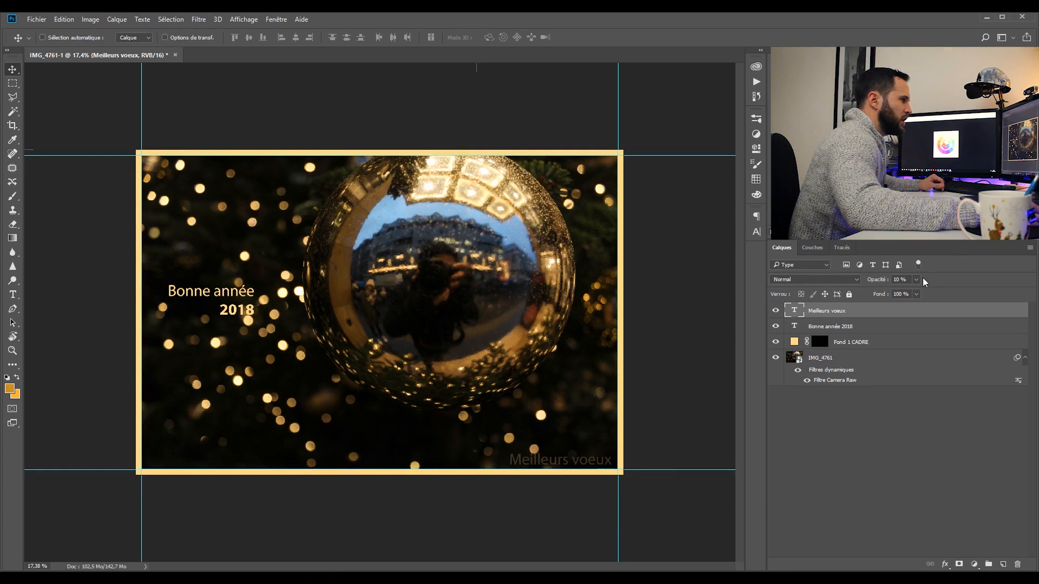
pyautogui.click(776, 312)
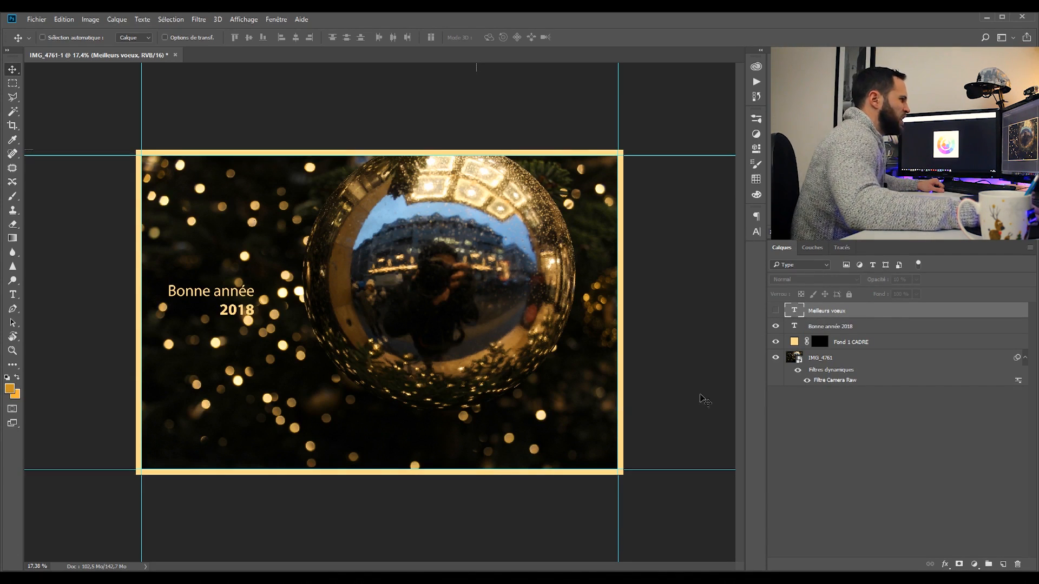
# Sample several dark tones from the photo's background for the frame's fill, ending with #15150a.
pyautogui.doubleClick(794, 341)
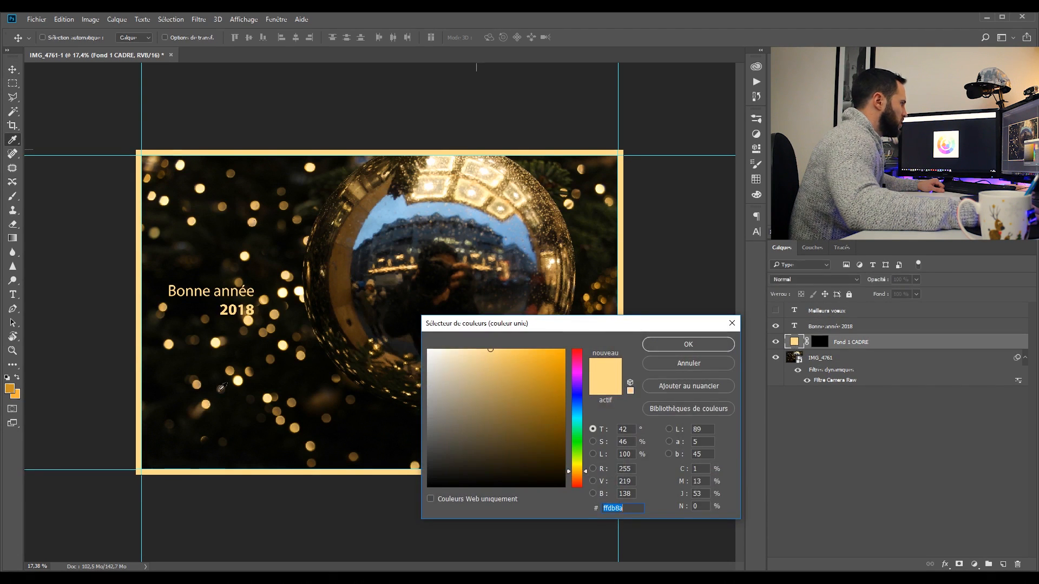
pyautogui.click(247, 435)
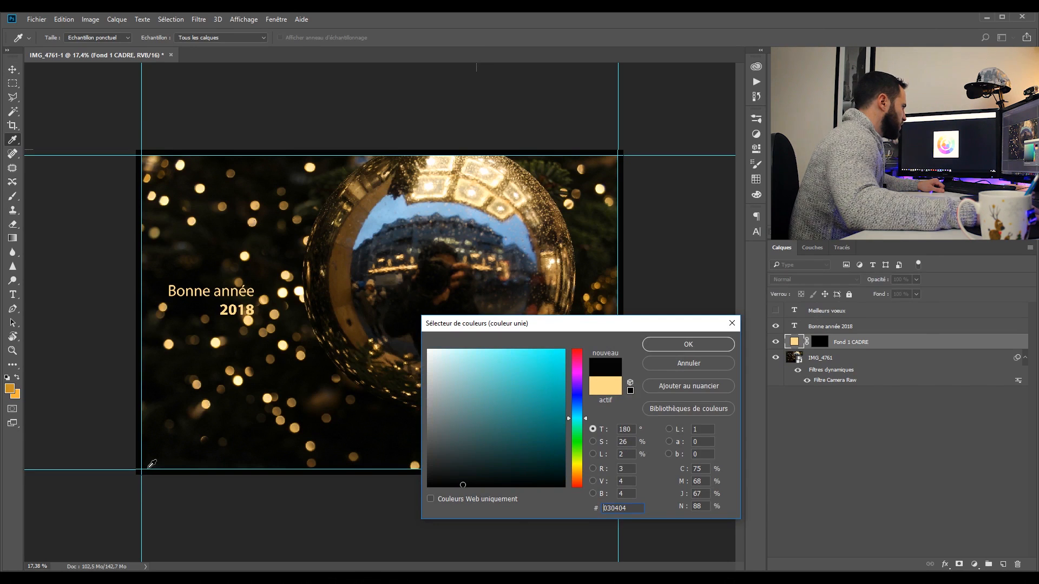
pyautogui.click(163, 247)
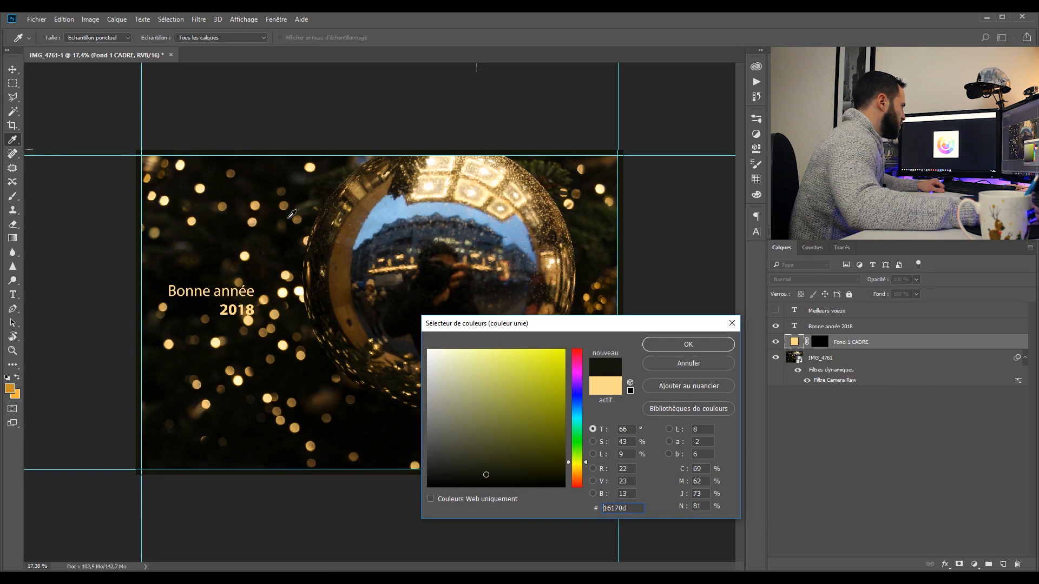
pyautogui.click(315, 202)
pyautogui.click(336, 182)
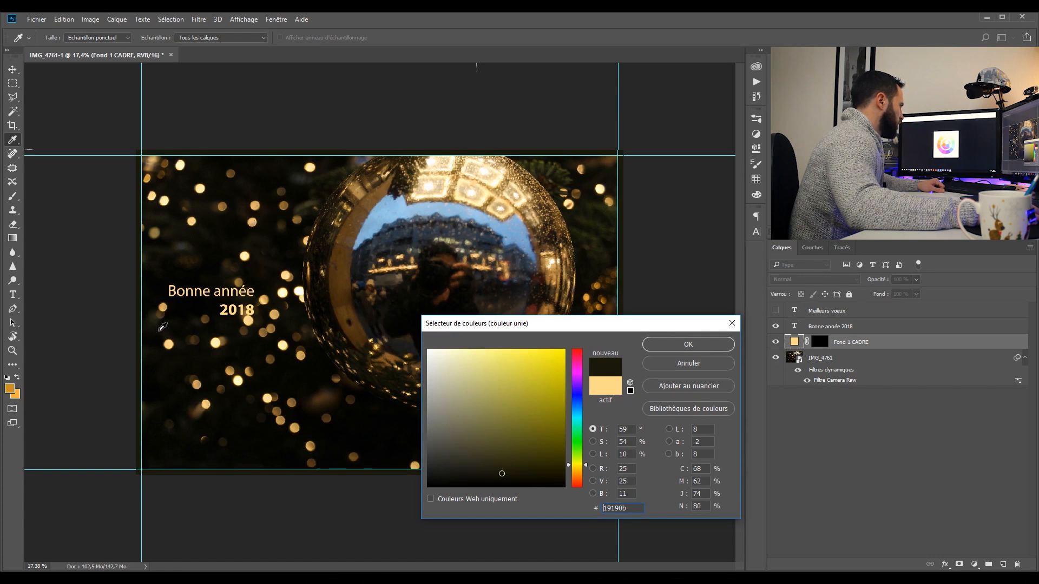
pyautogui.click(160, 326)
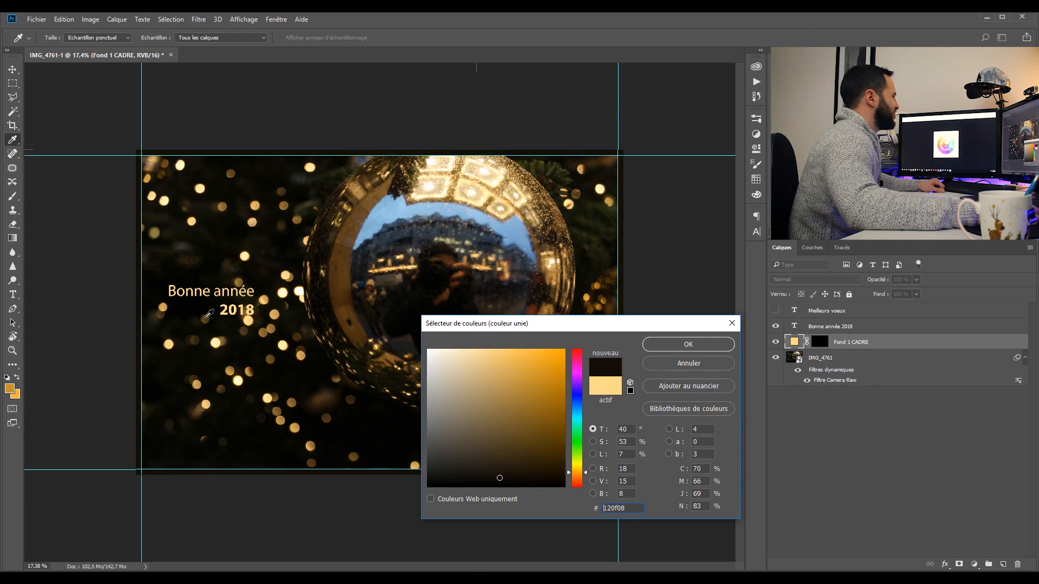
pyautogui.click(183, 224)
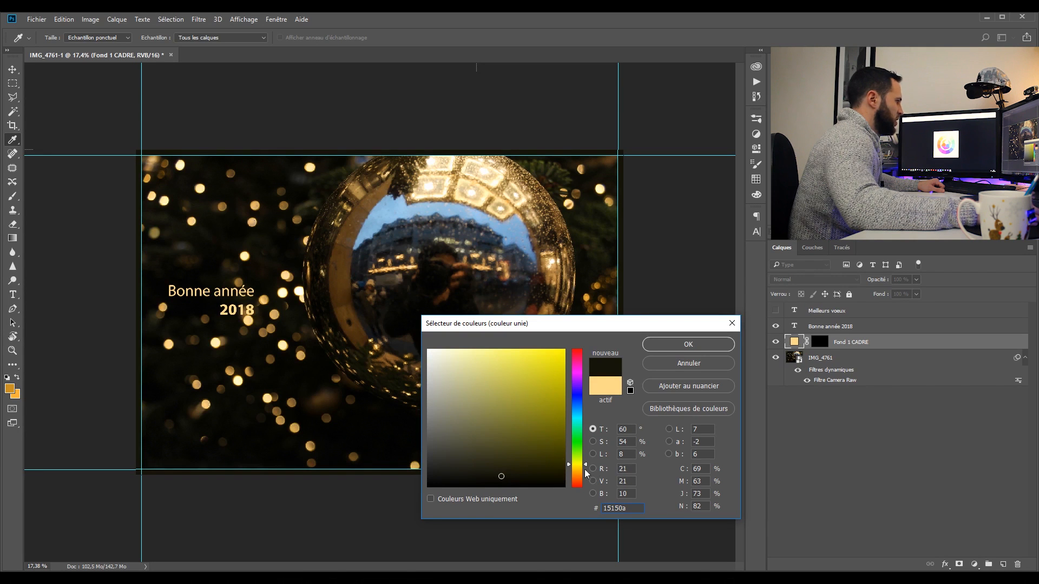
# Adjust the frame's fill numerically to the near-black #0d0b05 and apply it.
pyautogui.doubleClick(626, 469)
pyautogui.press('Up')
pyautogui.press('Up')
pyautogui.press('Up')
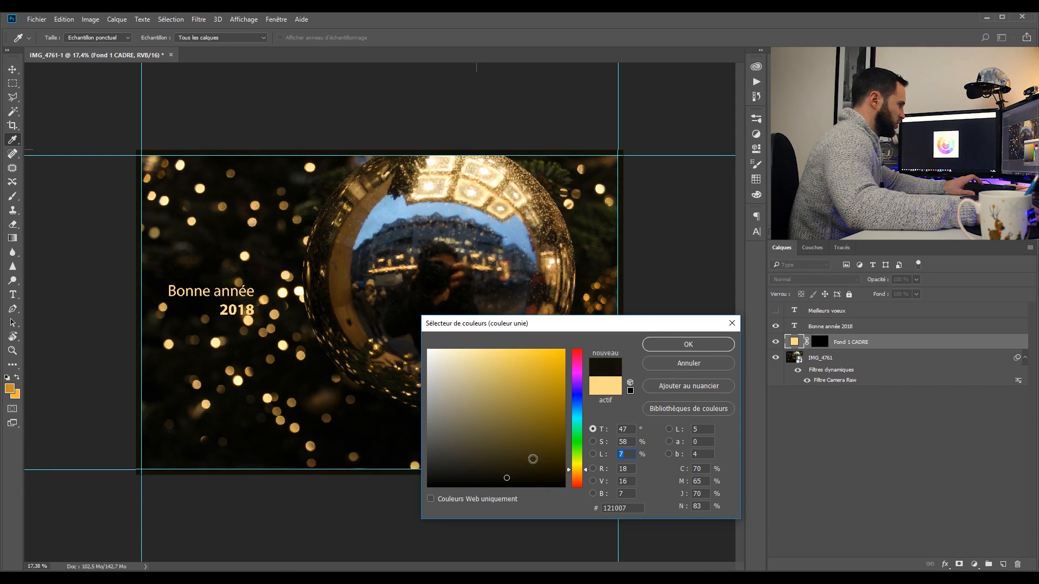
pyautogui.press('Down')
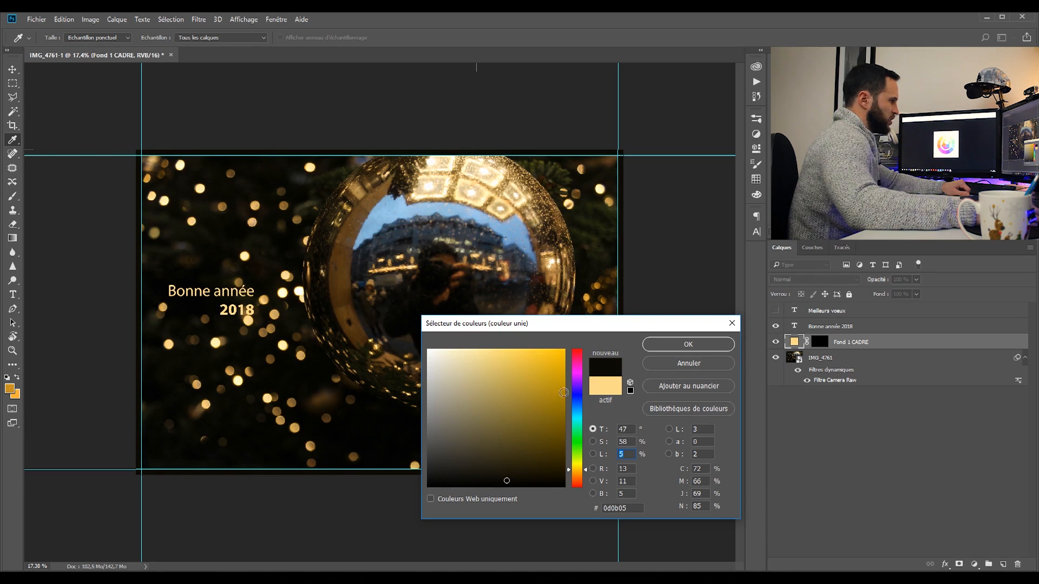
pyautogui.click(713, 347)
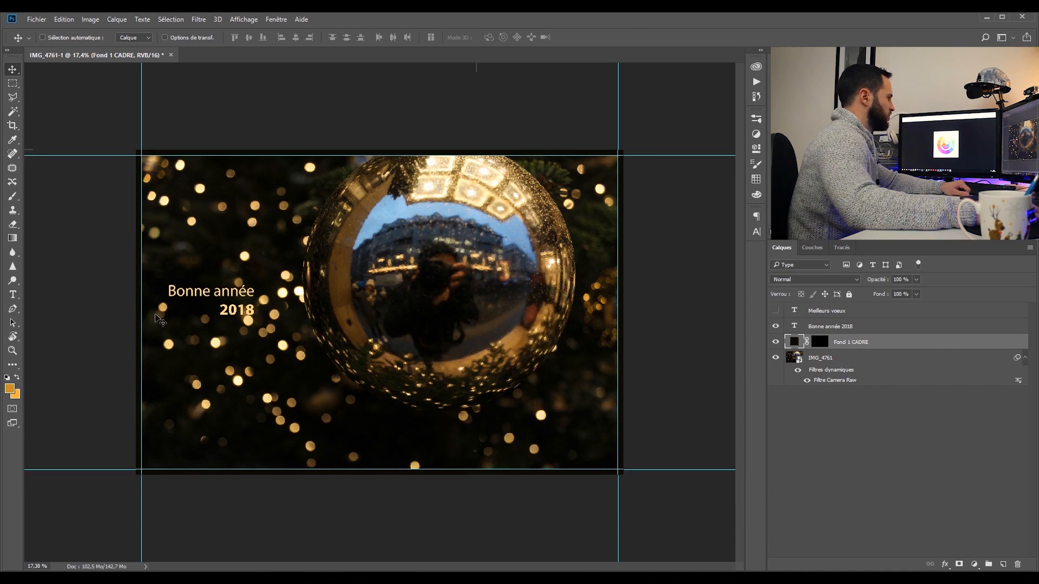
# Hide the guides and set the red value of the frame's fill to 11, giving #0b0b05.
pyautogui.hotkey('ctrl', 'h')
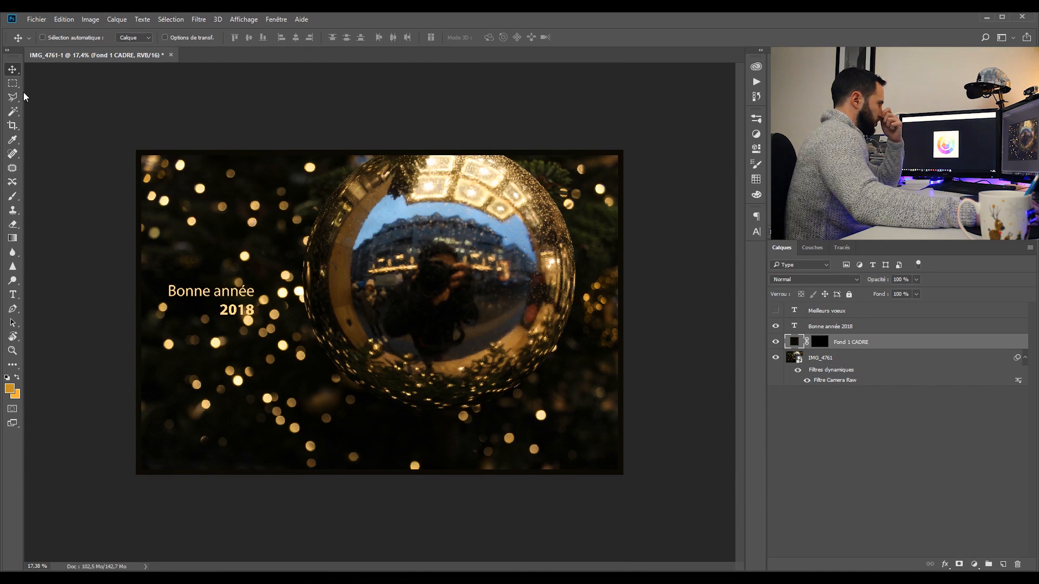
pyautogui.doubleClick(796, 344)
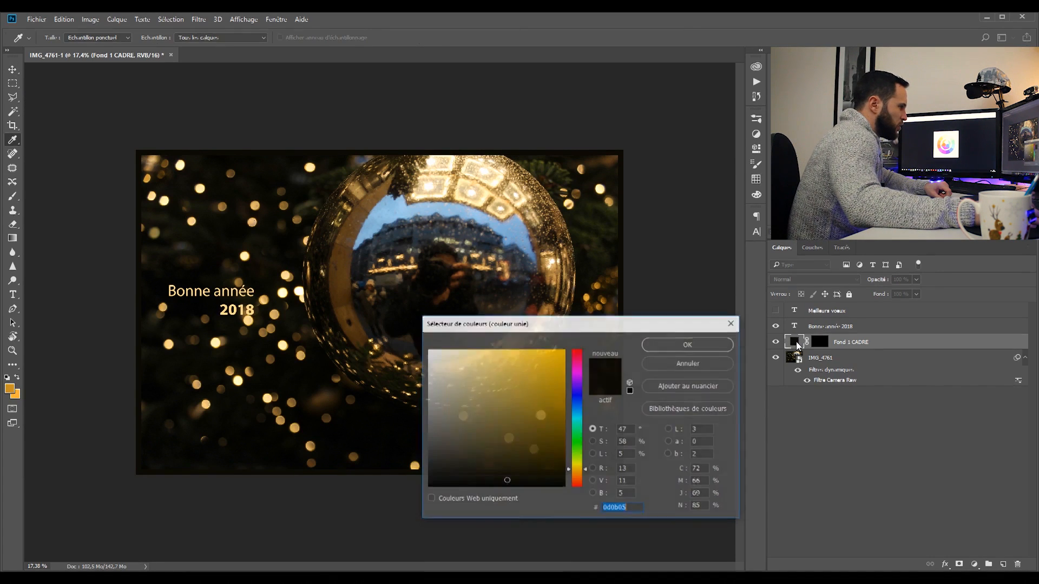
pyautogui.doubleClick(625, 469)
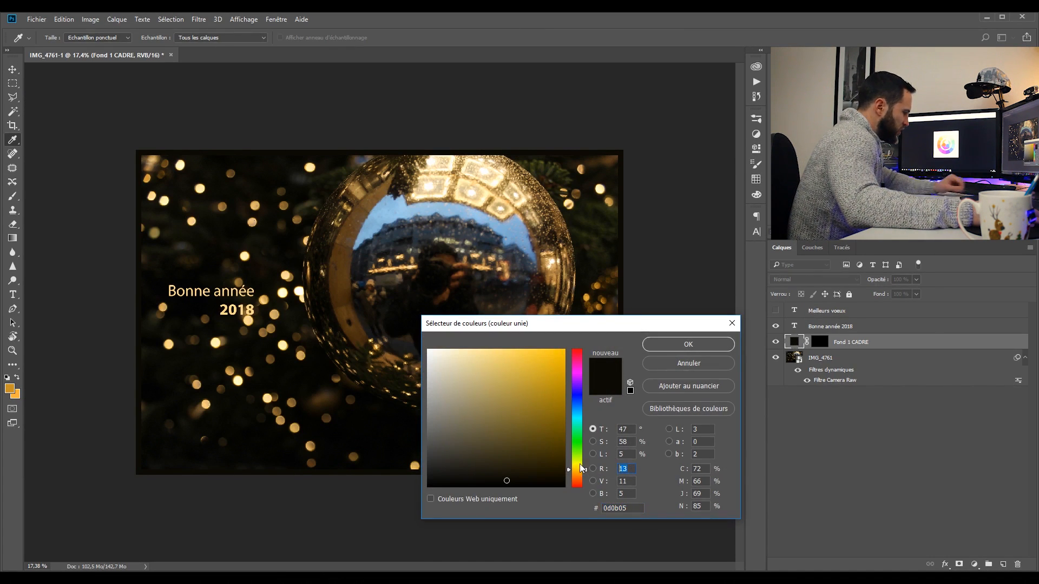
pyautogui.write('10')
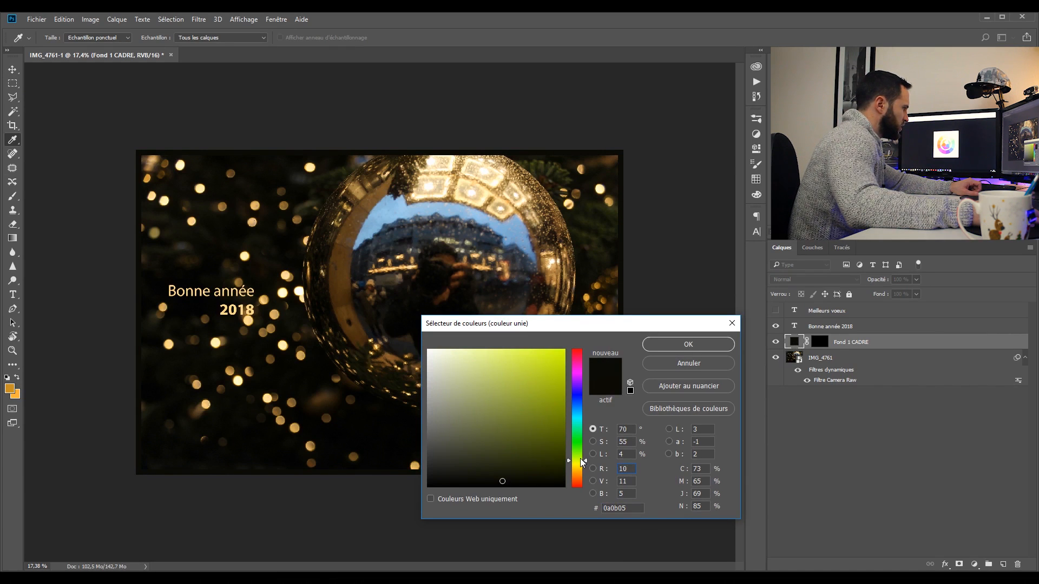
pyautogui.press('Up')
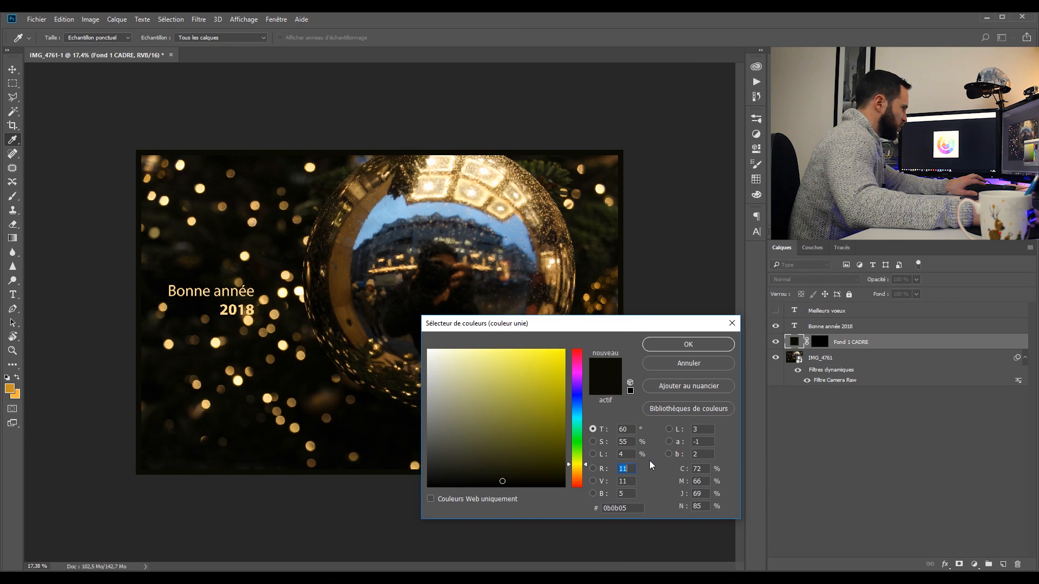
pyautogui.click(706, 345)
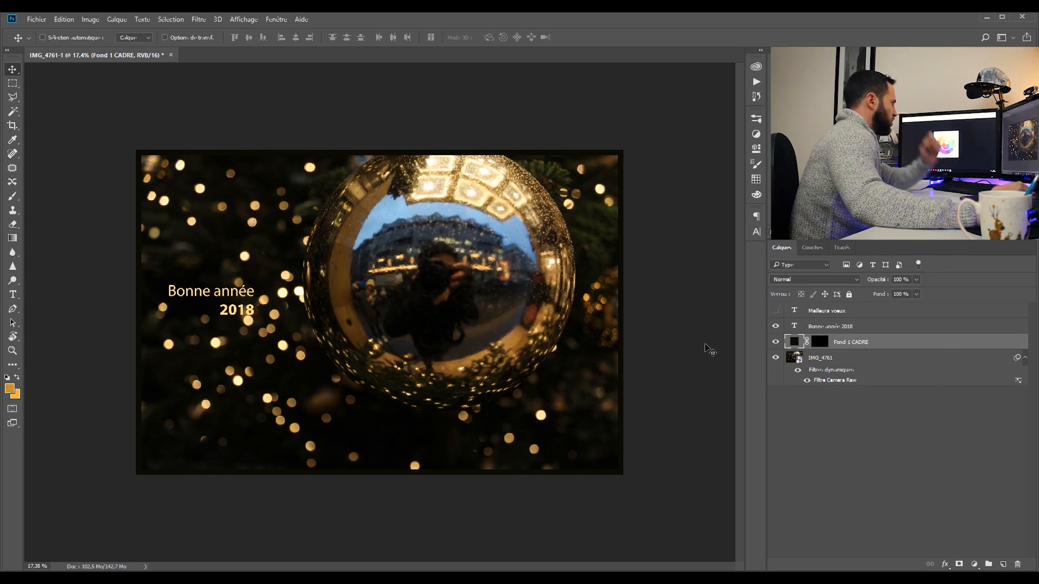
# Retype the first line of the greeting in capitals as "BONNE ANNÉE".
pyautogui.press('t')
pyautogui.click(186, 291)
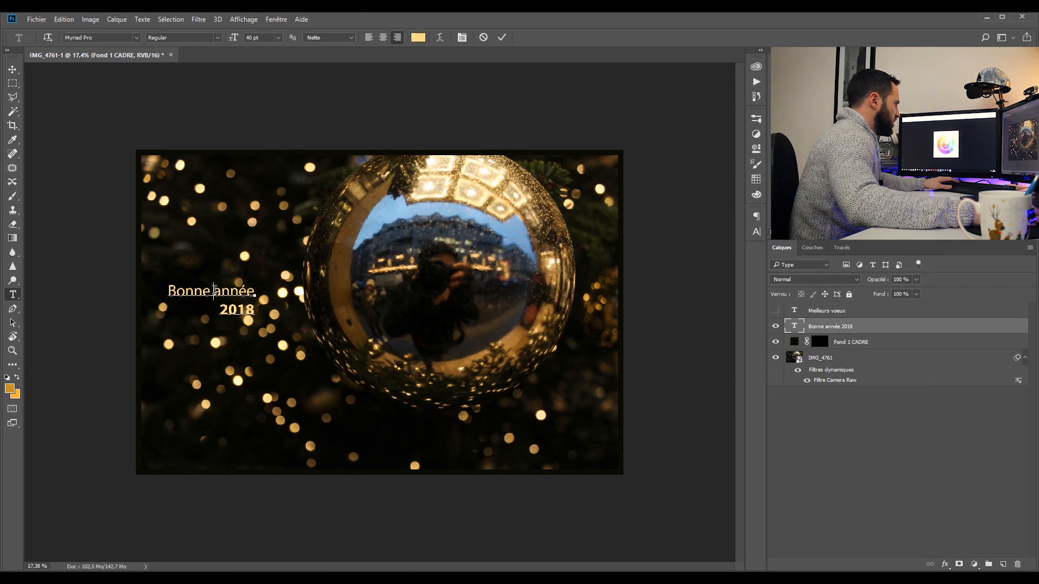
pyautogui.moveTo(185, 292); pyautogui.dragTo(247, 292)
pyautogui.click(254, 293)
pyautogui.press('BackSpace')
pyautogui.press('BackSpace')
pyautogui.press('BackSpace')
pyautogui.press('BackSpace')
pyautogui.press('BackSpace')
pyautogui.press('BackSpace')
pyautogui.press('BackSpace')
pyautogui.press('BackSpace')
pyautogui.press('BackSpace')
pyautogui.press('BackSpace')
pyautogui.write('ONNE ANN2')
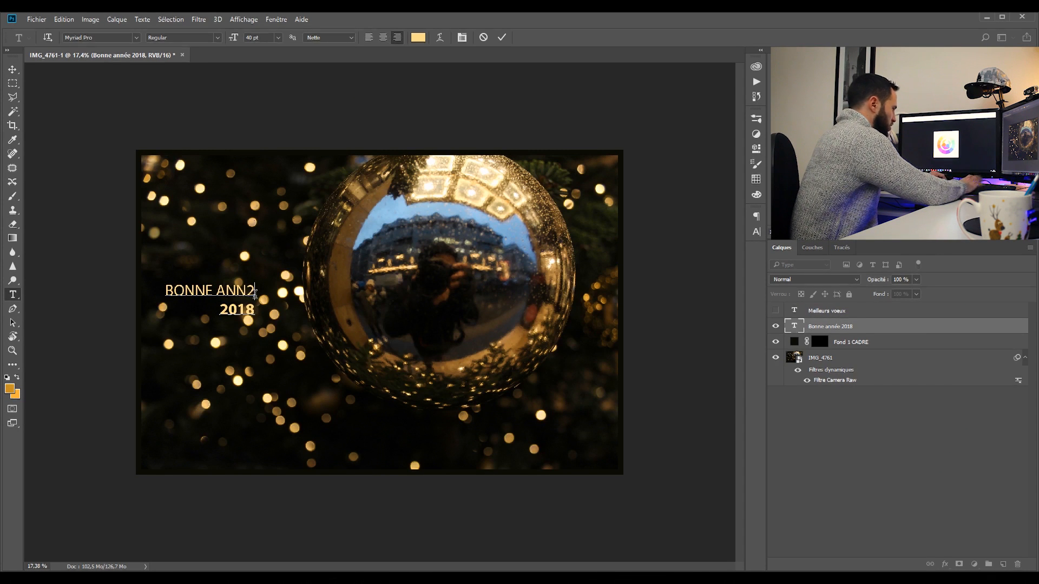
pyautogui.press('BackSpace')
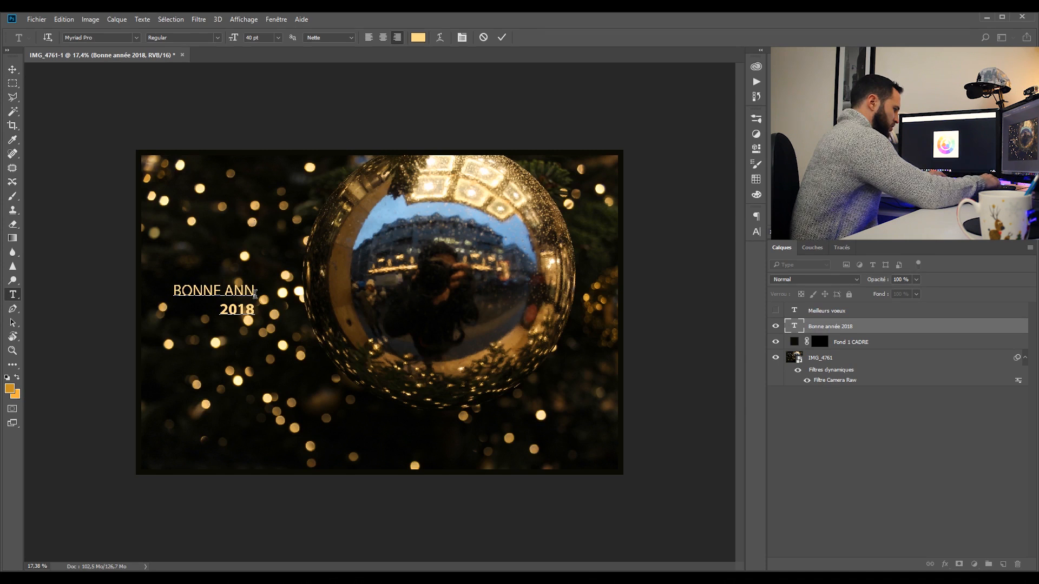
pyautogui.write('ÉE')
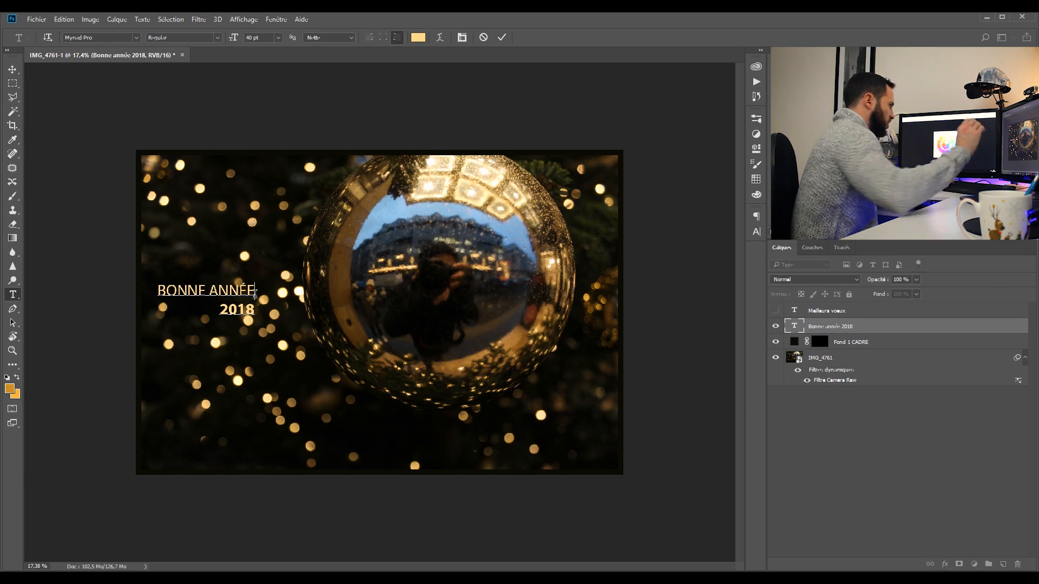
pyautogui.click(12, 70)
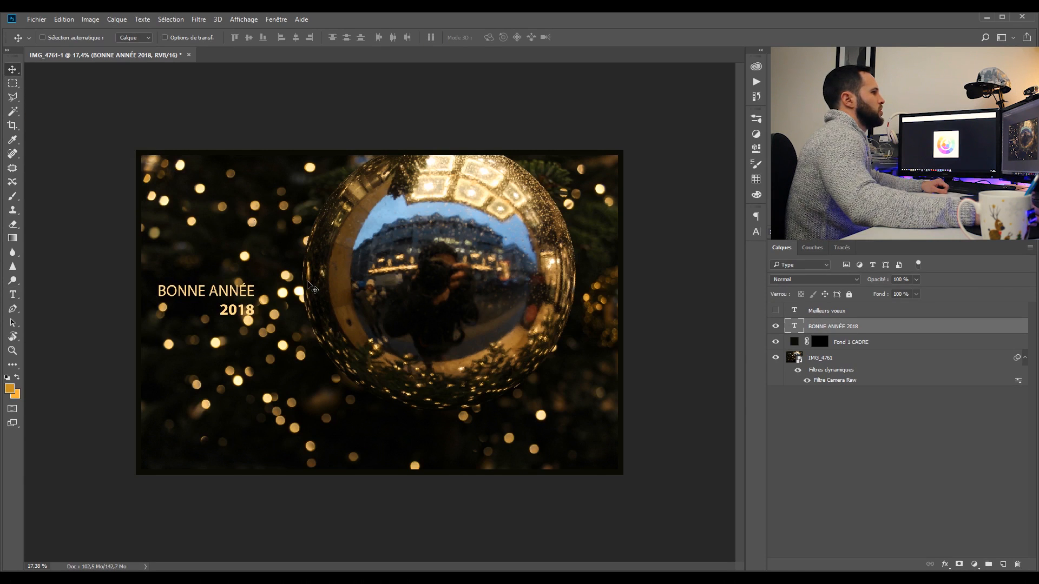
# Try the greeting in the photo's lower-left corner with its "2018" line left-aligned, and undo the alignment.
pyautogui.moveTo(260, 295); pyautogui.dragTo(231, 438)
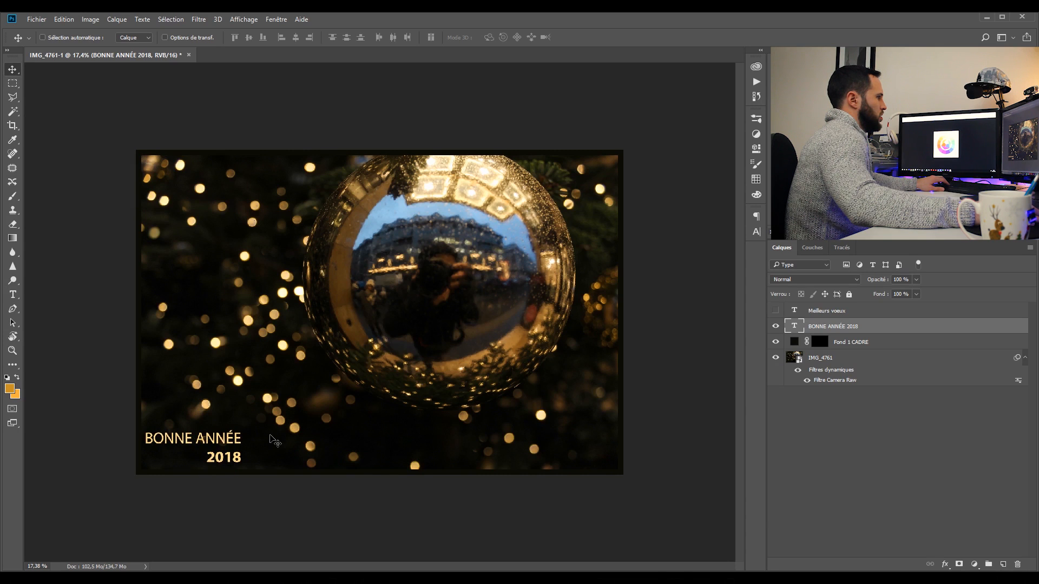
pyautogui.press('t')
pyautogui.click(208, 459)
pyautogui.doubleClick(242, 457)
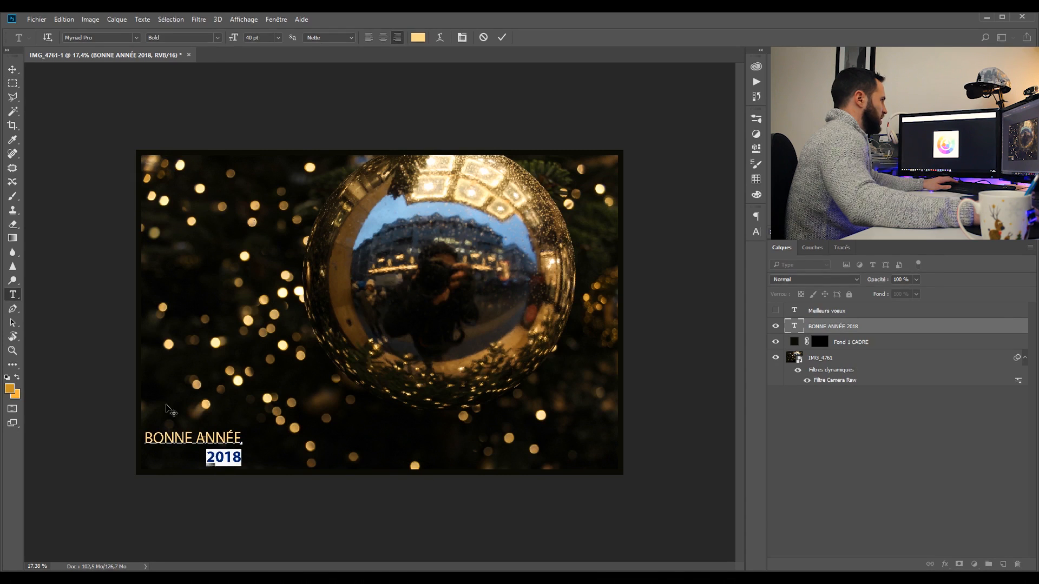
pyautogui.click(364, 35)
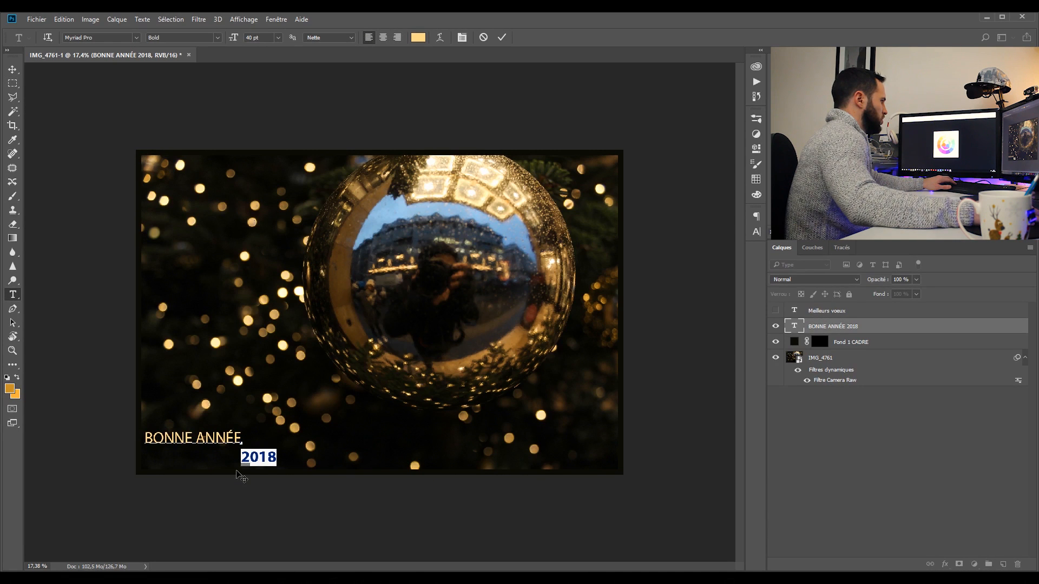
pyautogui.moveTo(244, 455)
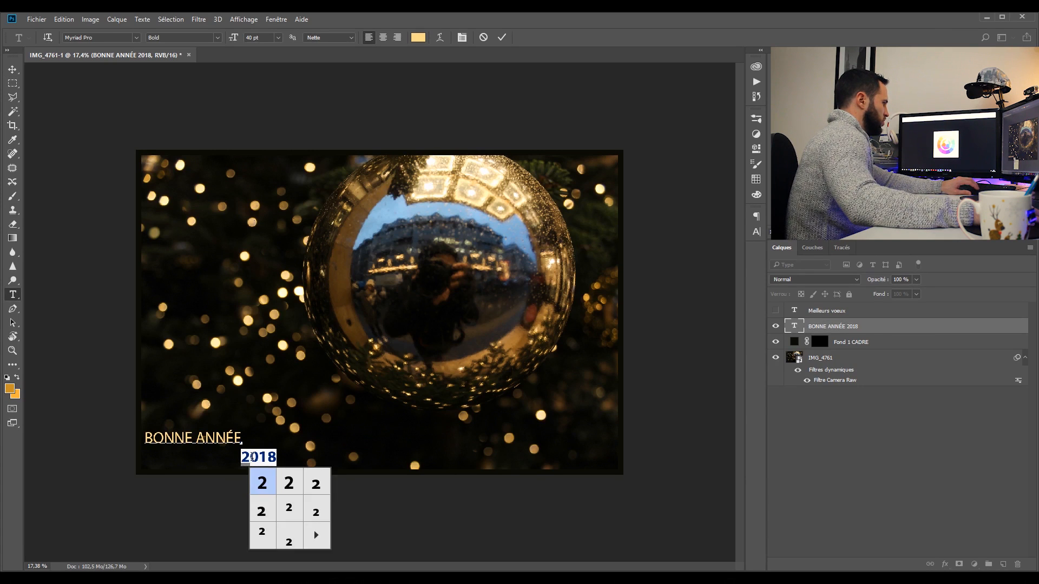
pyautogui.click(11, 69)
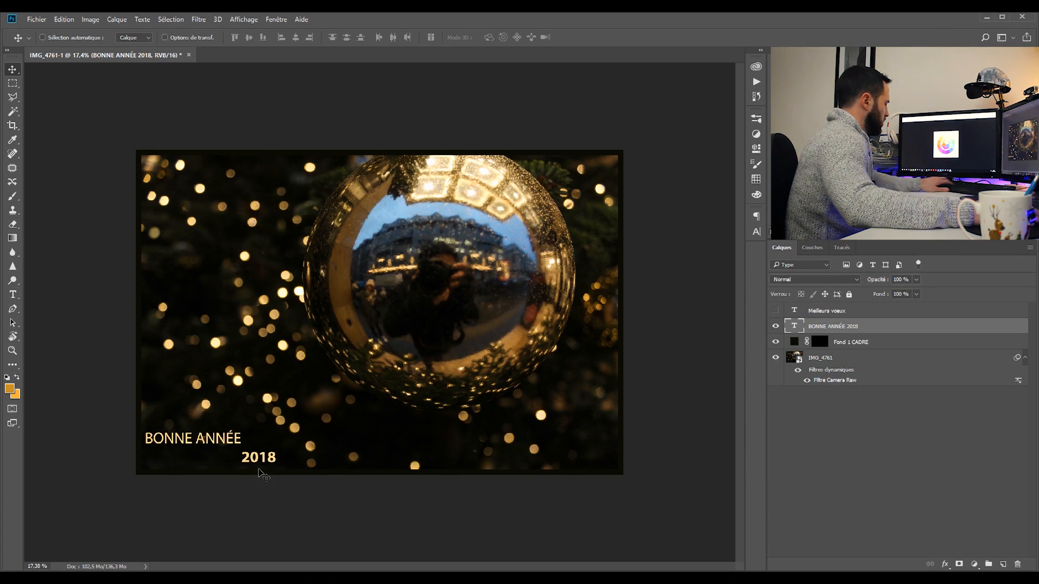
pyautogui.hotkey('ctrl', 'z')
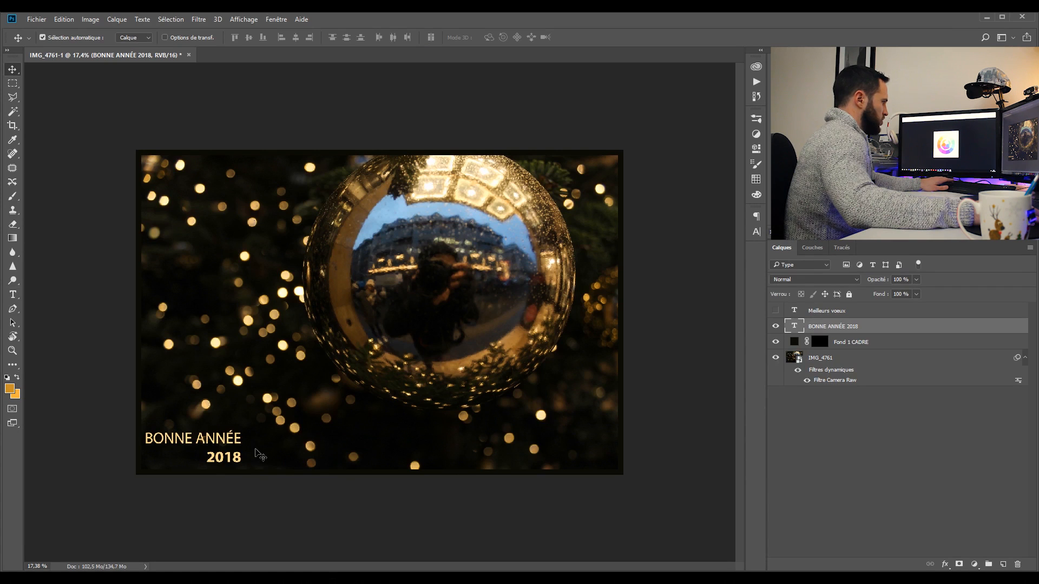
# Move the greeting text back up beside the bauble's left edge, nudging it slightly left and up.
pyautogui.moveTo(225, 448); pyautogui.dragTo(215, 289)
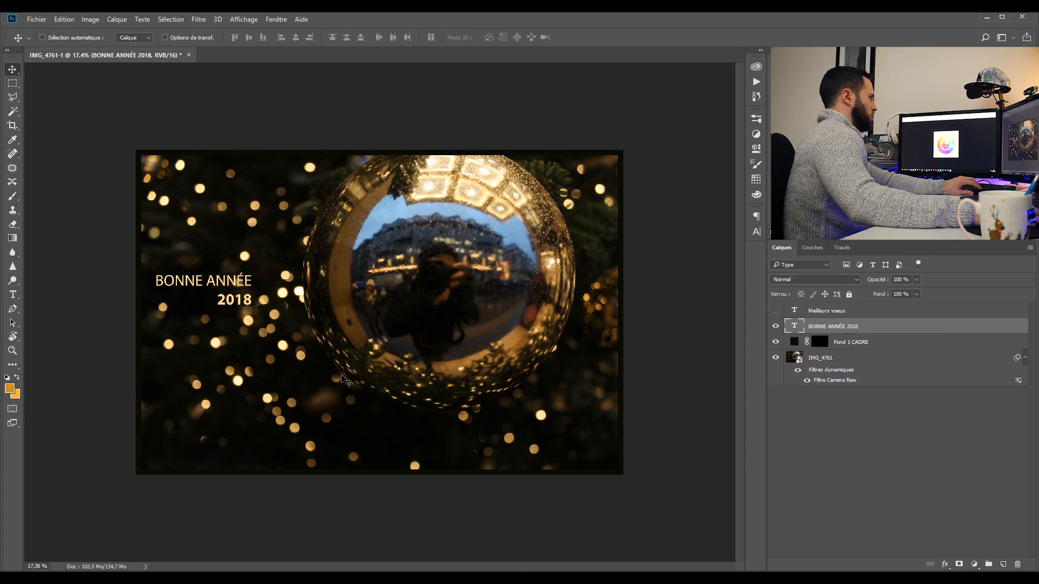
pyautogui.press('Left')
pyautogui.press('Left')
pyautogui.press('Up')
pyautogui.press('Up')
pyautogui.press('Up')
pyautogui.press('Up')
pyautogui.press('Up')
pyautogui.press('Up')
pyautogui.press('Up')
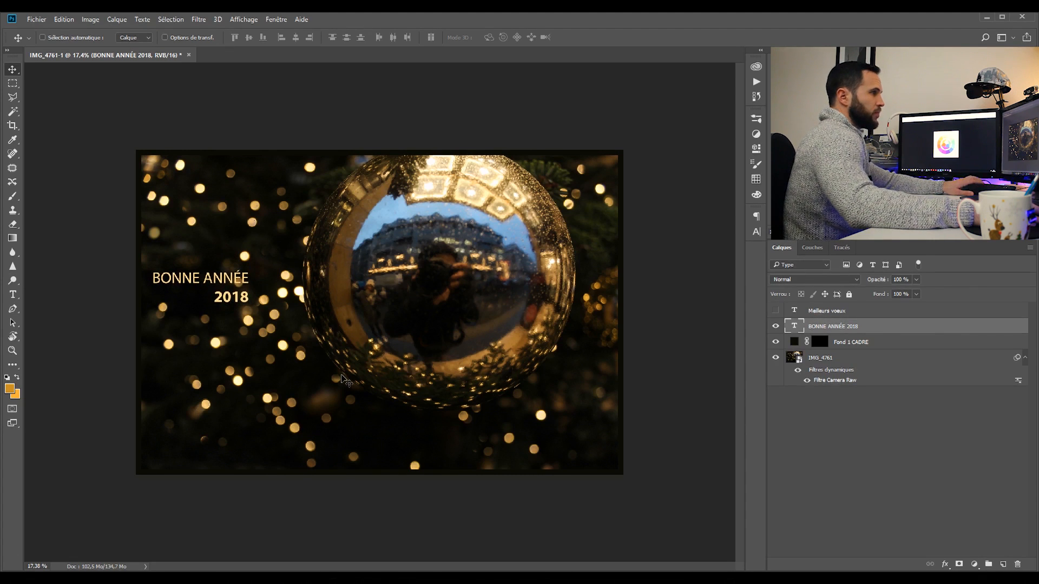
pyautogui.press('Up')
# Fine-tune the greeting's position beside the bauble in small increments, ending slightly further right.
pyautogui.moveTo(230, 279)
pyautogui.mouseDown()
pyautogui.moveTo(220, 232)
pyautogui.moveTo(240, 277)
pyautogui.mouseUp()
pyautogui.press('Right')
pyautogui.press('Right')
pyautogui.press('Right')
pyautogui.press('Right')
pyautogui.press('Right')
pyautogui.press('Right')
pyautogui.press('Right')
pyautogui.press('Right')
pyautogui.press('Right')
pyautogui.press('Right')
pyautogui.press('Right')
pyautogui.press('Right')
pyautogui.press('Right')
pyautogui.press('Right')
pyautogui.press('Right')
pyautogui.press('Right')
pyautogui.press('Right')
pyautogui.press('Right')
pyautogui.press('Right')
pyautogui.press('Right')
pyautogui.hotkey('shift', 'Down')
pyautogui.hotkey('shift', 'Down')
pyautogui.hotkey('shift', 'Down')
pyautogui.hotkey('shift', 'Down')
pyautogui.hotkey('shift', 'Down')
pyautogui.press('Down')
pyautogui.press('Down')
pyautogui.press('Down')
pyautogui.press('Down')
pyautogui.press('Down')
pyautogui.press('Up')
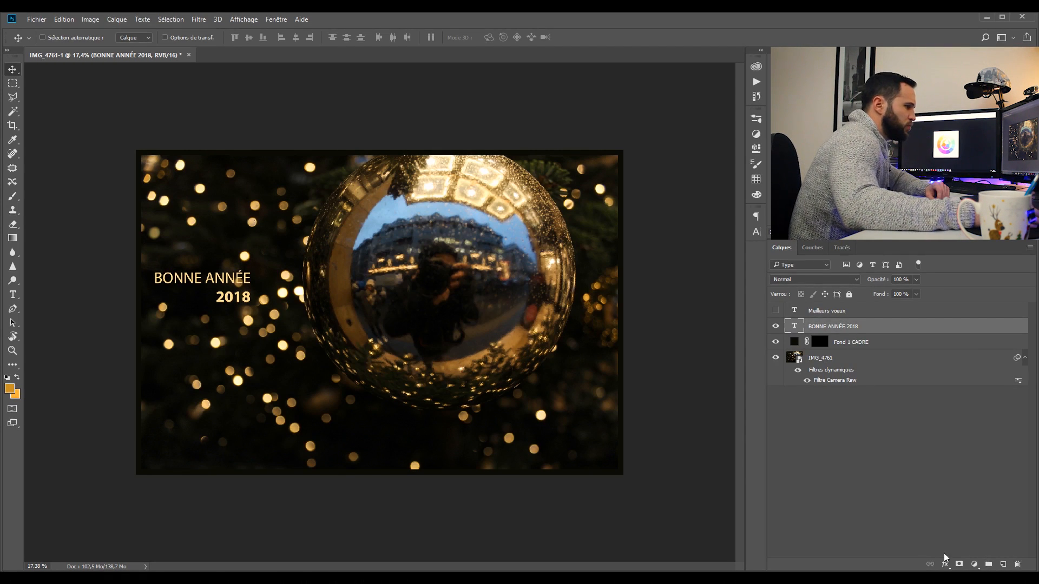
# Add a Curves adjustment layer above the greeting text and darken its midpoint to input 128, output 98.
pyautogui.click(975, 565)
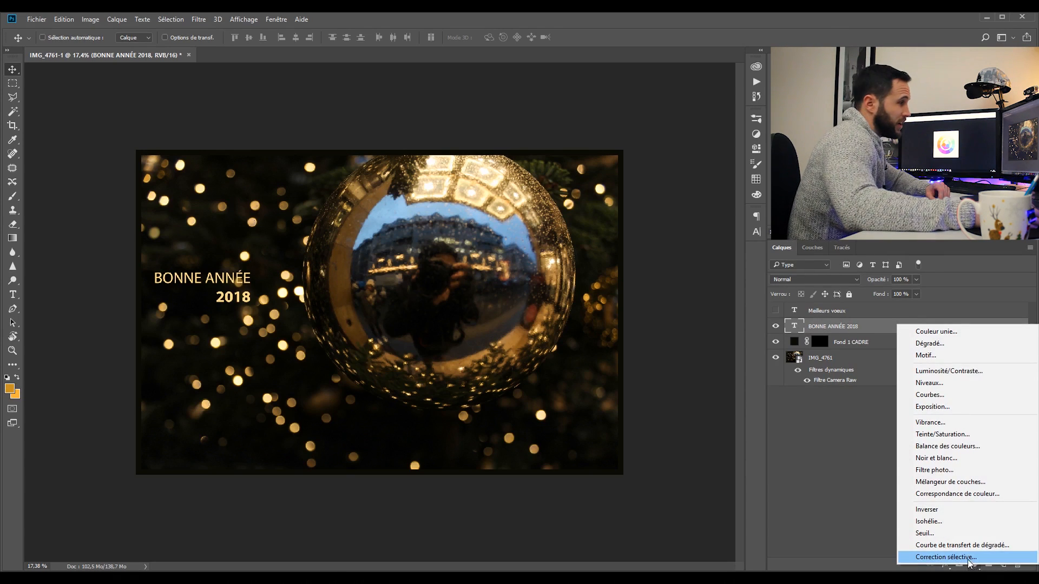
pyautogui.click(957, 396)
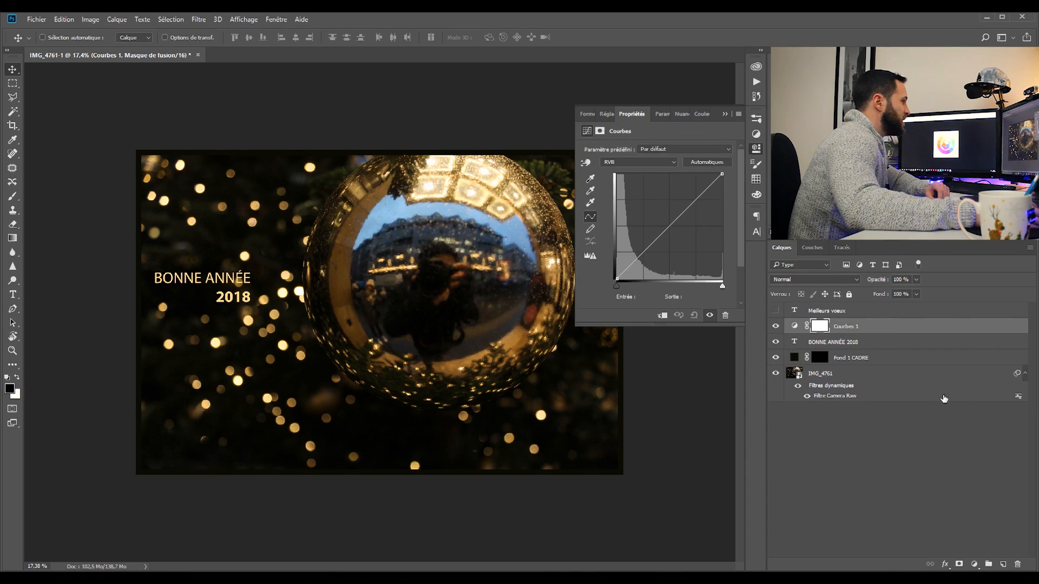
pyautogui.click(670, 225)
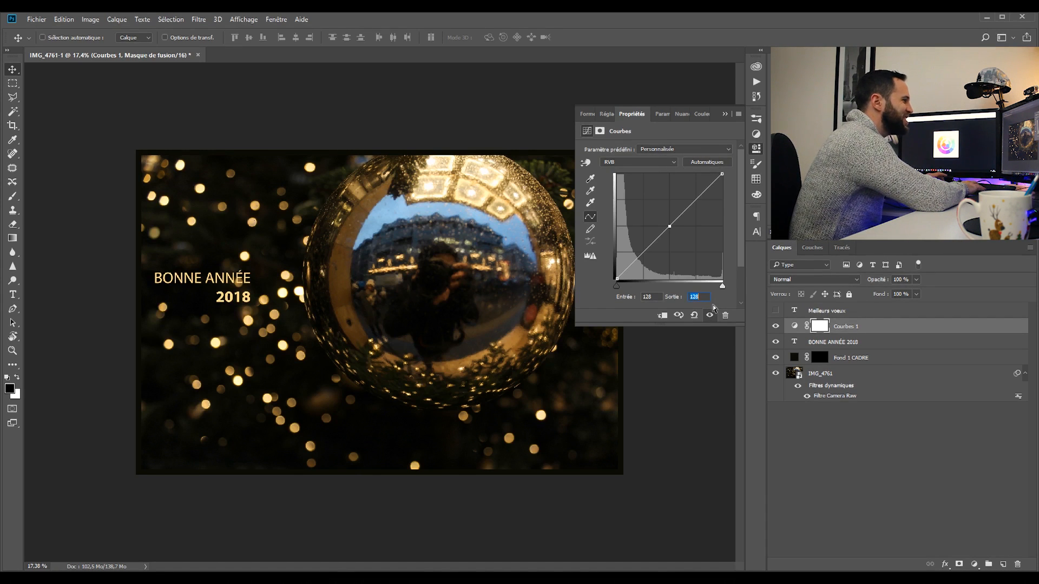
pyautogui.hotkey('shift', 'Down')
pyautogui.hotkey('shift', 'Down')
pyautogui.hotkey('shift', 'Down')
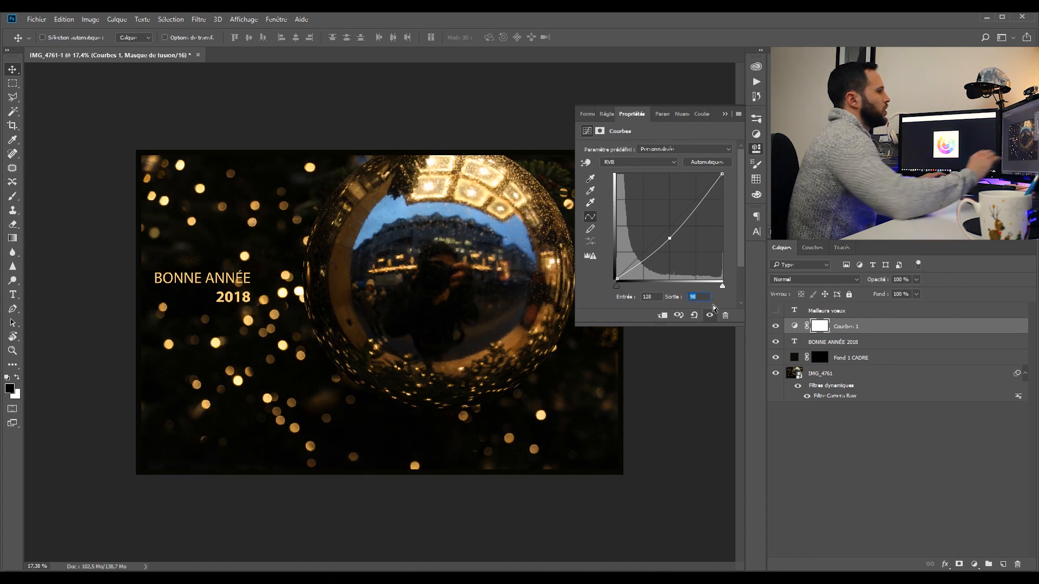
pyautogui.click(725, 113)
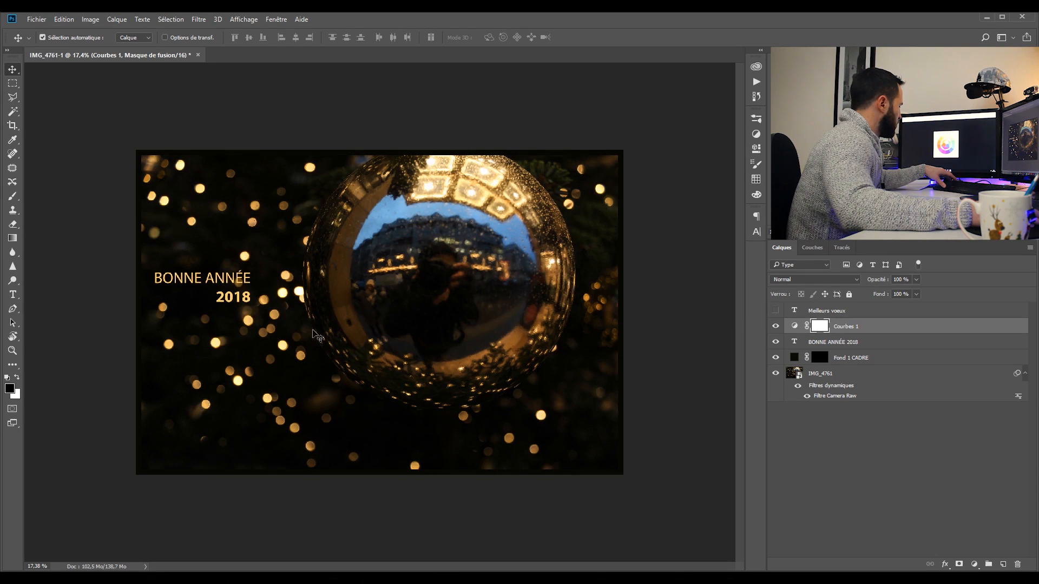
# Show the rulers and guides and draw an elliptical selection filling the area between the four guides.
pyautogui.hotkey('ctrl', 'r')
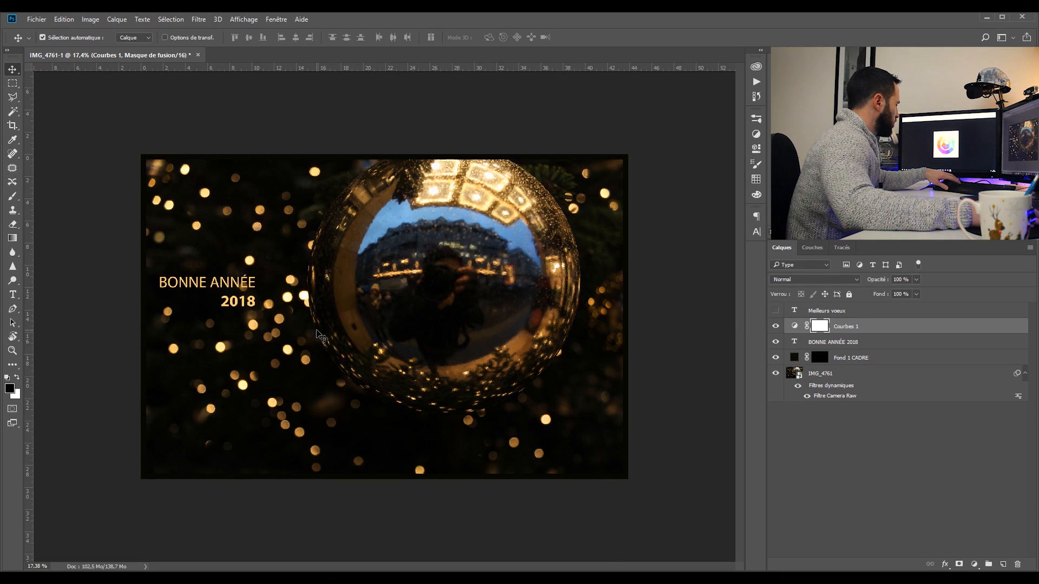
pyautogui.hotkey('ctrl', ';')
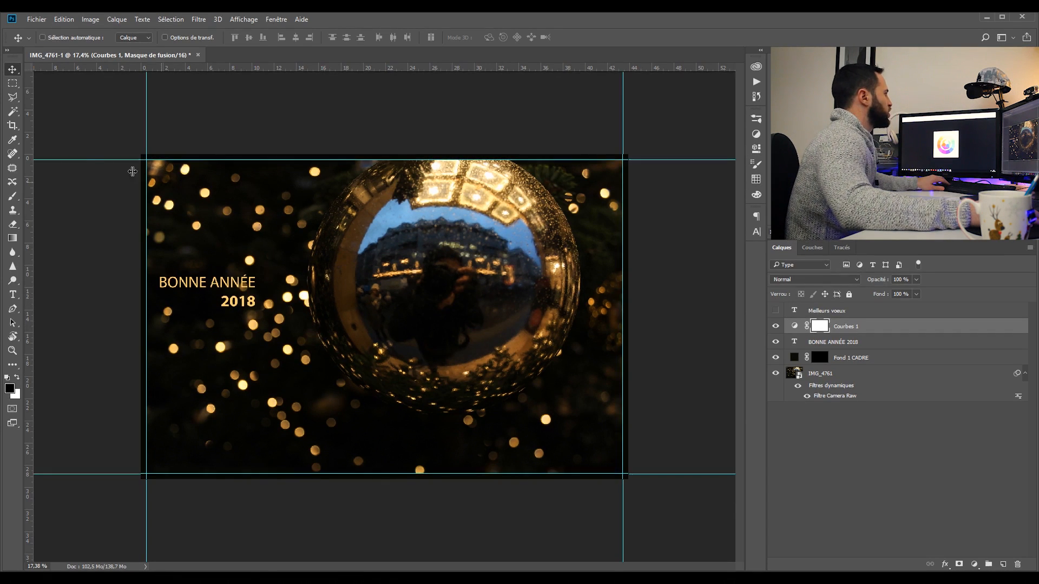
pyautogui.click(13, 84)
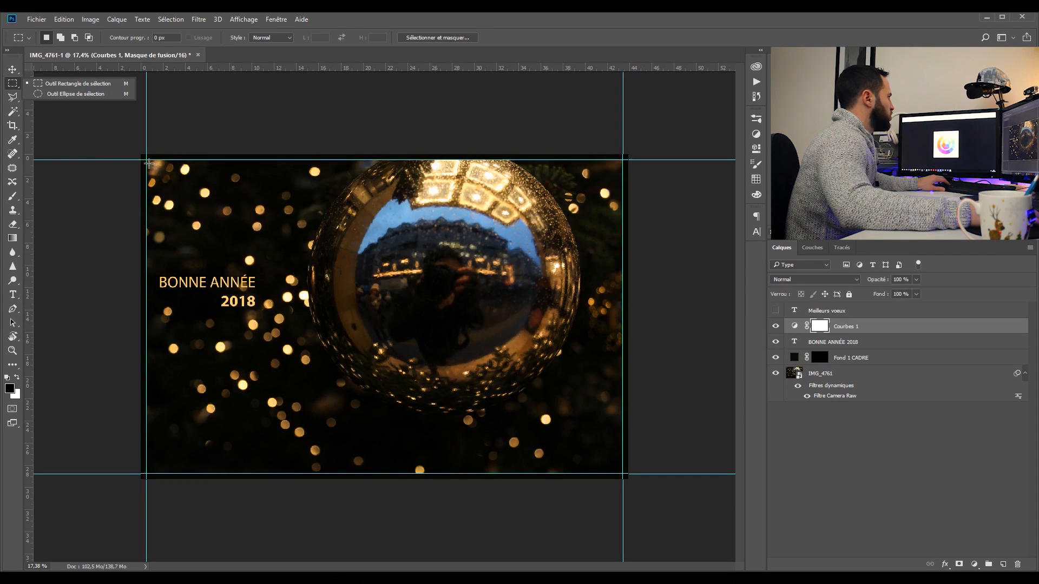
pyautogui.moveTo(147, 160); pyautogui.dragTo(474, 362)
pyautogui.hotkey('ctrl', 'd')
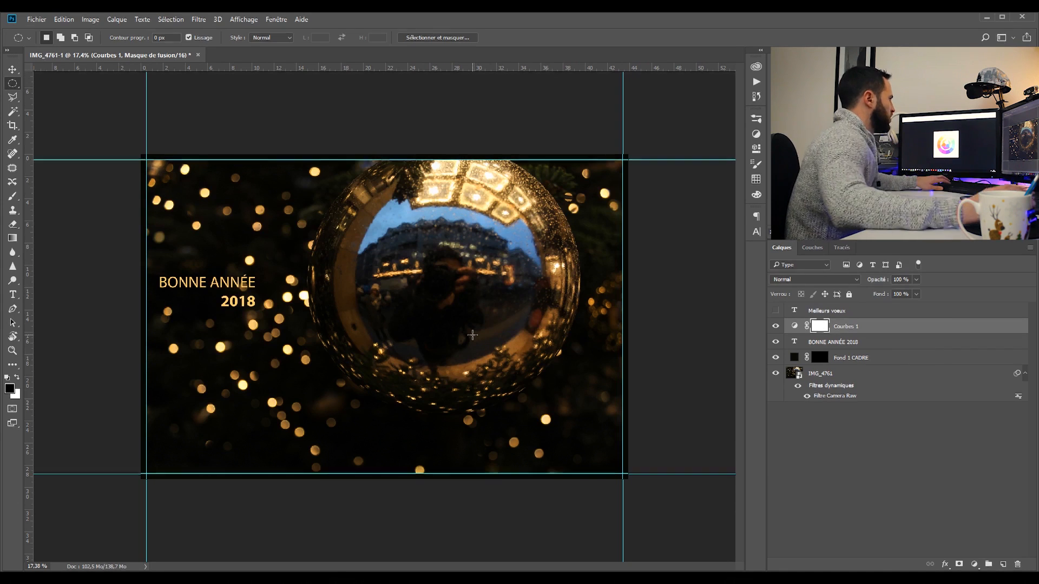
pyautogui.moveTo(147, 160); pyautogui.dragTo(623, 471)
pyautogui.press('i')
pyautogui.hotkey('shift', 'F5')
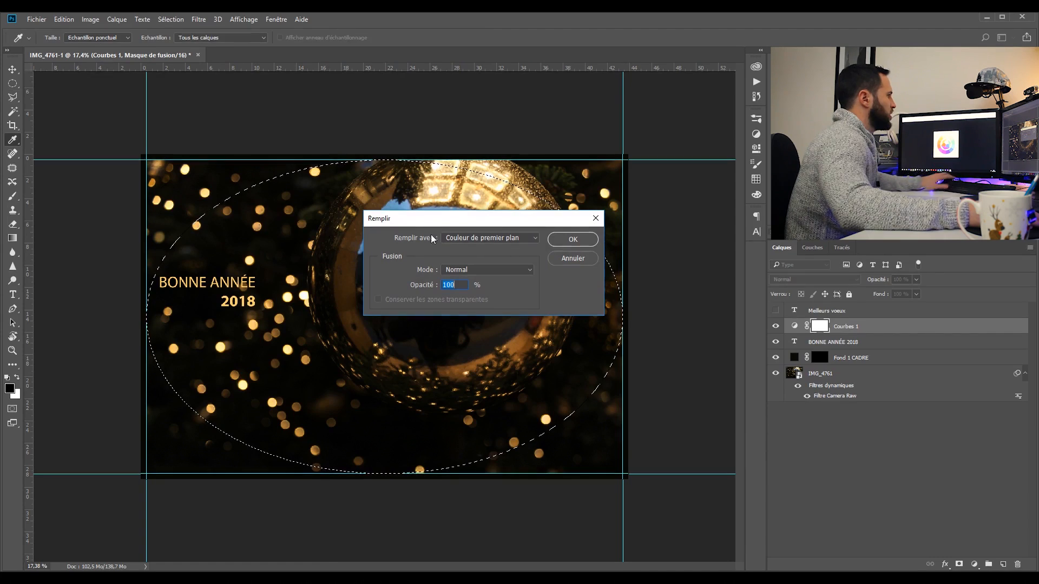
pyautogui.click(573, 258)
# Fill the ellipse on the Curves layer mask with the black foreground colour at 100% opacity and deselect.
pyautogui.click(63, 20)
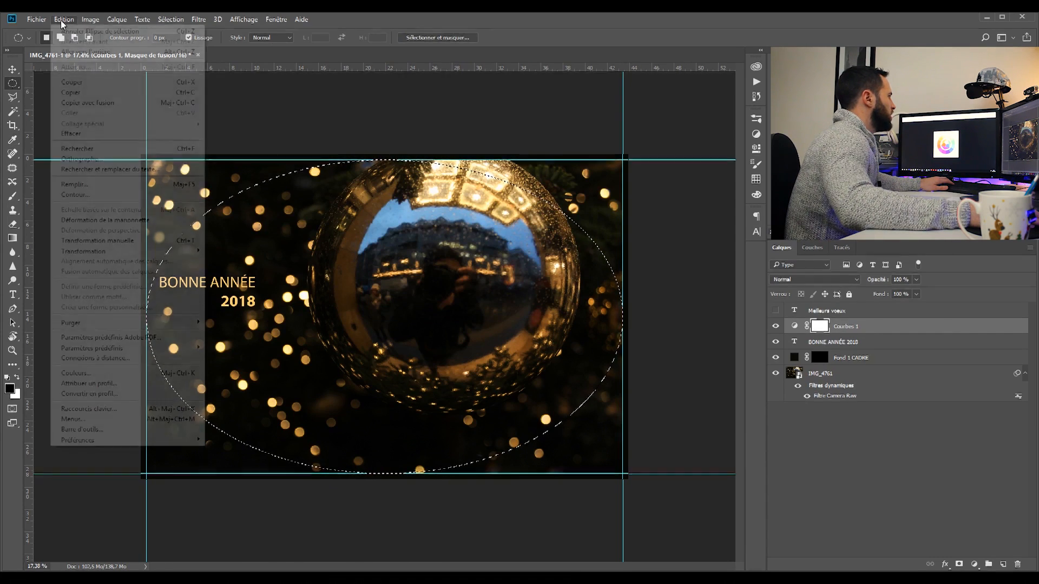
pyautogui.click(96, 184)
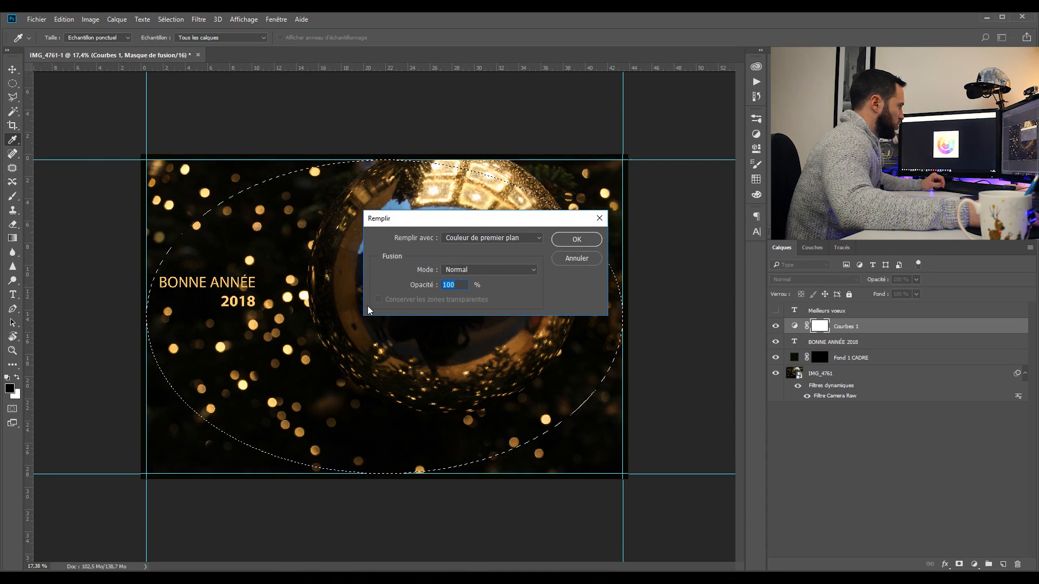
pyautogui.click(576, 239)
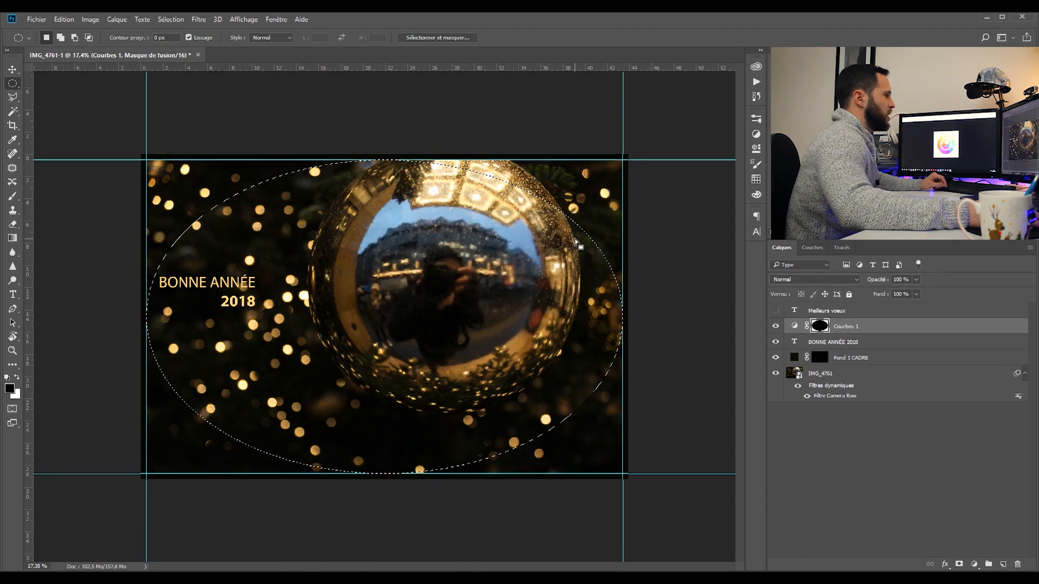
pyautogui.hotkey('ctrl', 'd')
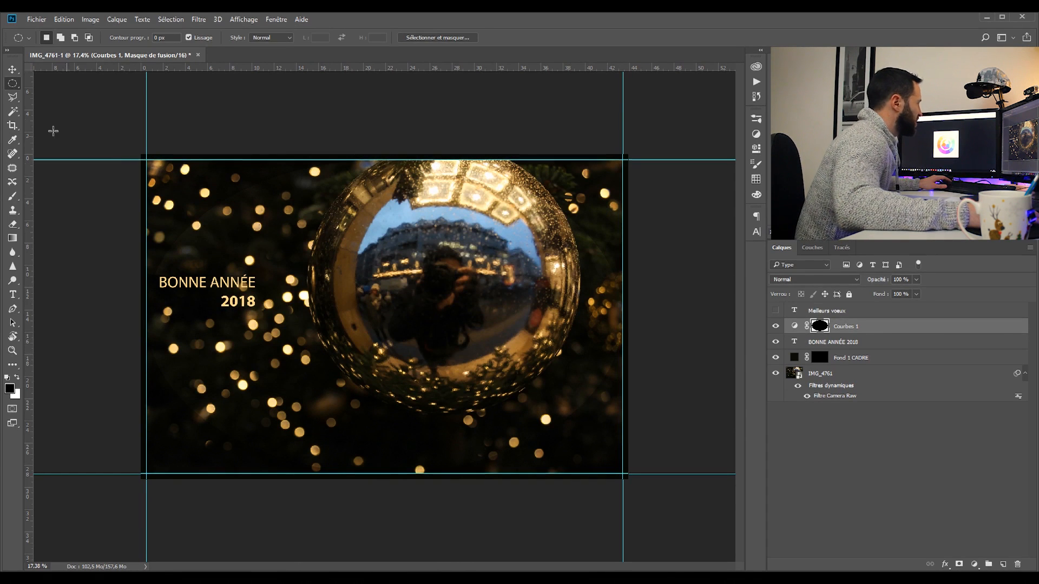
# Feather the Curves layer mask by 250 px with output to the layer mask, and compare the vignette on and off.
pyautogui.click(19, 70)
pyautogui.doubleClick(818, 325)
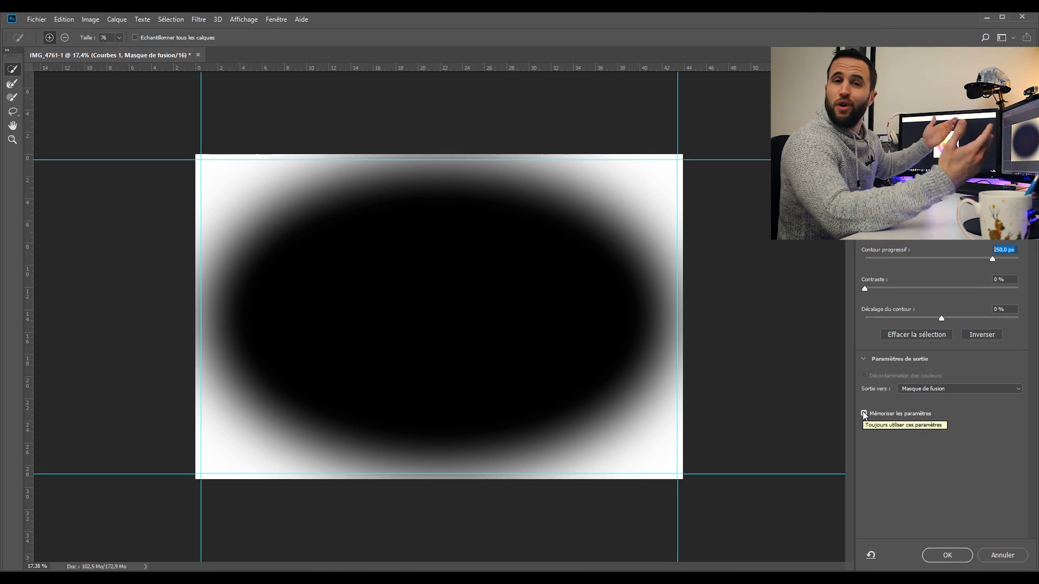
pyautogui.click(950, 554)
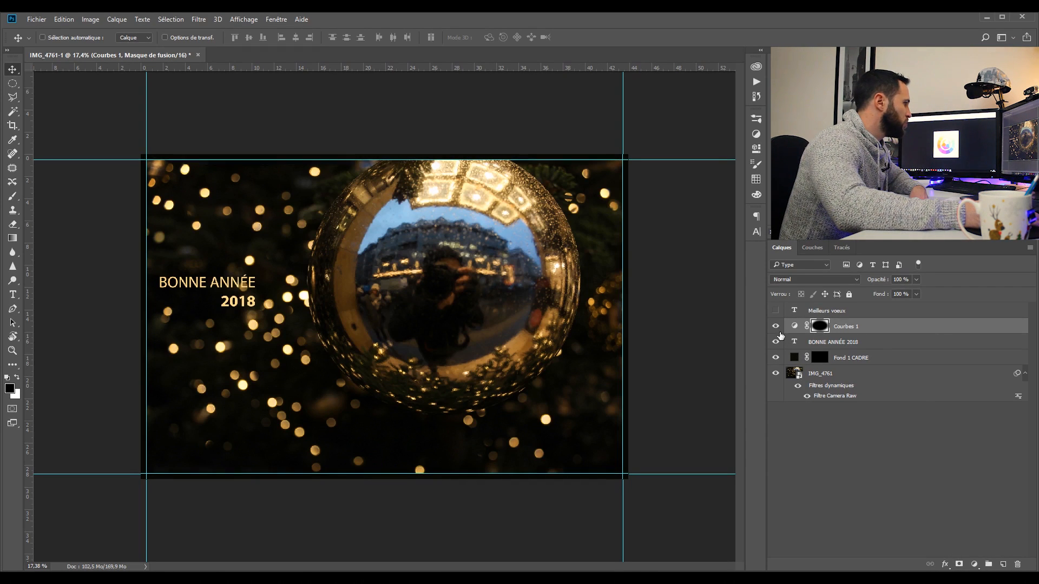
pyautogui.click(776, 327)
pyautogui.click(776, 326)
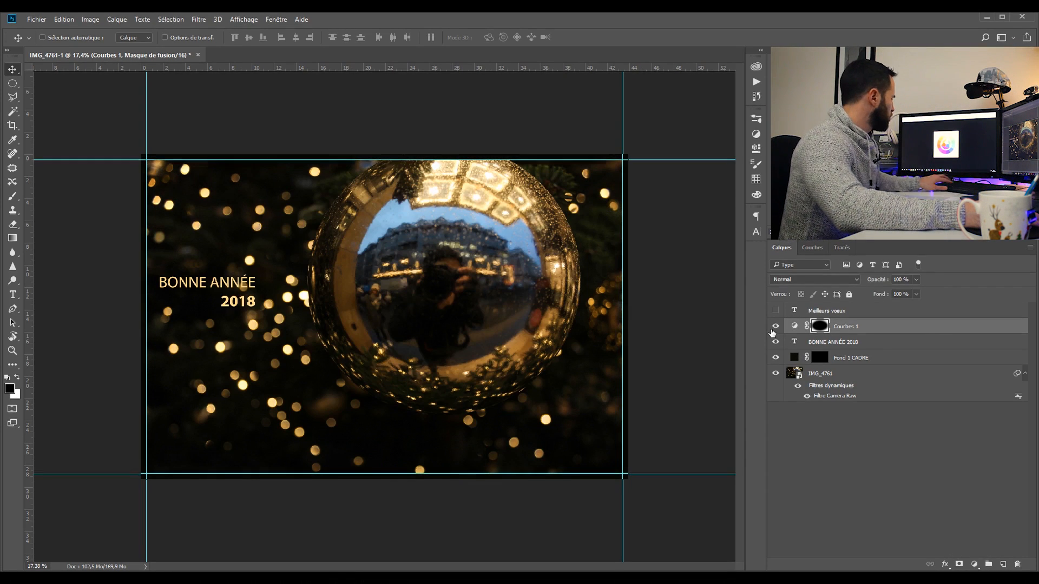
# Hide the guides and rulers, and rename the Curves layer as "Courbes VIGNETAGE".
pyautogui.hotkey('ctrl', 'h')
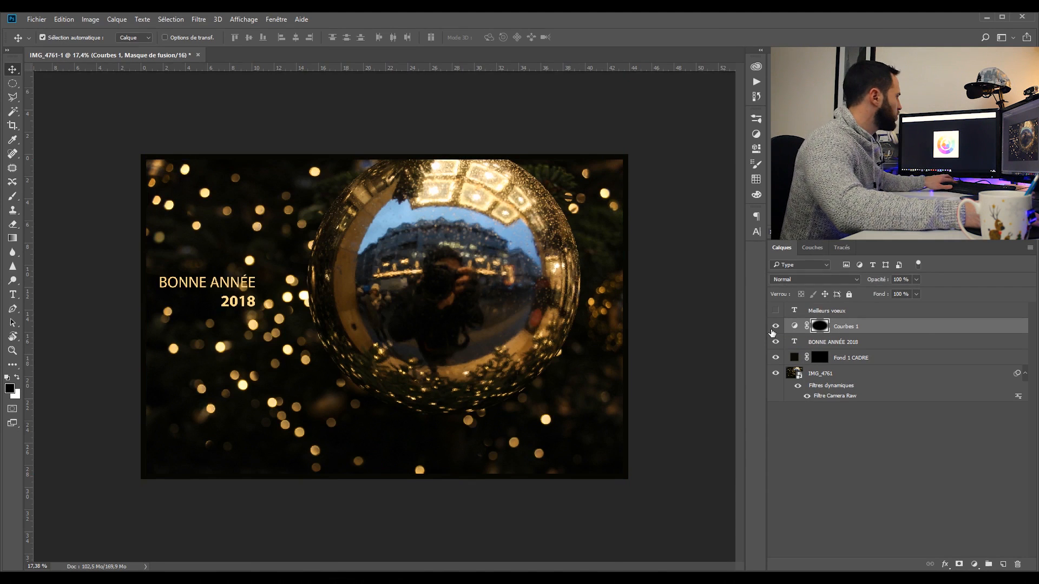
pyautogui.hotkey('ctrl', 'r')
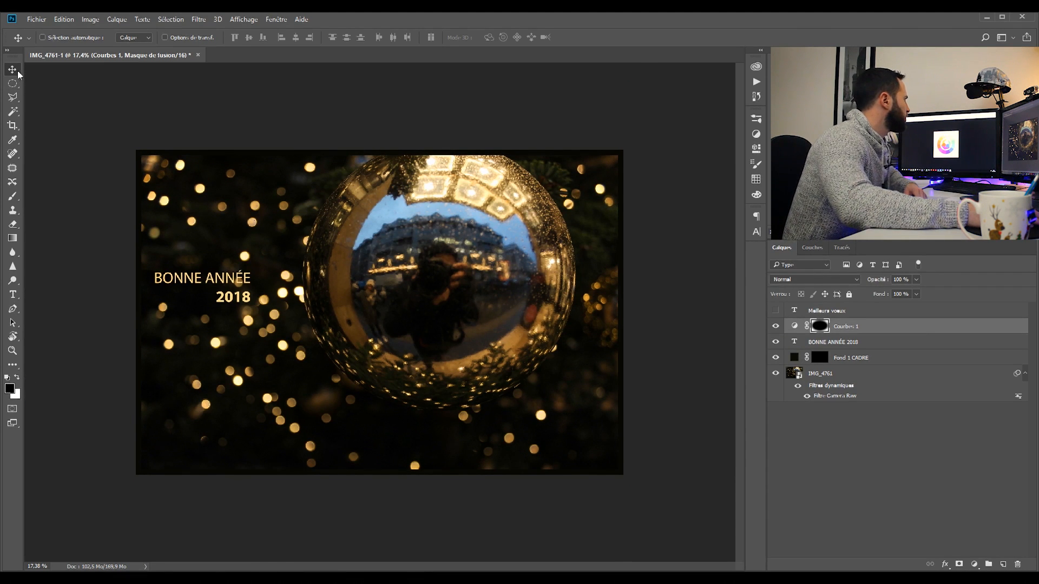
pyautogui.rightClick(636, 264)
pyautogui.click(654, 204)
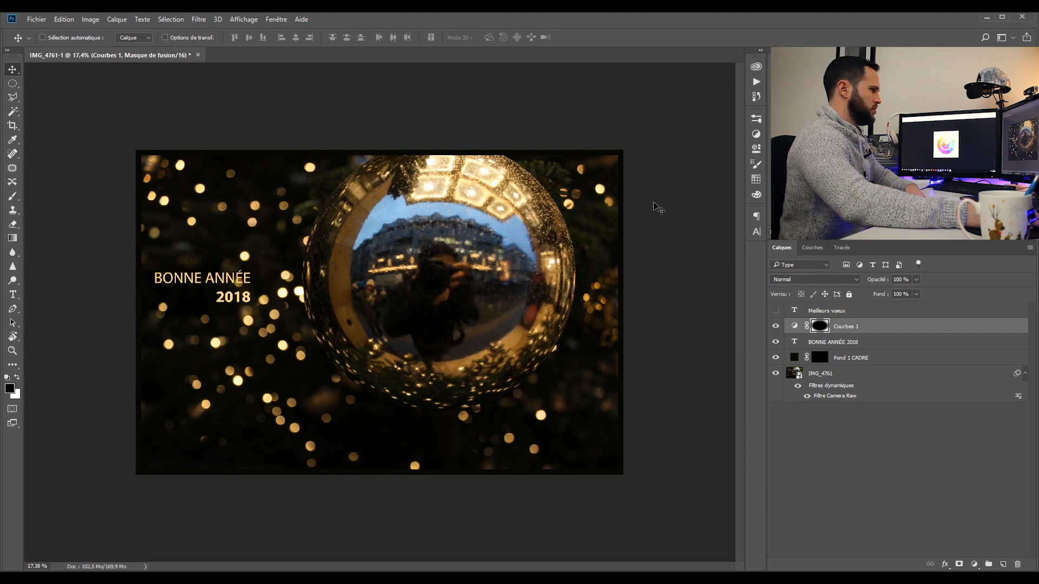
pyautogui.doubleClick(847, 327)
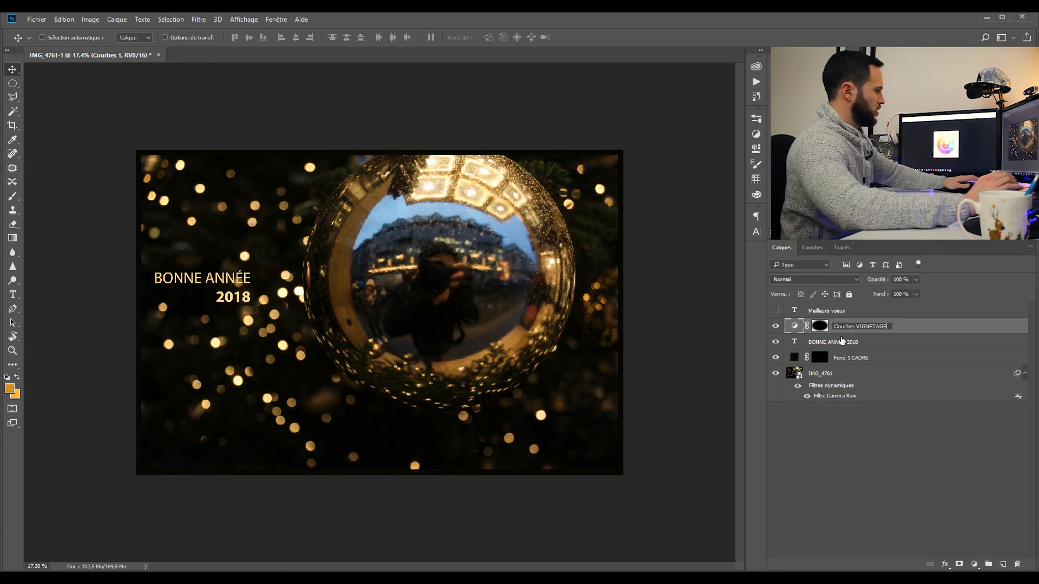
pyautogui.press('Return')
# Show the "Meilleurs voeux" text layer and move its text from the card's lower right corner to just below "2018".
pyautogui.click(775, 311)
pyautogui.click(775, 311)
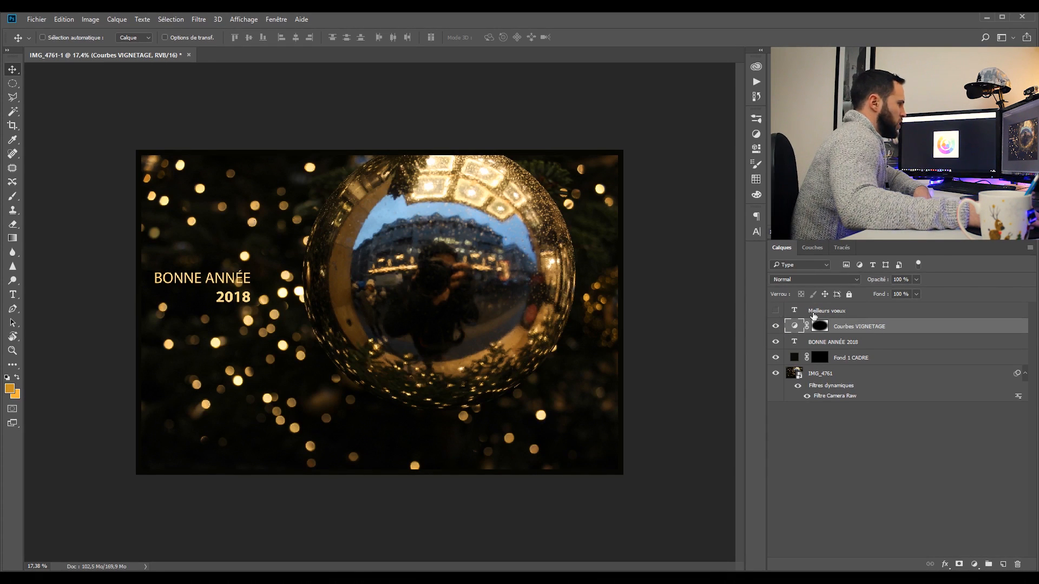
pyautogui.click(836, 311)
pyautogui.click(777, 313)
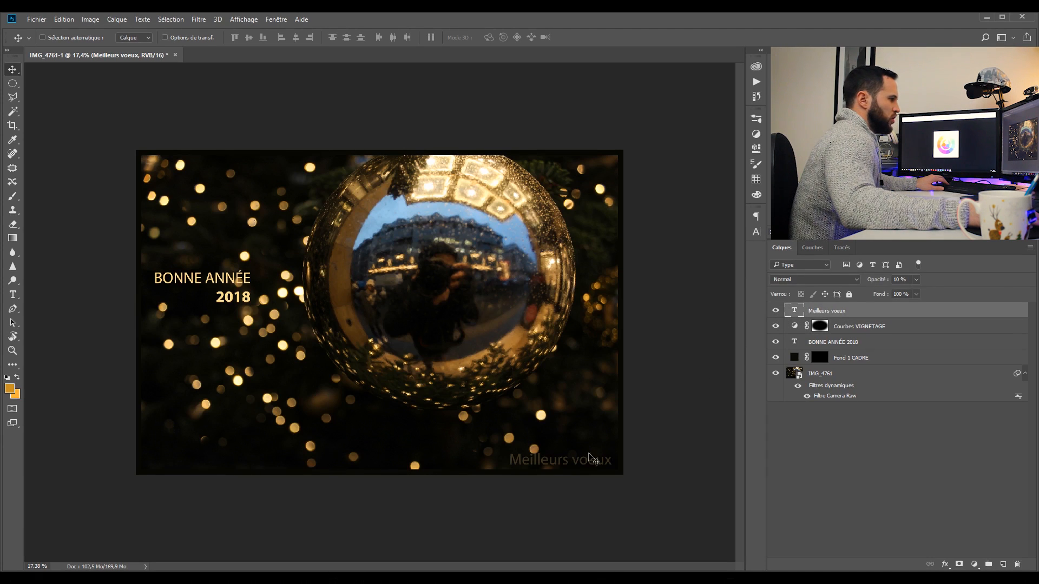
pyautogui.moveTo(560, 466); pyautogui.dragTo(260, 311)
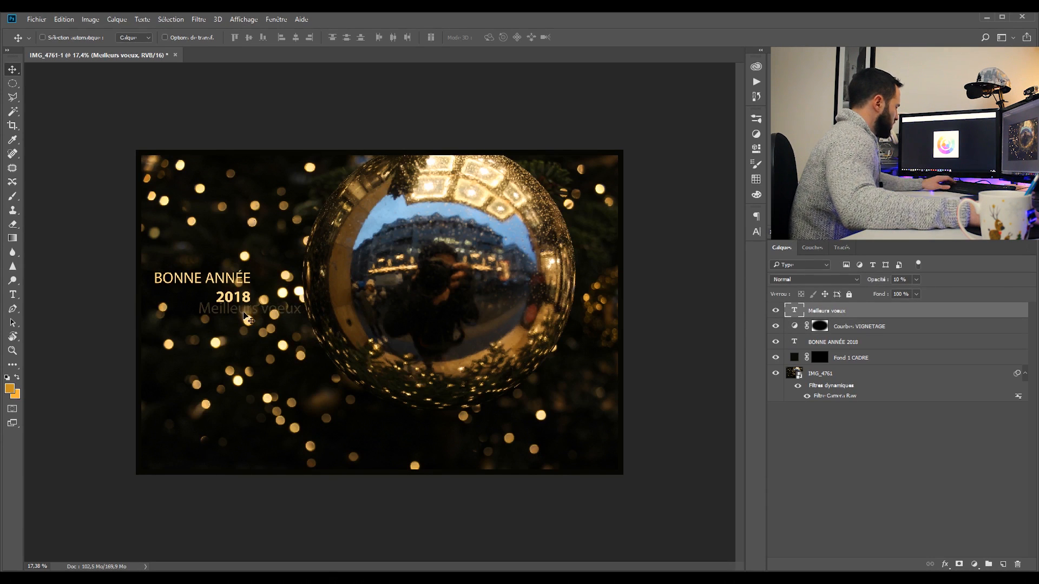
# Set the font size of the whole "Meilleurs voeux" text to 14 pt.
pyautogui.press('t')
pyautogui.tripleClick(260, 311)
pyautogui.click(278, 38)
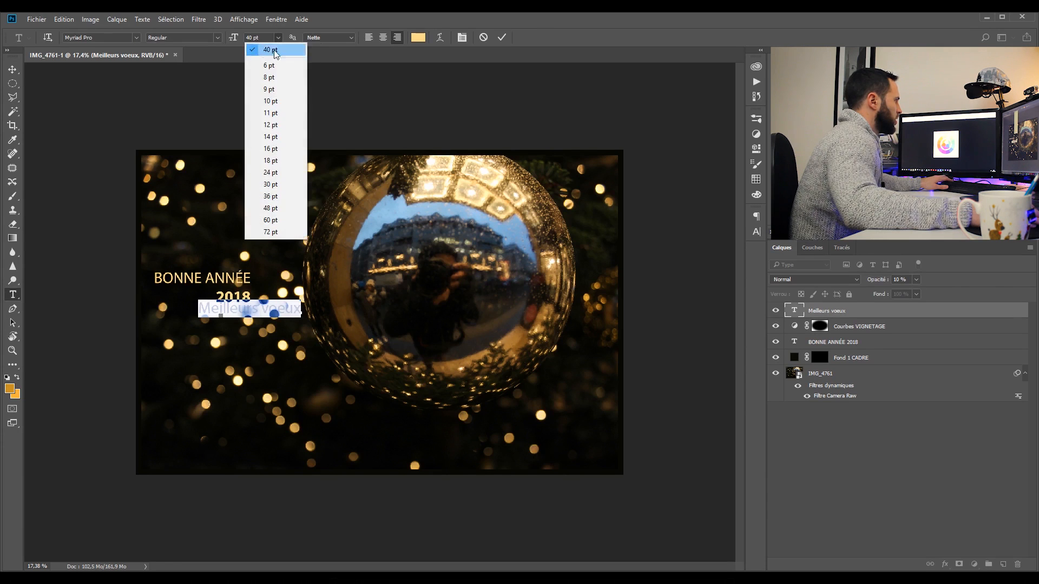
pyautogui.click(275, 125)
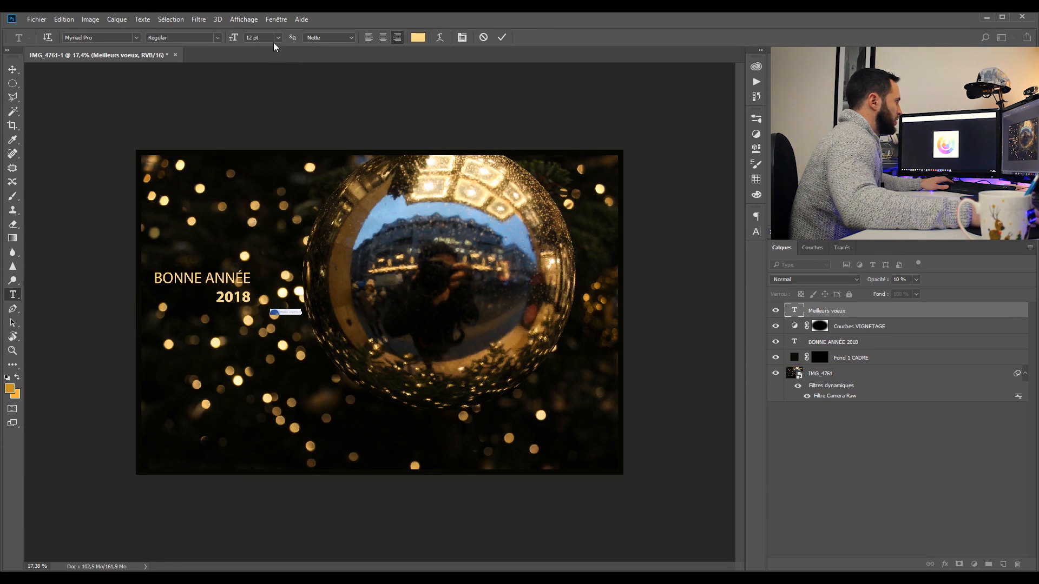
pyautogui.click(274, 39)
pyautogui.click(276, 139)
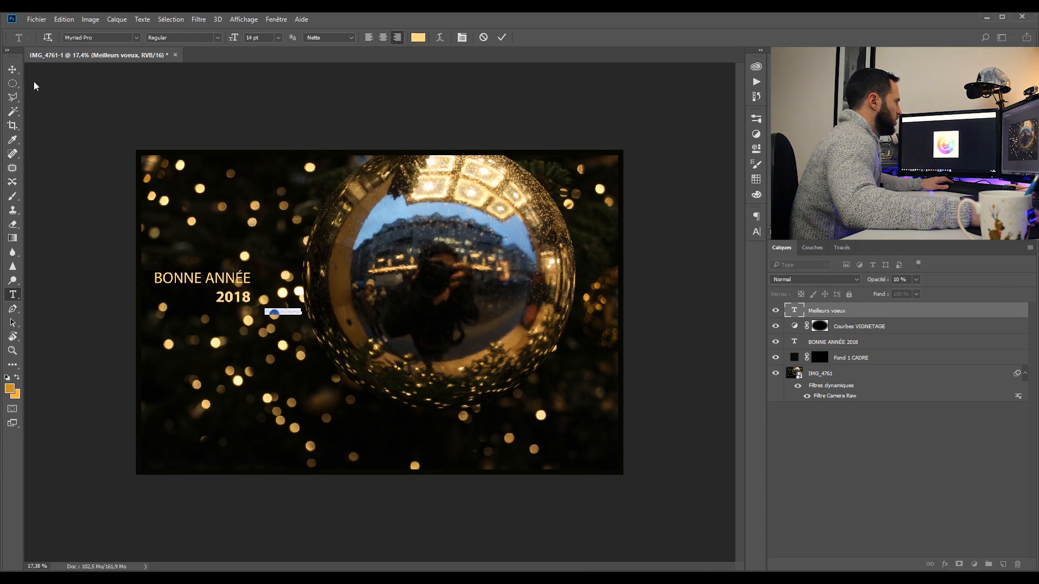
# Move "Meilleurs voeux" directly under "2018", near its right edge, and set the layer's opacity to 100%.
pyautogui.click(12, 70)
pyautogui.moveTo(289, 313); pyautogui.dragTo(238, 309)
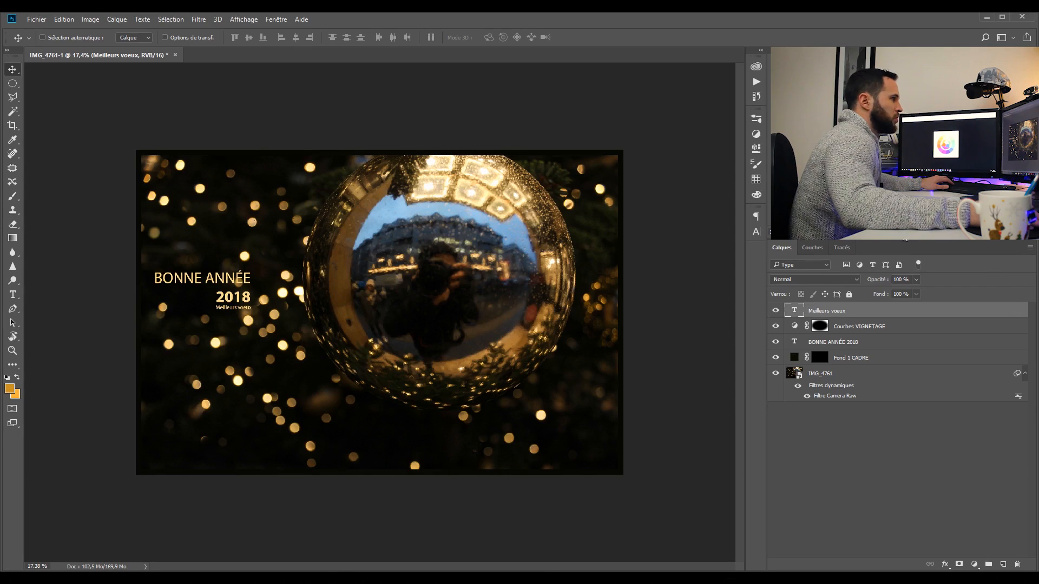
pyautogui.scroll(5, 379, 312)
pyautogui.moveTo(193, 249); pyautogui.dragTo(305, 297)
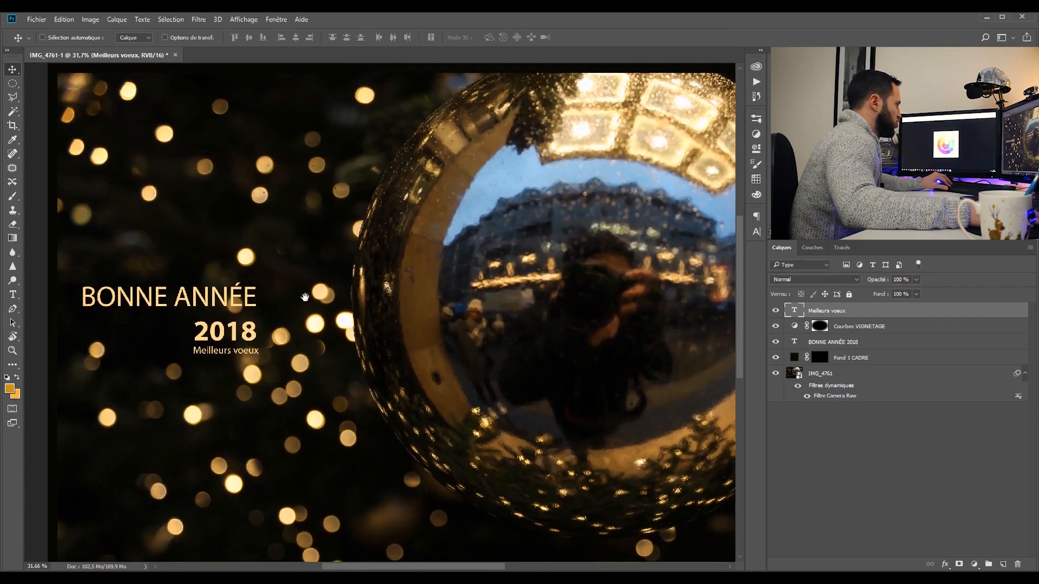
pyautogui.scroll(5, 203, 365)
pyautogui.moveTo(257, 339); pyautogui.dragTo(260, 355)
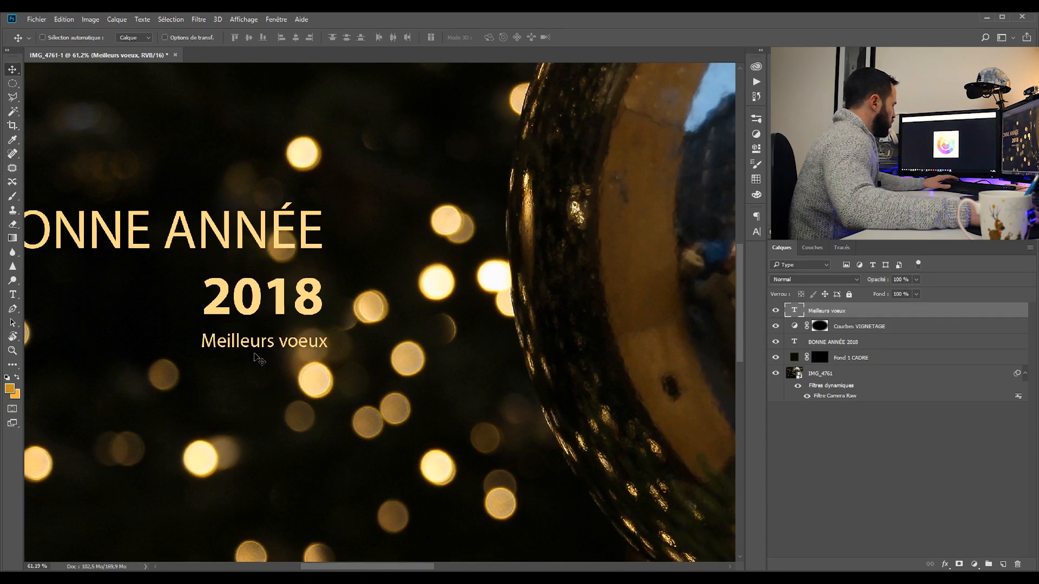
# Set the space before paragraph to -3 pt for the whole "BONNE ANNÉE 2018" text.
pyautogui.press('t')
pyautogui.click(242, 300)
pyautogui.hotkey('ctrl', 'a')
pyautogui.scroll(-3, 337, 296)
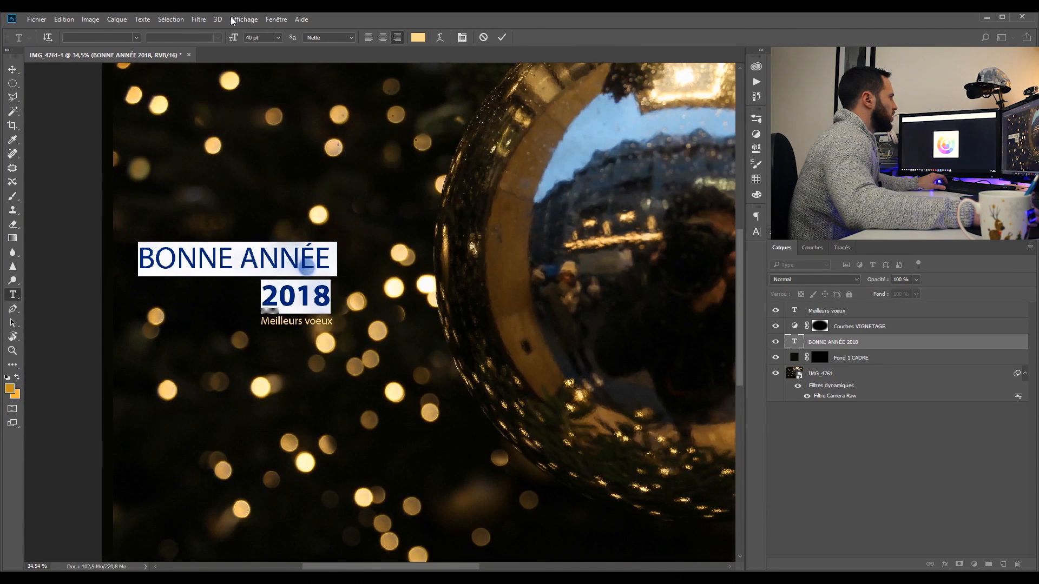
pyautogui.click(276, 19)
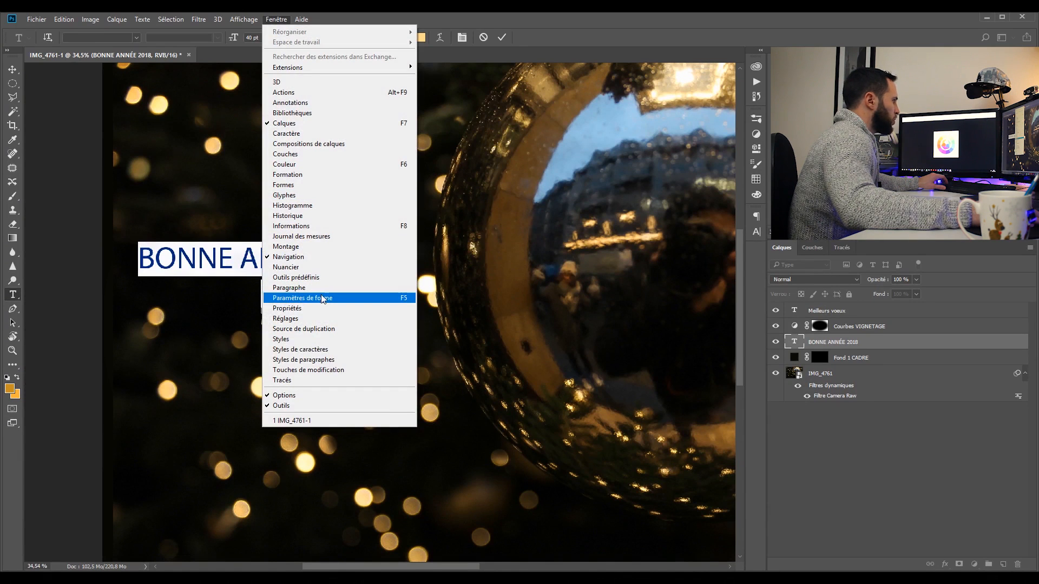
pyautogui.click(303, 287)
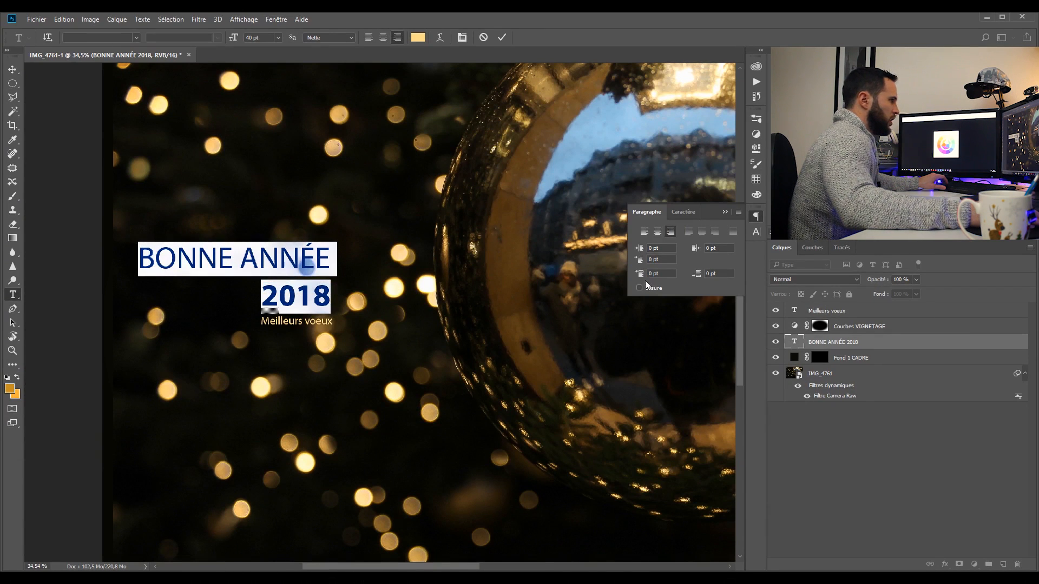
pyautogui.moveTo(637, 277); pyautogui.dragTo(603, 280)
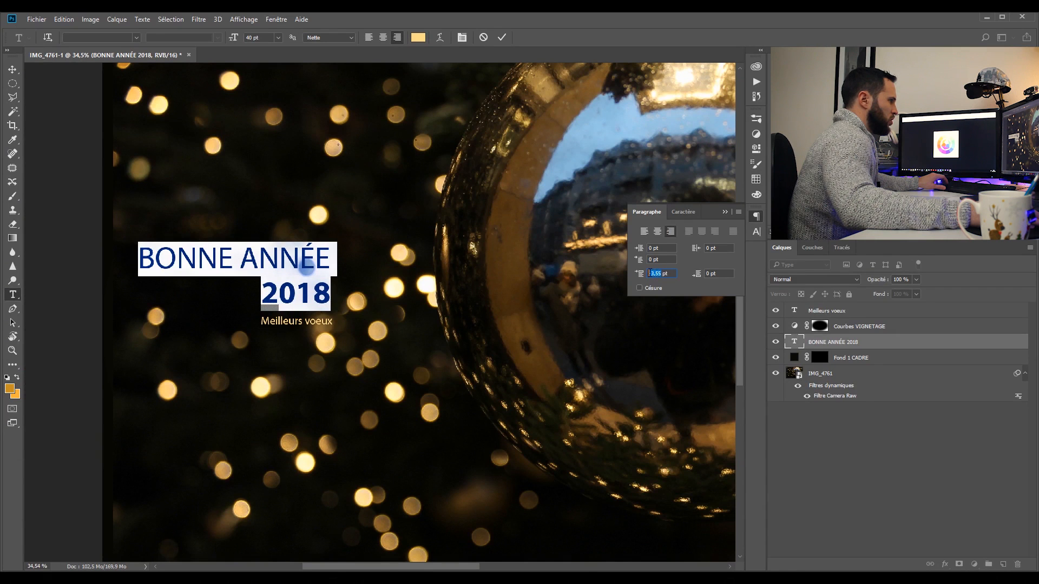
pyautogui.press('Delete')
pyautogui.press('Delete')
pyautogui.press('Delete')
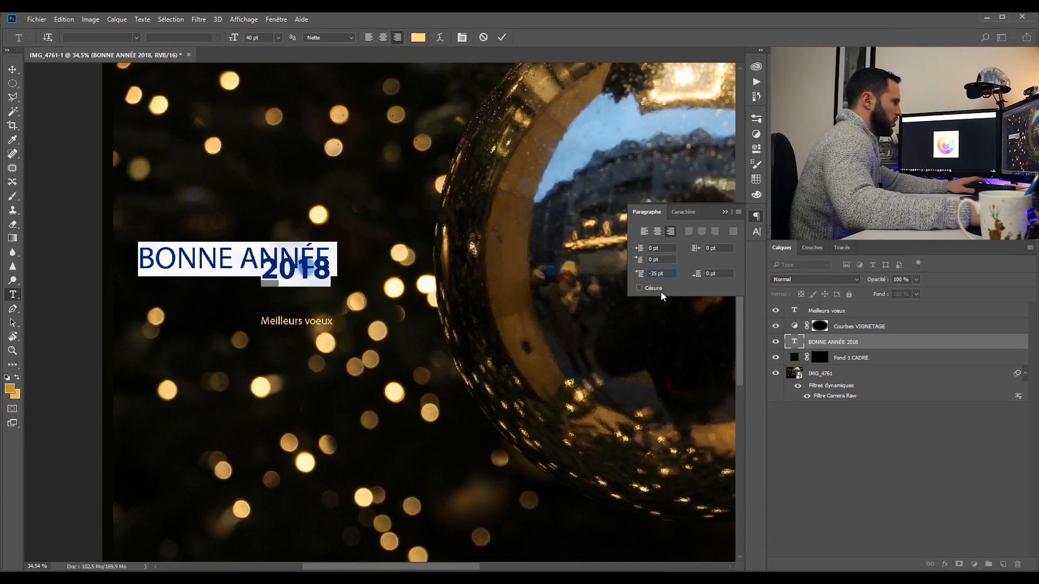
pyautogui.click(12, 70)
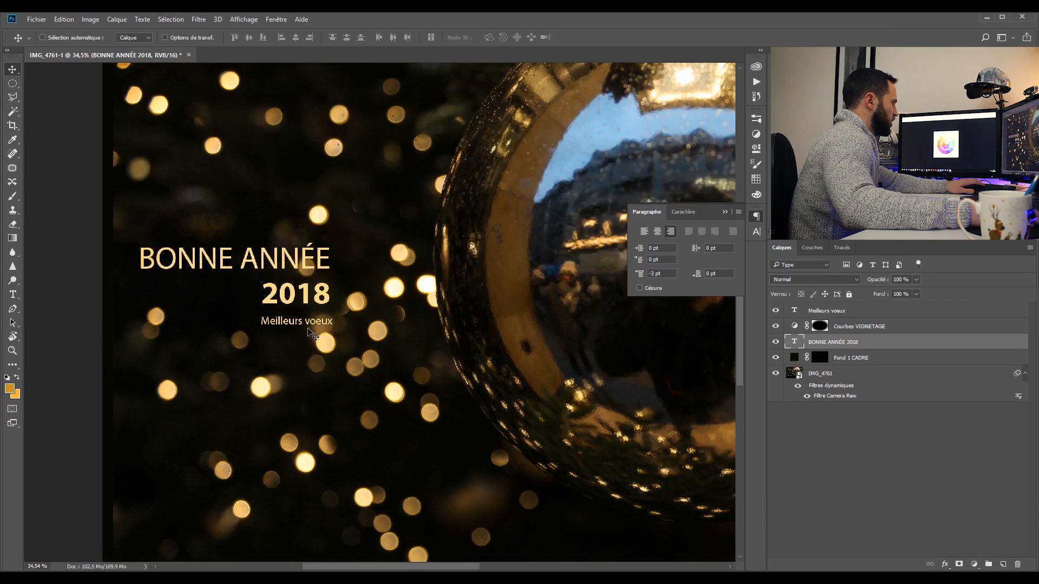
# Copy the "Meilleurs voeux" text and delete it from its separate text layer.
pyautogui.press('t')
pyautogui.click(308, 322)
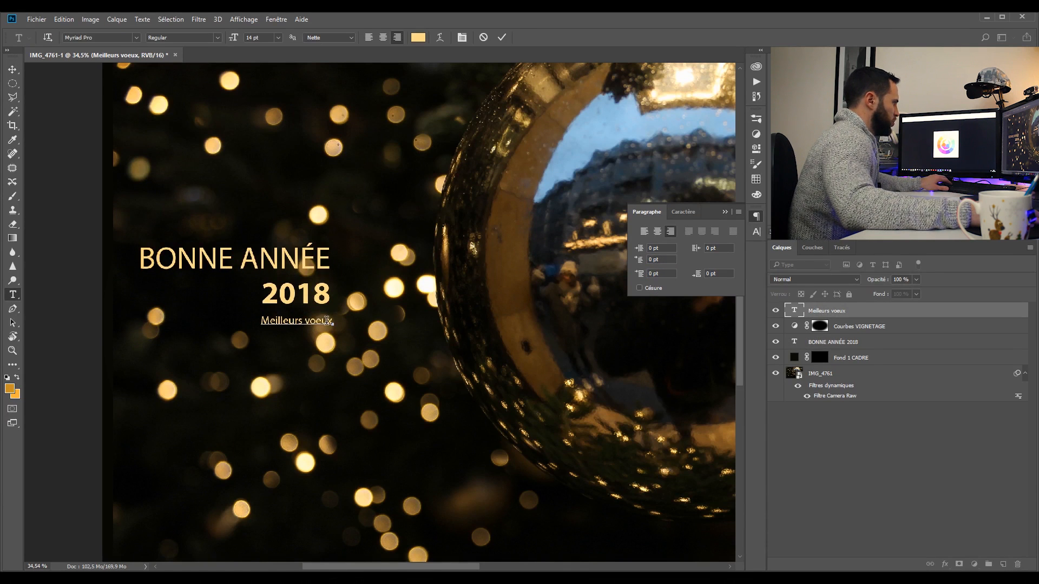
pyautogui.hotkey('ctrl', 'a')
pyautogui.hotkey('ctrl', 'c')
pyautogui.press('Delete')
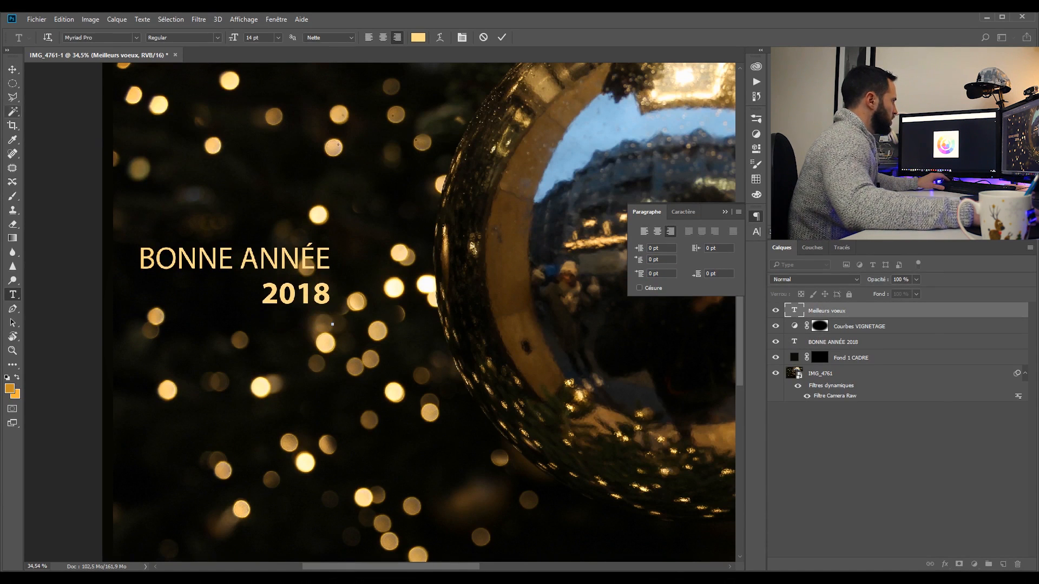
pyautogui.click(12, 69)
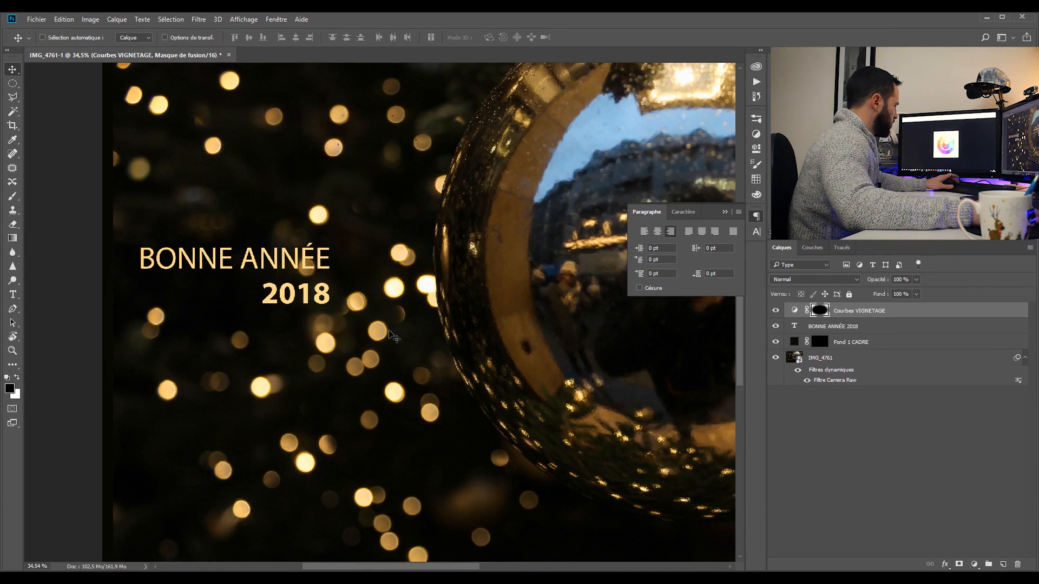
# Paste "Meilleurs voeux" as a new line below "2018" in the main greeting text.
pyautogui.press('t')
pyautogui.click(328, 301)
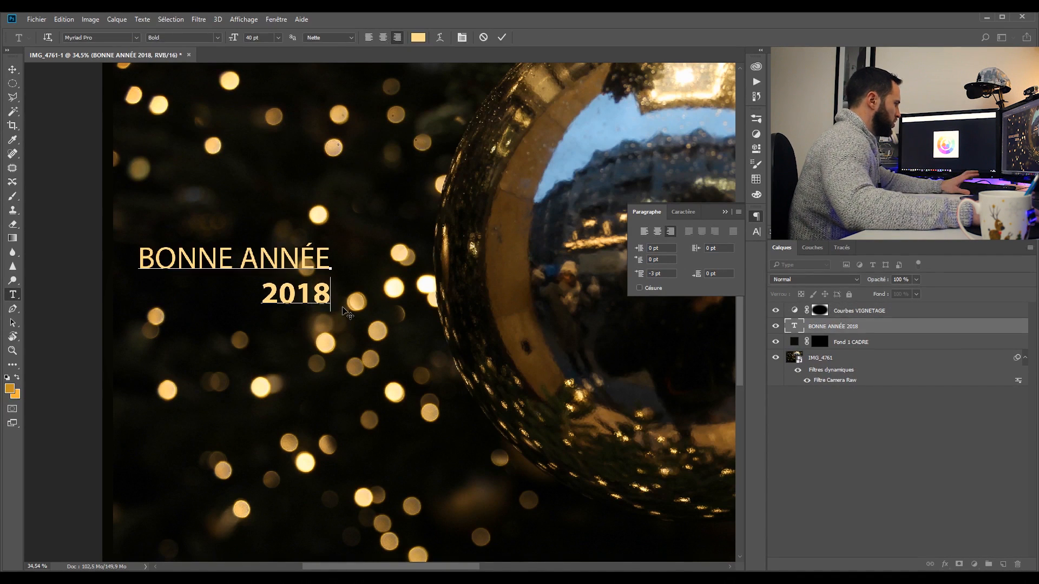
pyautogui.press('Return')
pyautogui.hotkey('ctrl', 'v')
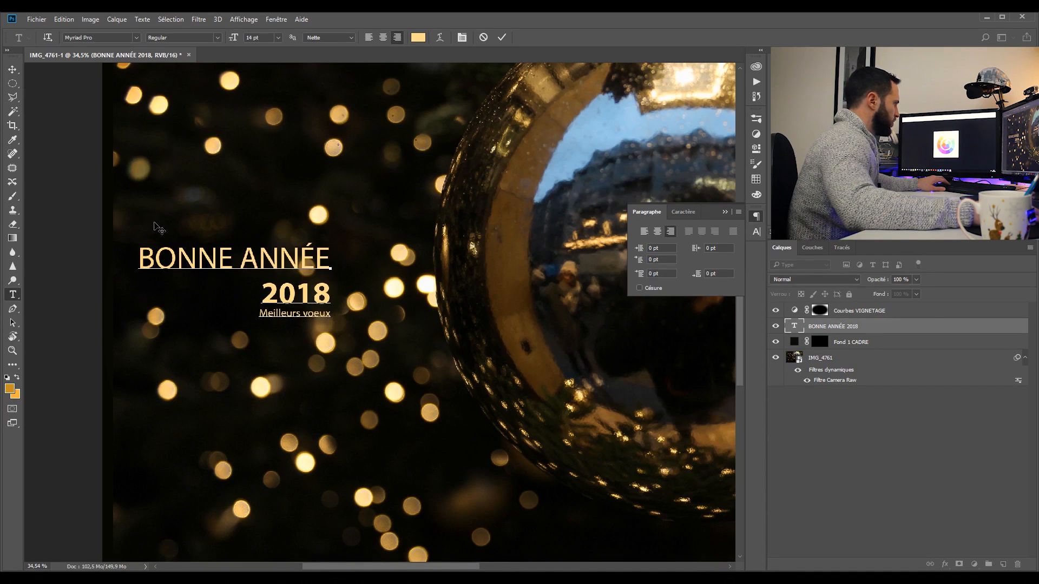
# Add space after the paragraph for the "2018" and "Meilleurs voeux" lines and commit the text edit.
pyautogui.moveTo(332, 313); pyautogui.dragTo(263, 295)
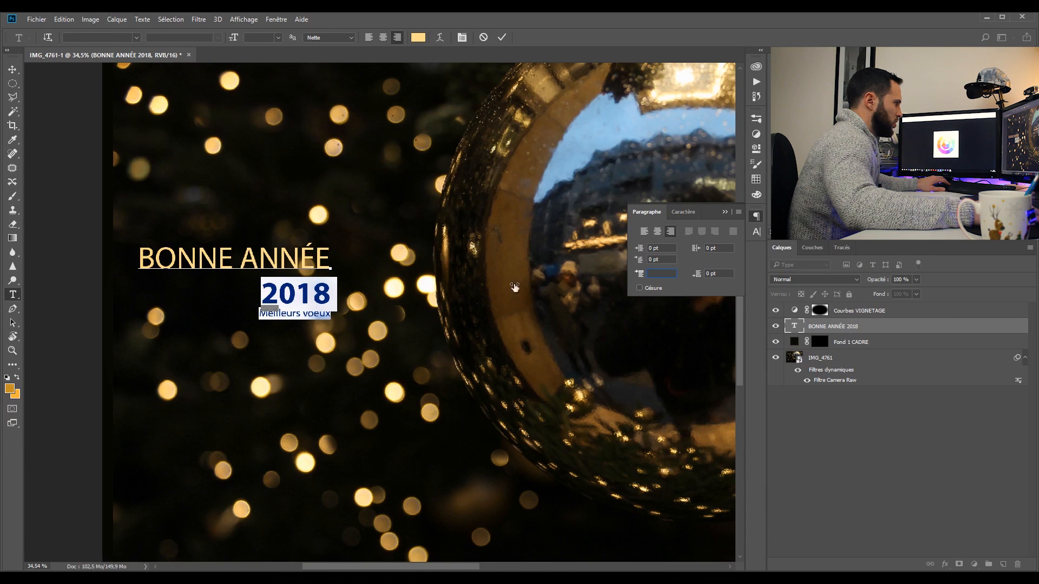
pyautogui.click(331, 295)
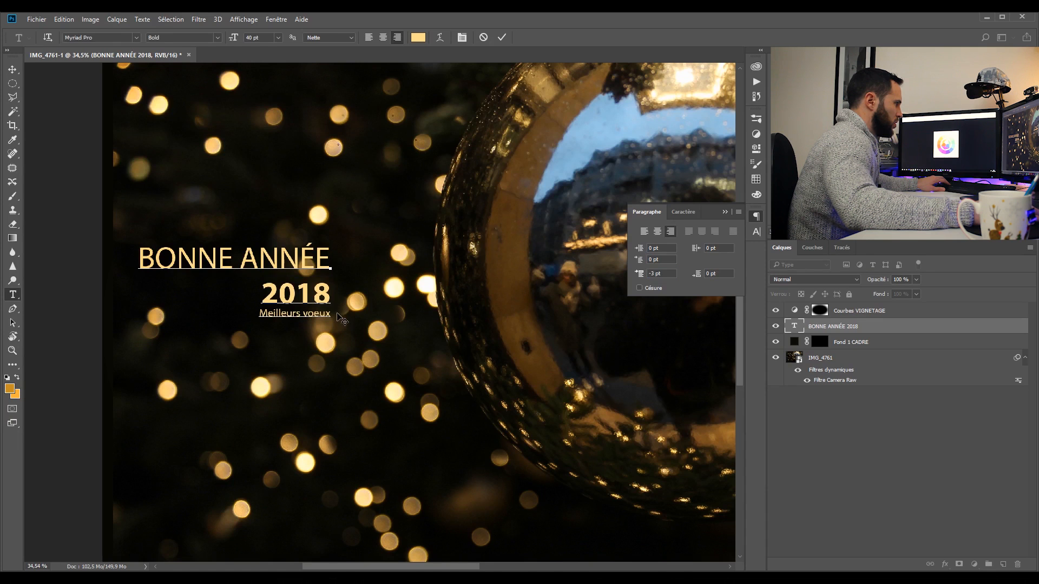
pyautogui.moveTo(334, 311); pyautogui.dragTo(98, 262)
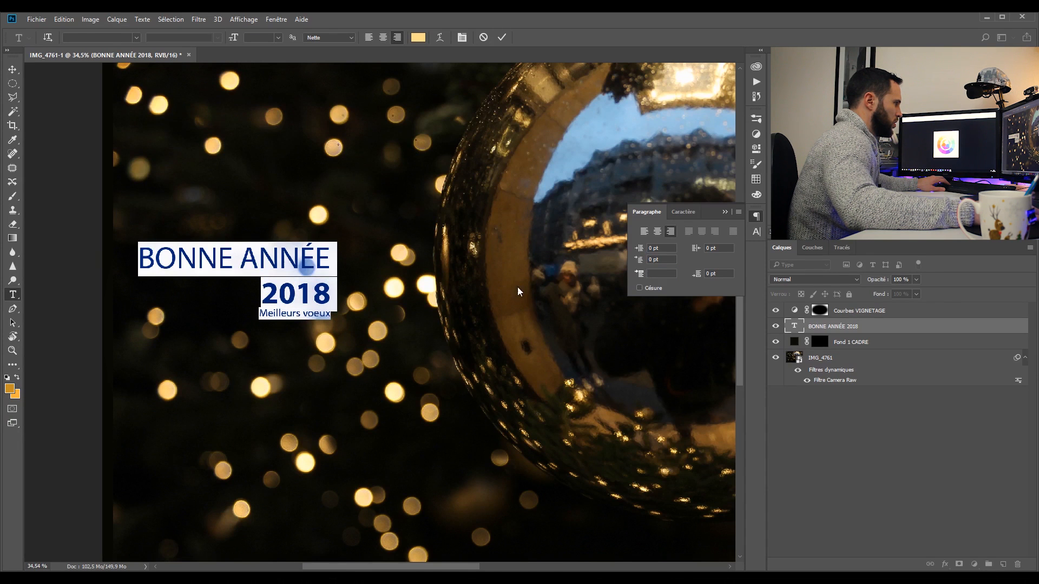
pyautogui.click(331, 296)
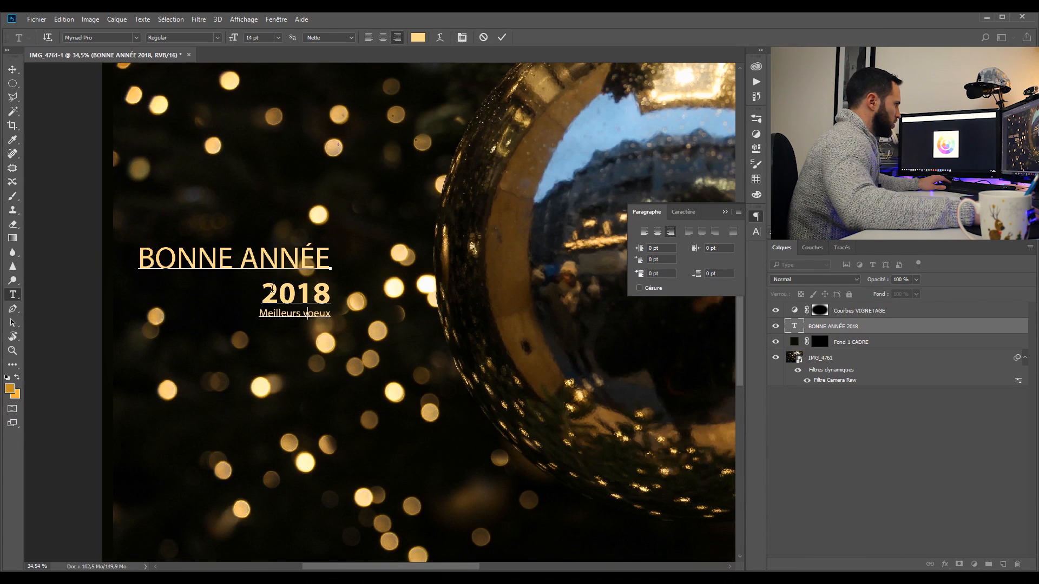
pyautogui.moveTo(263, 284); pyautogui.dragTo(331, 317)
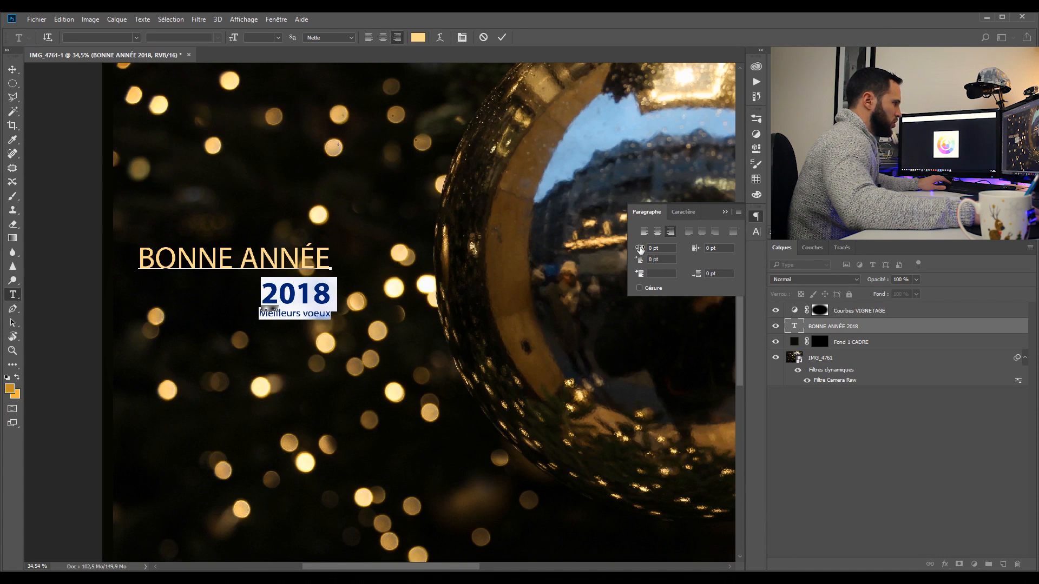
pyautogui.moveTo(697, 274); pyautogui.dragTo(767, 279)
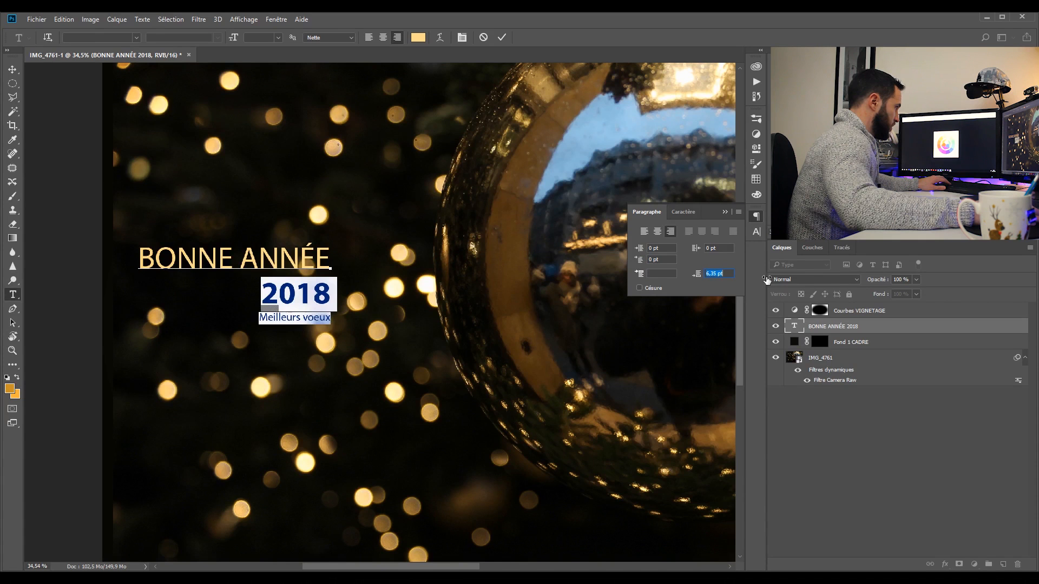
pyautogui.moveTo(758, 277); pyautogui.dragTo(760, 274)
pyautogui.click(715, 273)
pyautogui.press('BackSpace')
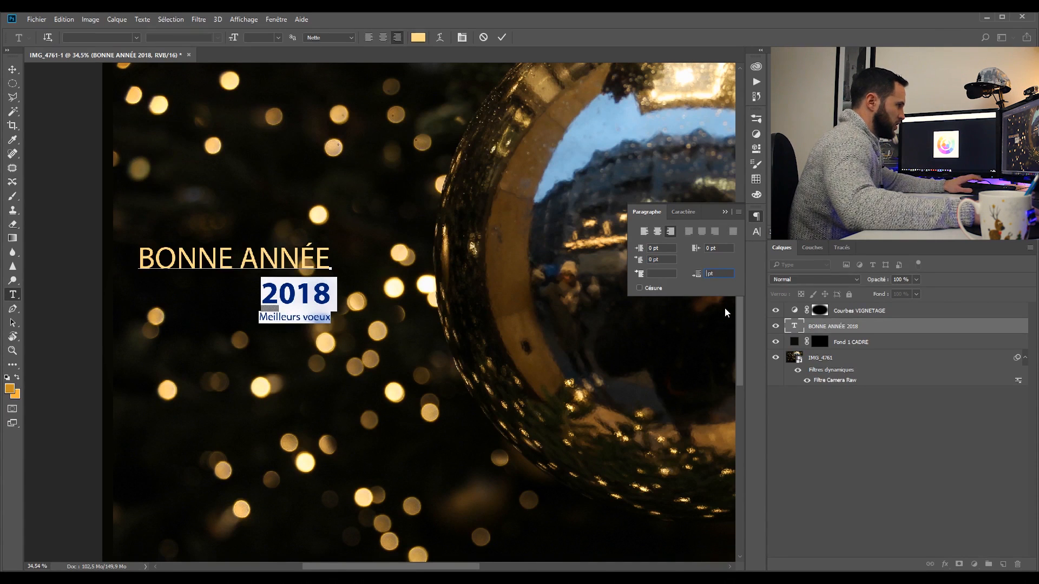
pyautogui.hotkey('ctrl', 'Return')
pyautogui.press('v')
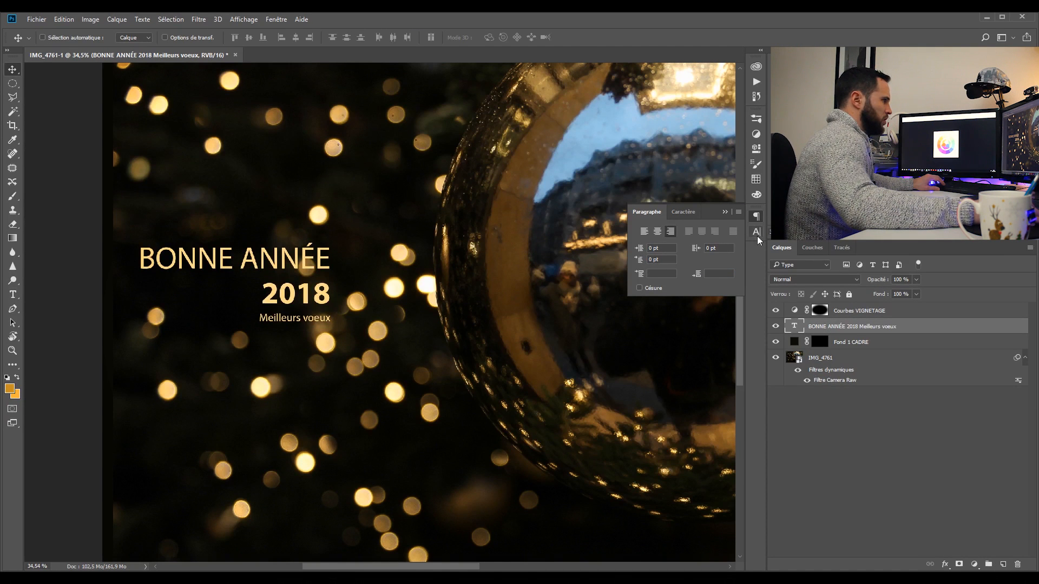
# Collapse the paragraph settings and view the whole card.
pyautogui.click(724, 212)
pyautogui.moveTo(895, 231); pyautogui.dragTo(889, 231)
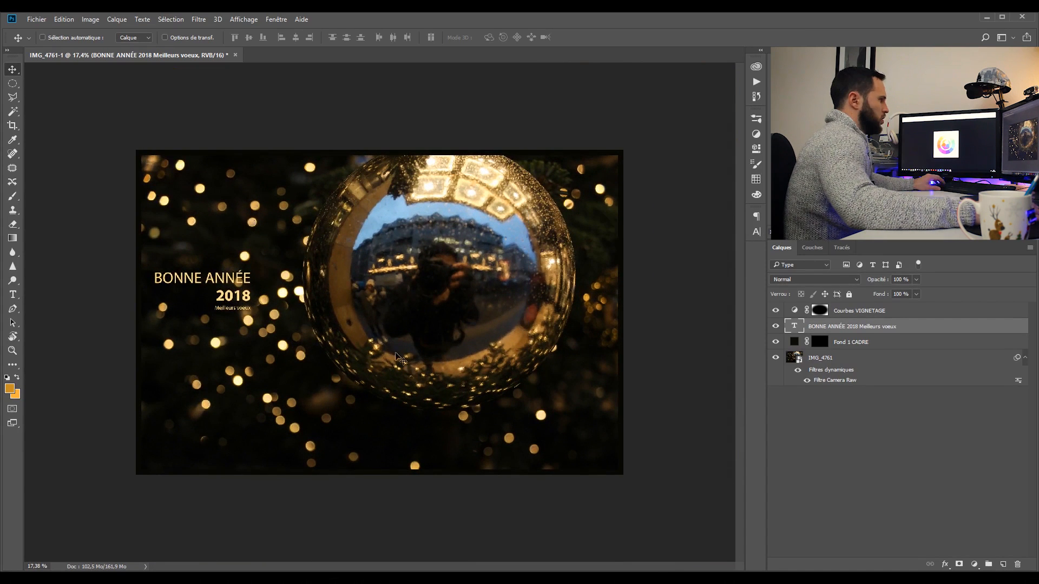
pyautogui.scroll(-5, 395, 355)
pyautogui.scroll(5, 395, 356)
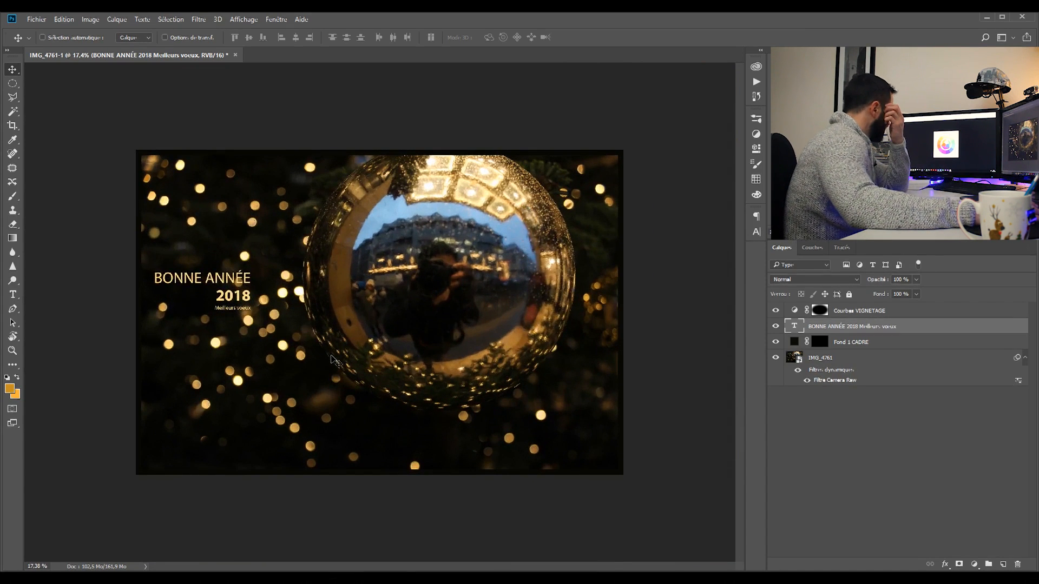
# Try the Courbes VIGNETAGE layer beneath the frame layer, return it to the top of the stack and compare its effect.
pyautogui.click(860, 313)
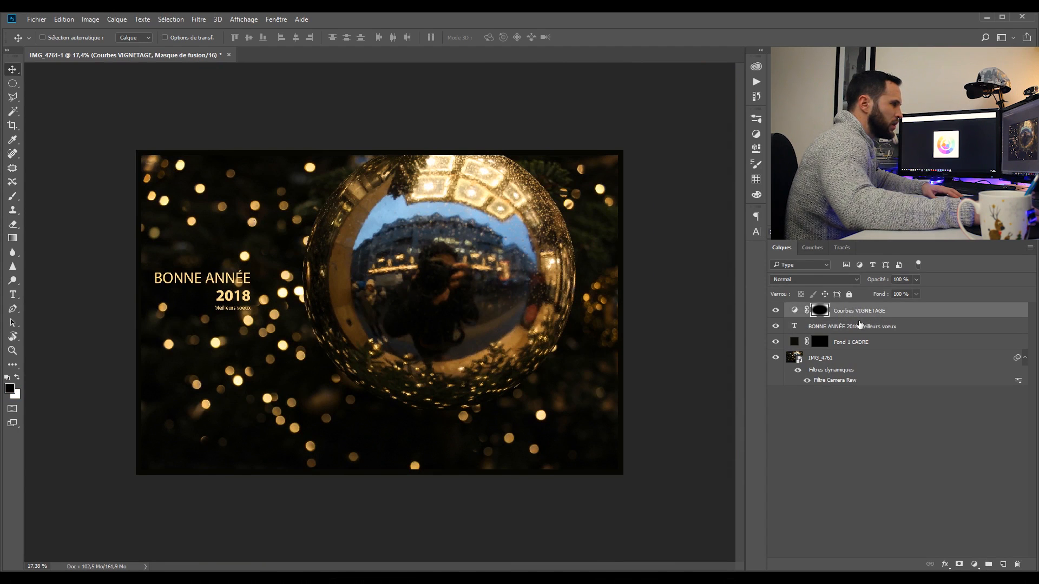
pyautogui.moveTo(861, 312); pyautogui.dragTo(870, 349)
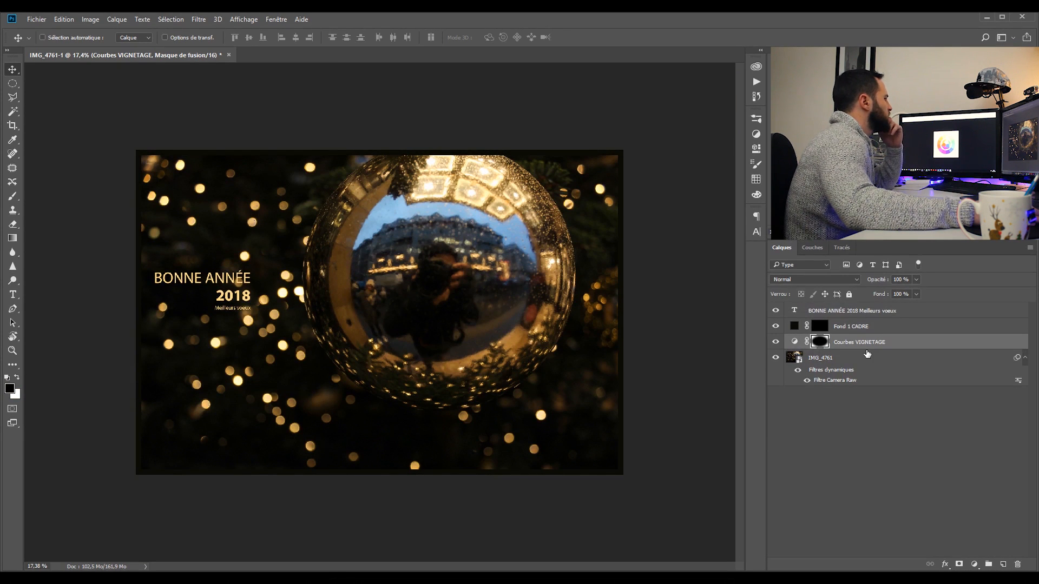
pyautogui.moveTo(851, 348); pyautogui.dragTo(843, 311)
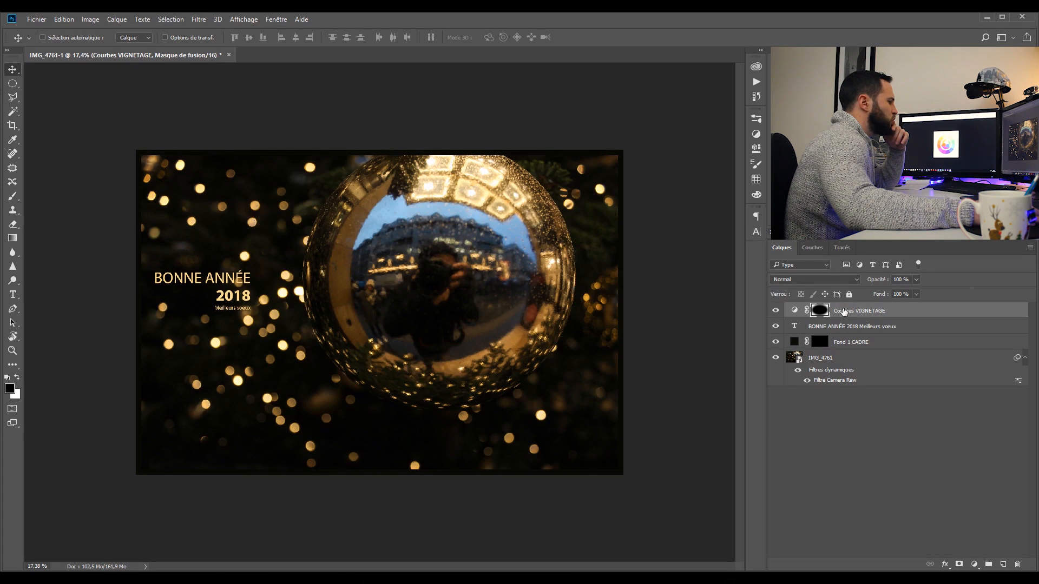
pyautogui.click(776, 311)
pyautogui.click(776, 311)
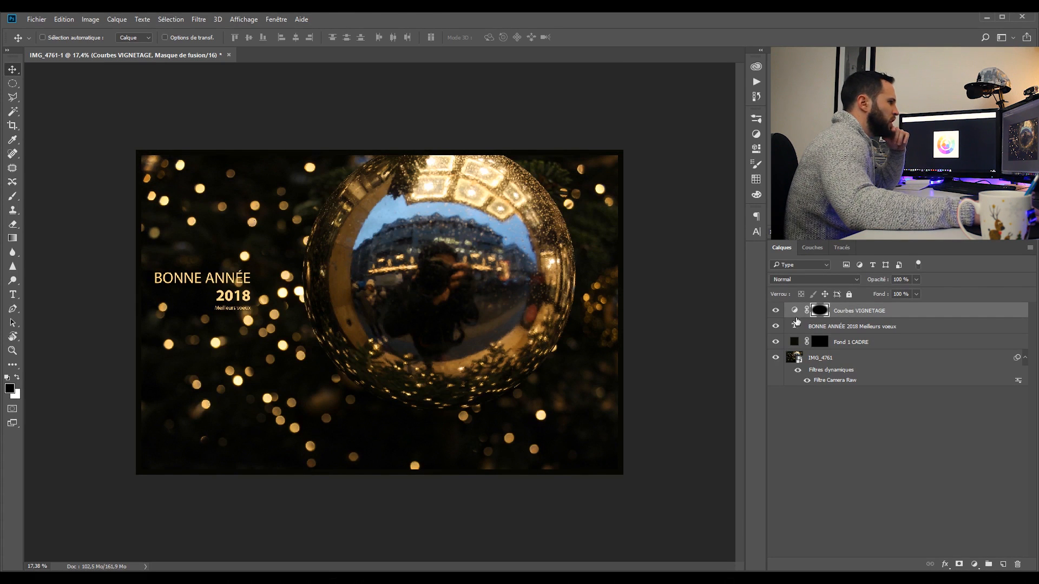
# Set the Fond 1 CADRE frame colour's brightness to 10% and reduce it by a few steps.
pyautogui.doubleClick(794, 342)
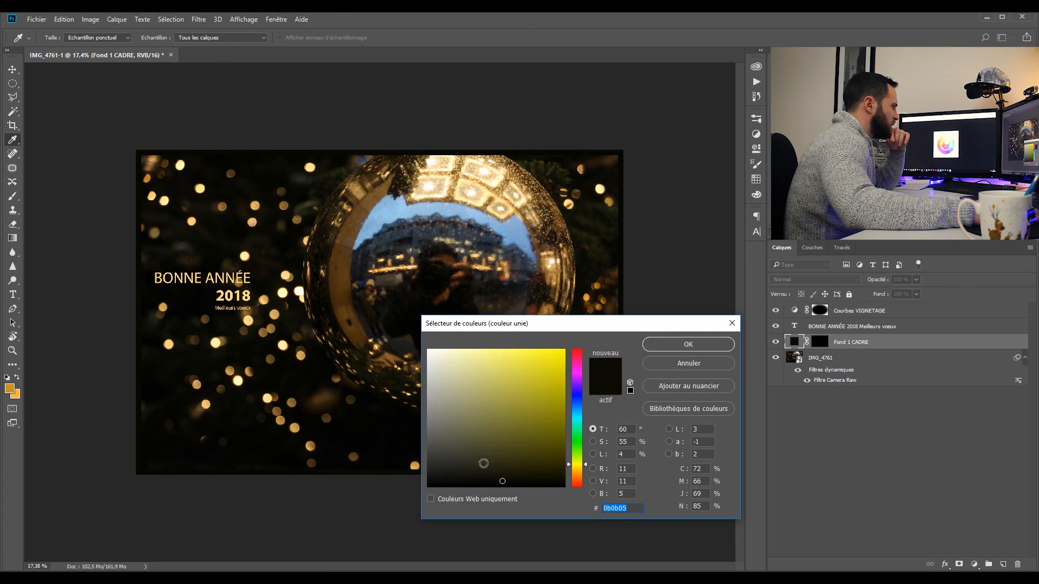
pyautogui.doubleClick(628, 453)
pyautogui.write('10')
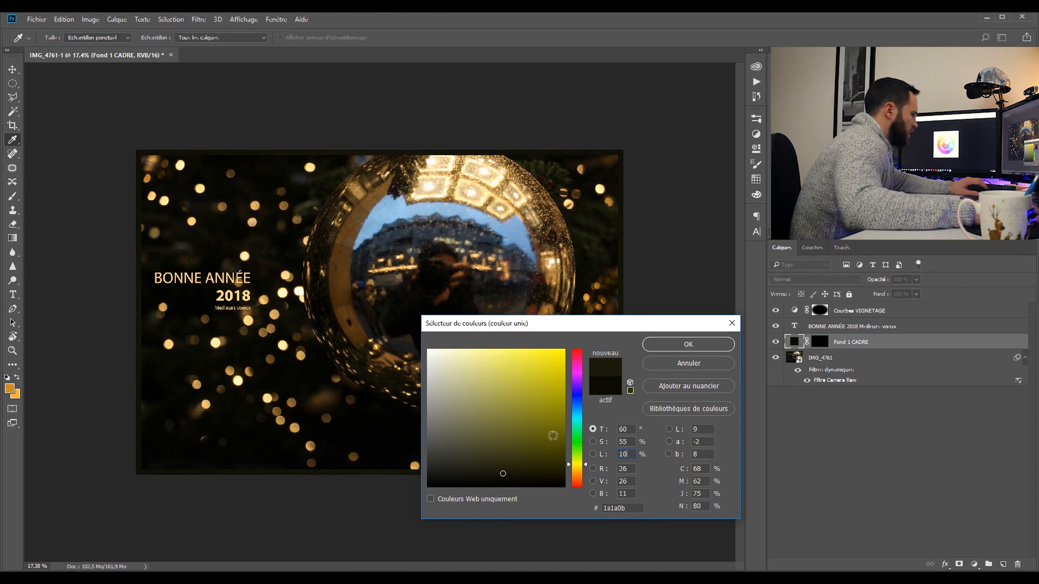
pyautogui.press('Down')
pyautogui.press('Down')
pyautogui.press('Down')
pyautogui.press('Down')
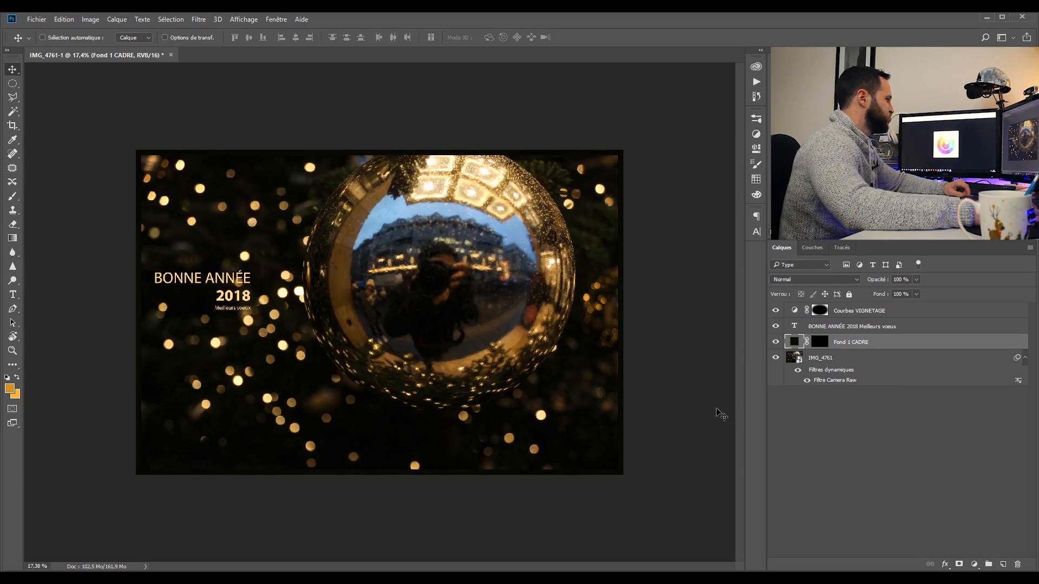
# Add a Selective Color adjustment layer with Cyan at 40% for the Reds and place it below the frame layer.
pyautogui.moveTo(890, 233); pyautogui.dragTo(909, 233)
pyautogui.moveTo(904, 145); pyautogui.dragTo(958, 140)
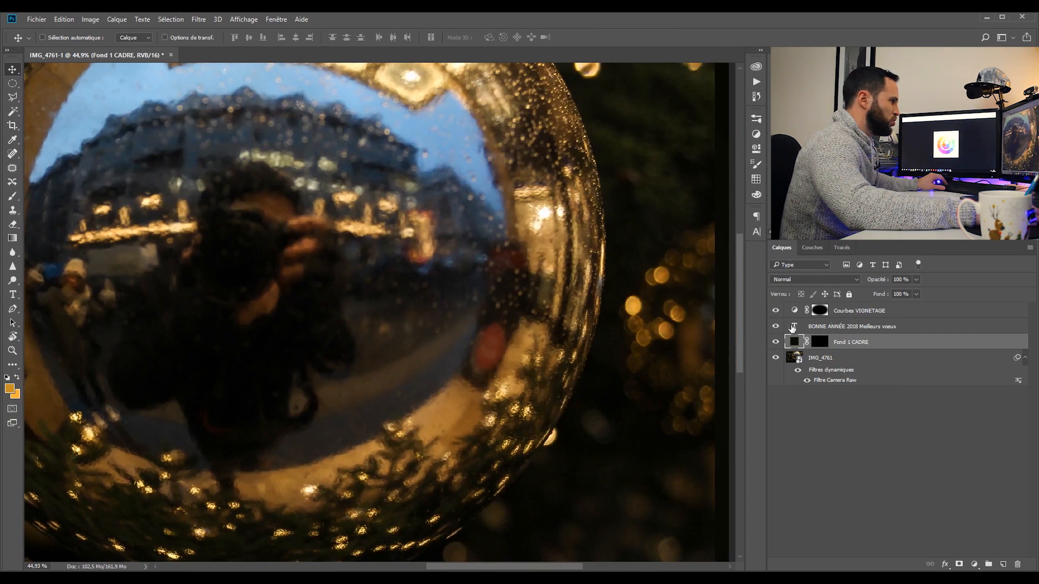
pyautogui.click(974, 564)
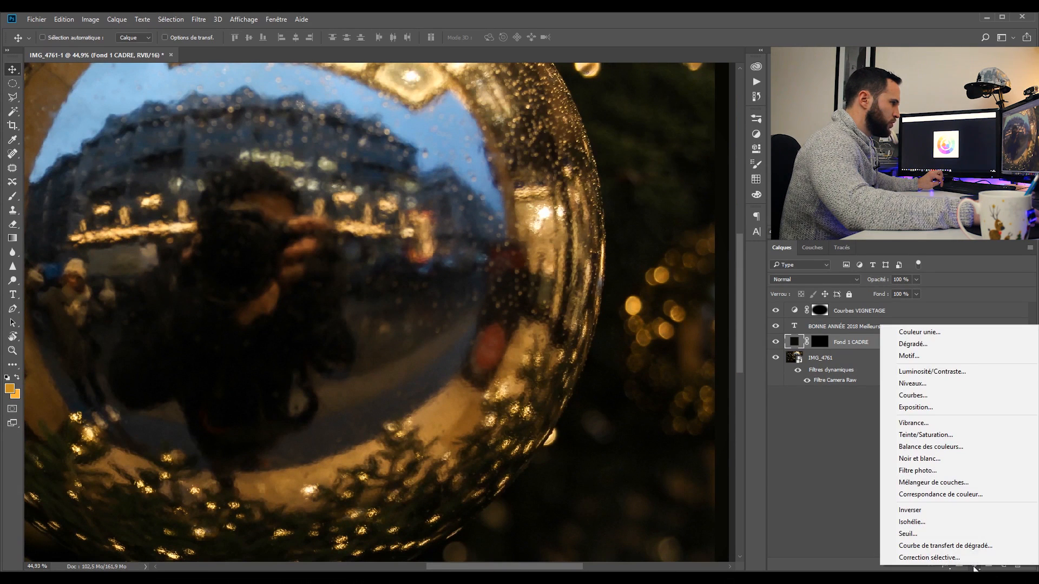
pyautogui.click(929, 557)
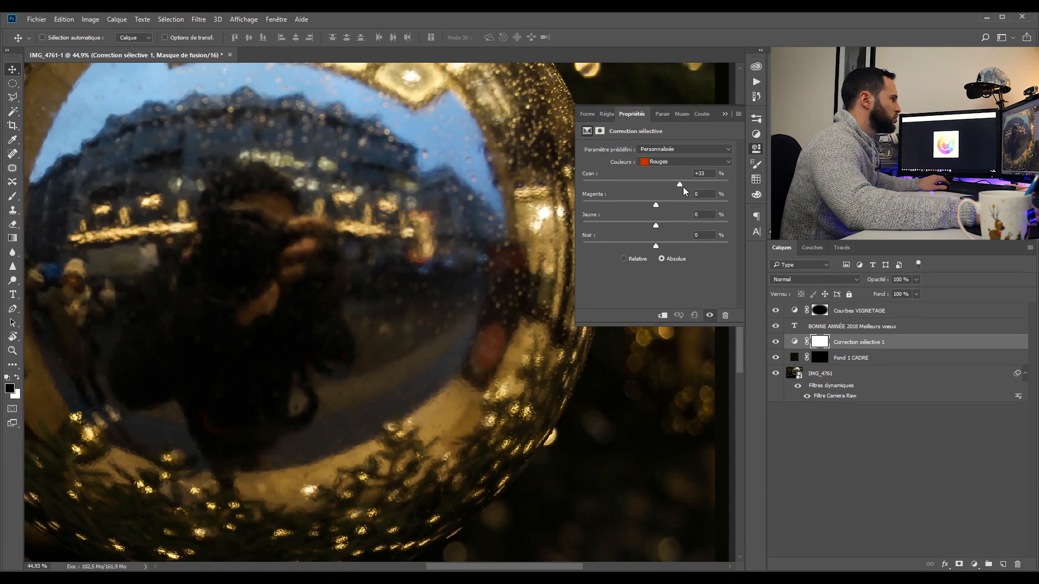
pyautogui.moveTo(694, 189); pyautogui.dragTo(682, 175)
pyautogui.write('40')
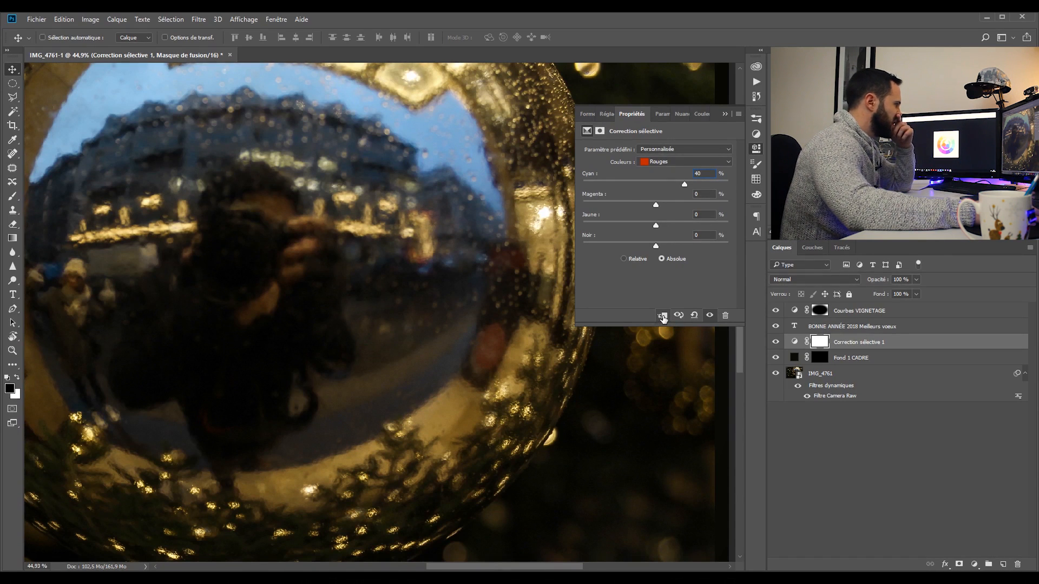
pyautogui.click(725, 113)
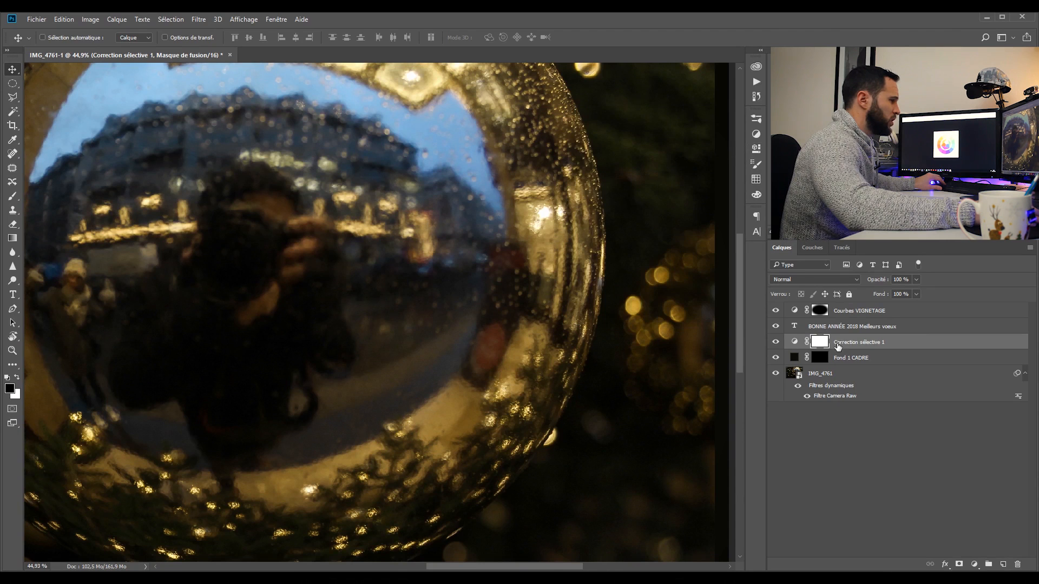
pyautogui.moveTo(848, 344); pyautogui.dragTo(853, 363)
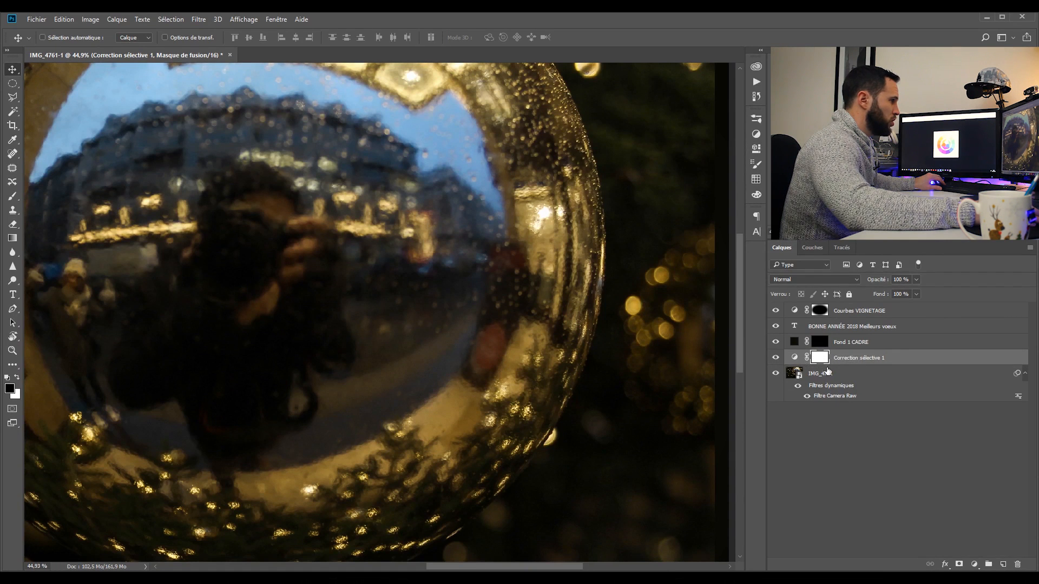
# Try clipping the Correction sélective 1 layer to the IMG_4761 photo and compare the image with and without it.
pyautogui.keyDown('alt'); pyautogui.click(795, 361); pyautogui.keyUp('alt')
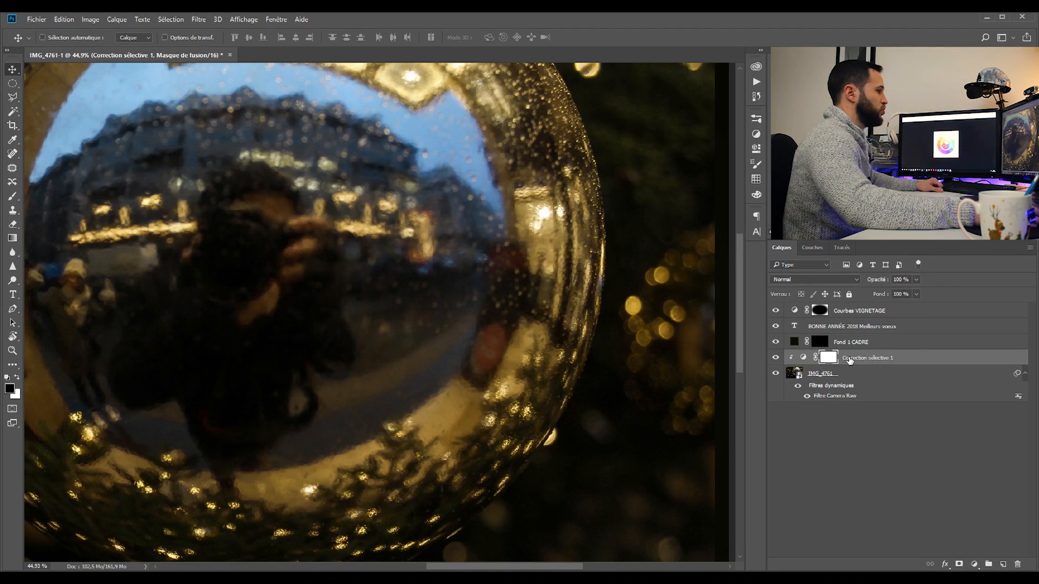
pyautogui.click(774, 359)
pyautogui.click(774, 360)
pyautogui.click(774, 359)
pyautogui.click(774, 360)
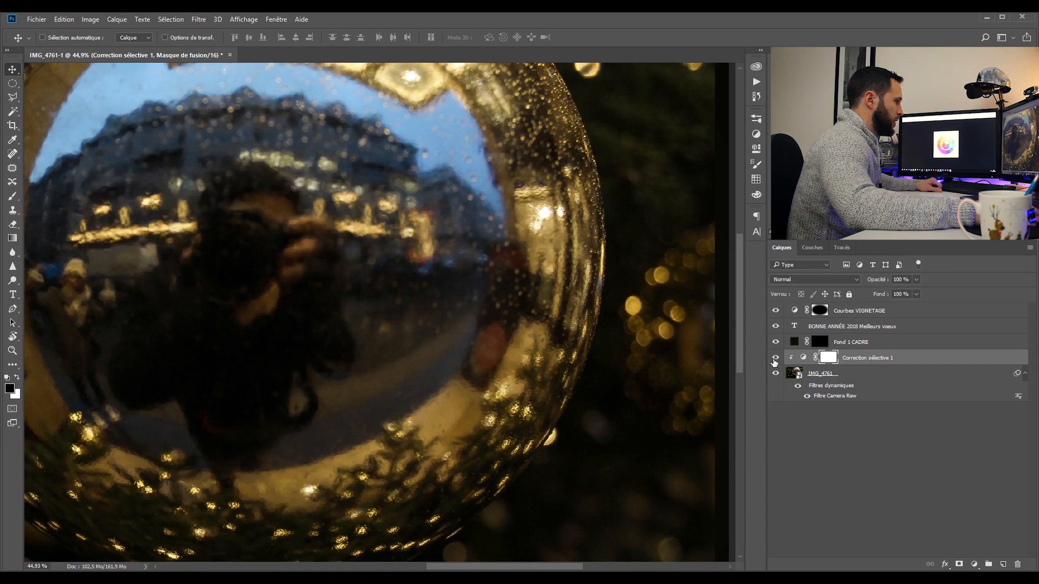
pyautogui.keyDown('alt'); pyautogui.click(803, 362); pyautogui.keyUp('alt')
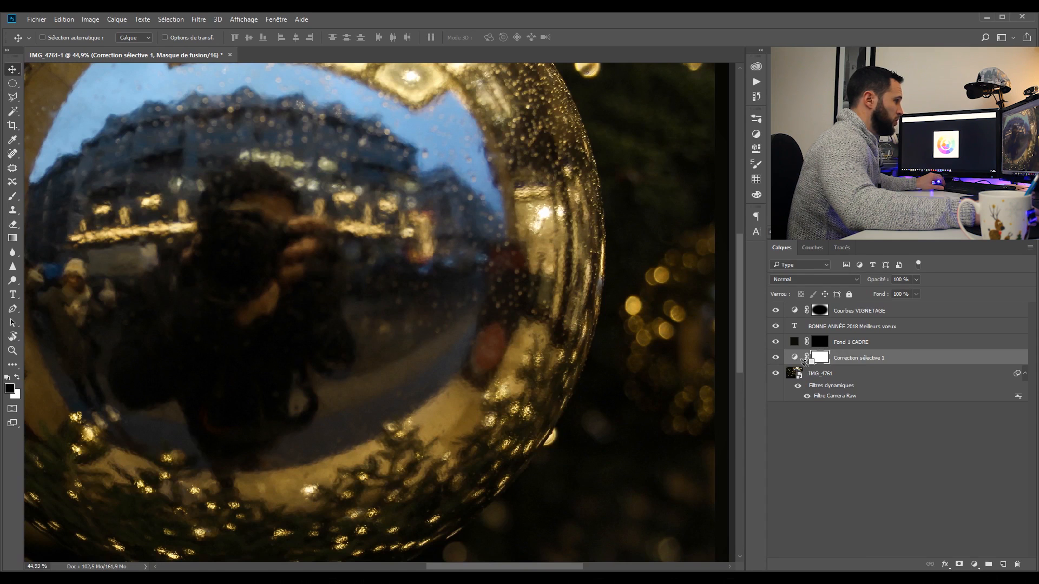
# Invert the Correction sélective 1 mask and paint it white over the red spot near the bauble's lower right edge.
pyautogui.hotkey('ctrl', '0')
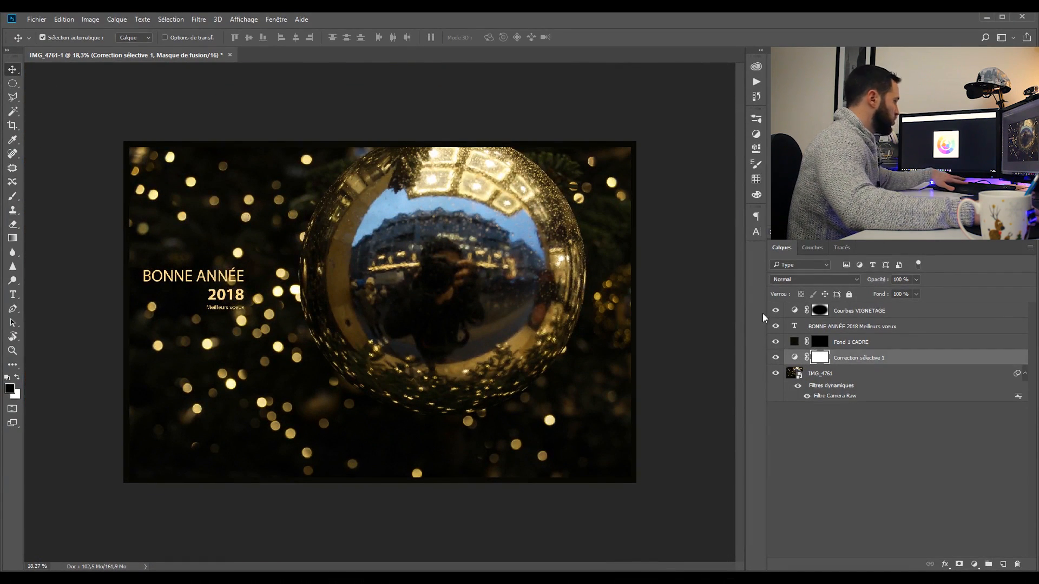
pyautogui.hotkey('ctrl', 'i')
pyautogui.scroll(5, 635, 324)
pyautogui.scroll(6, 635, 328)
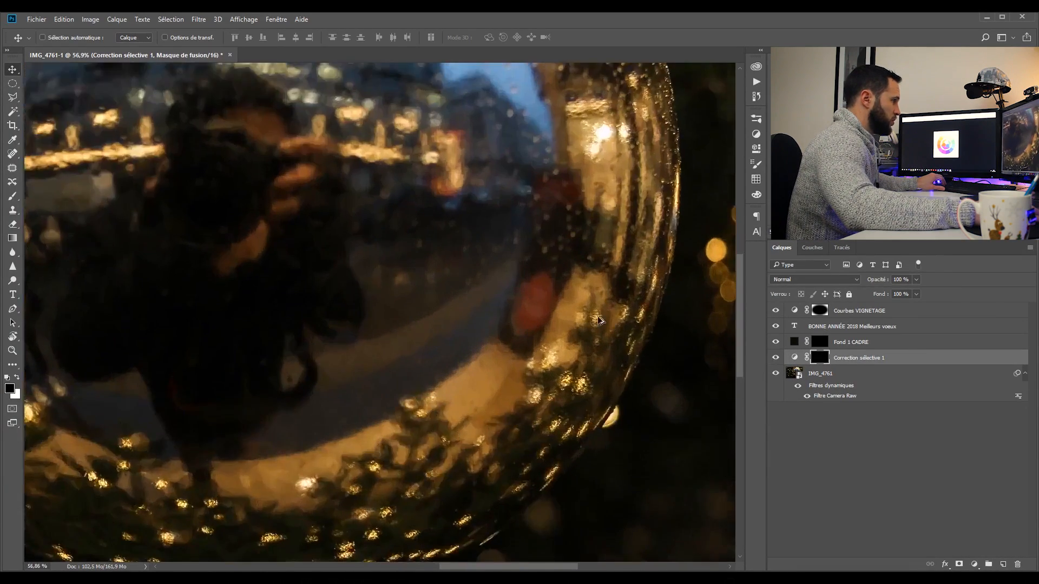
pyautogui.press('b')
pyautogui.moveTo(469, 290); pyautogui.dragTo(489, 299)
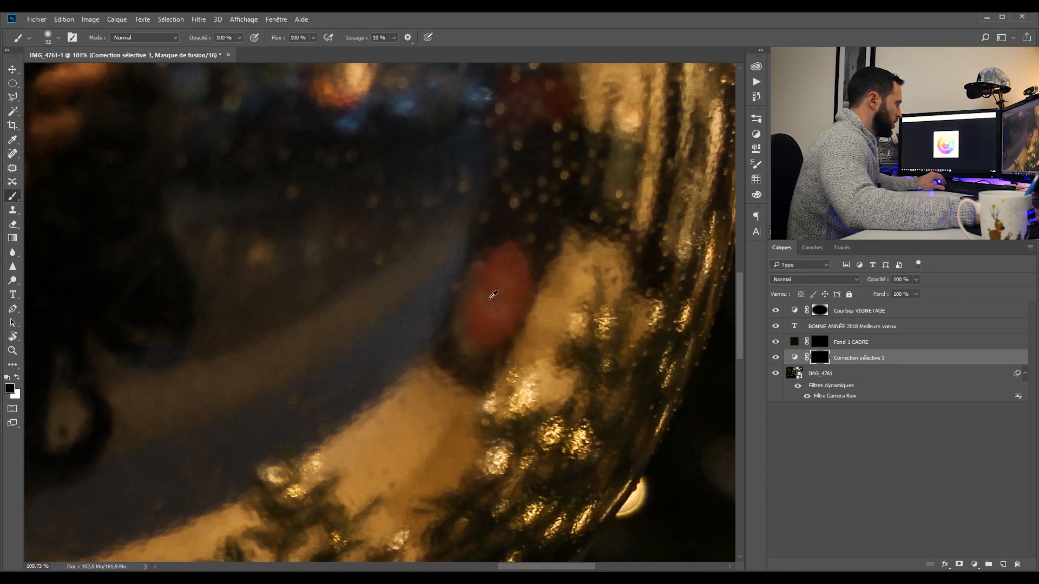
pyautogui.click(17, 378)
pyautogui.moveTo(589, 283)
pyautogui.mouseDown()
pyautogui.moveTo(480, 329)
pyautogui.moveTo(492, 291)
pyautogui.moveTo(494, 324)
pyautogui.moveTo(505, 305)
pyautogui.moveTo(513, 272)
pyautogui.moveTo(502, 264)
pyautogui.moveTo(513, 264)
pyautogui.moveTo(510, 304)
pyautogui.moveTo(482, 326)
pyautogui.moveTo(488, 285)
pyautogui.moveTo(485, 325)
pyautogui.moveTo(510, 294)
pyautogui.moveTo(506, 263)
pyautogui.moveTo(489, 290)
pyautogui.mouseUp()
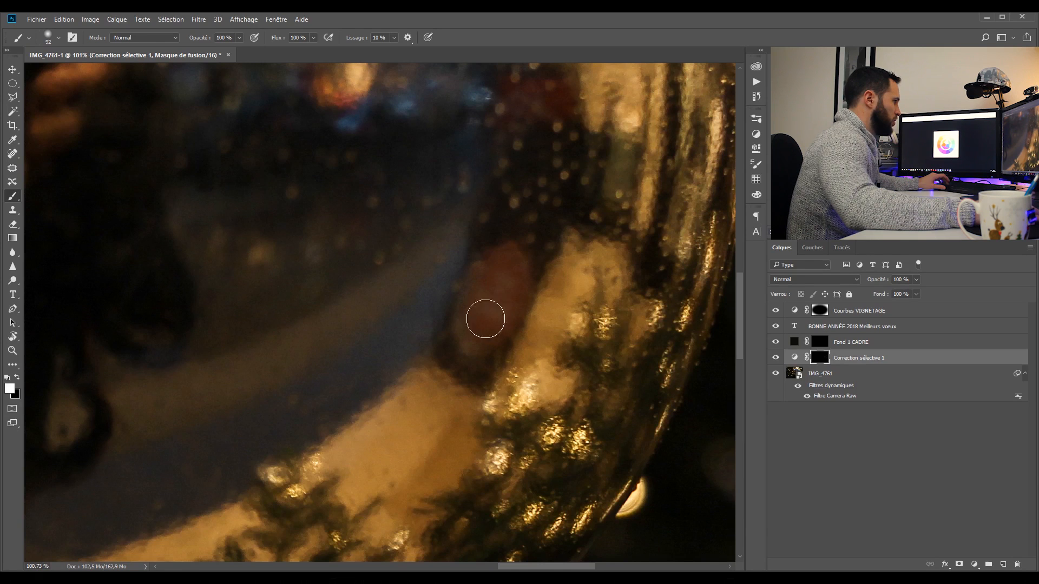
# Paint the colour correction onto the reddish light beside the reflected buildings in the bauble with a 50 px brush.
pyautogui.press('space')
pyautogui.moveTo(533, 187); pyautogui.dragTo(487, 369)
pyautogui.moveTo(466, 296)
pyautogui.mouseDown()
pyautogui.moveTo(466, 274)
pyautogui.moveTo(515, 272)
pyautogui.moveTo(523, 291)
pyautogui.moveTo(492, 270)
pyautogui.moveTo(452, 301)
pyautogui.mouseUp()
pyautogui.moveTo(286, 277)
pyautogui.mouseDown()
pyautogui.moveTo(274, 276)
pyautogui.moveTo(342, 274)
pyautogui.moveTo(271, 281)
pyautogui.moveTo(336, 293)
pyautogui.moveTo(301, 293)
pyautogui.moveTo(310, 109)
pyautogui.moveTo(298, 416)
pyautogui.moveTo(274, 158)
pyautogui.mouseUp()
pyautogui.moveTo(300, 329); pyautogui.dragTo(265, 327)
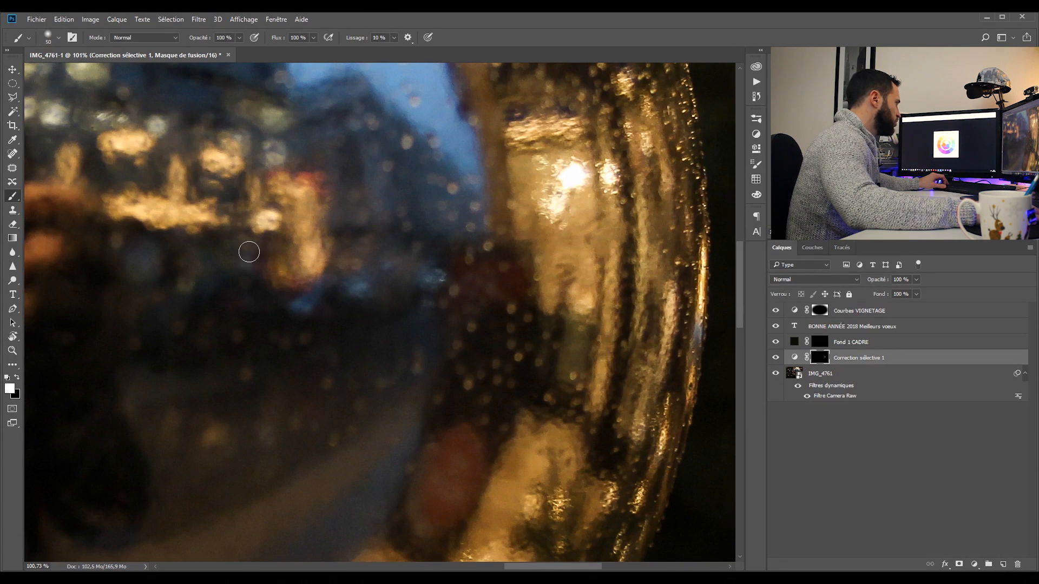
pyautogui.click(59, 37)
pyautogui.moveTo(79, 96); pyautogui.dragTo(44, 96)
pyautogui.moveTo(319, 199)
pyautogui.mouseDown()
pyautogui.moveTo(318, 179)
pyautogui.moveTo(273, 178)
pyautogui.mouseUp()
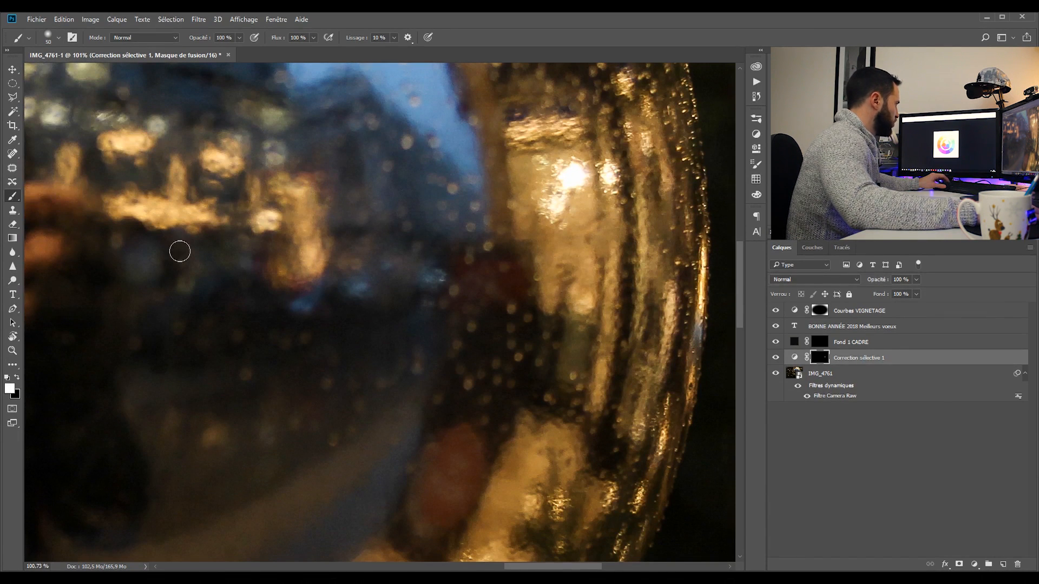
pyautogui.press('x')
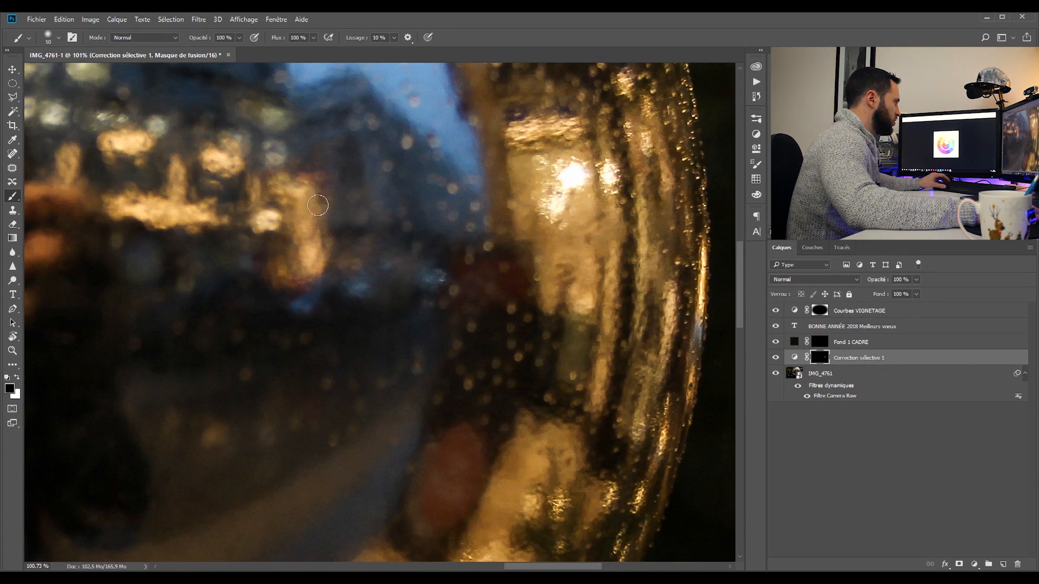
pyautogui.press('x')
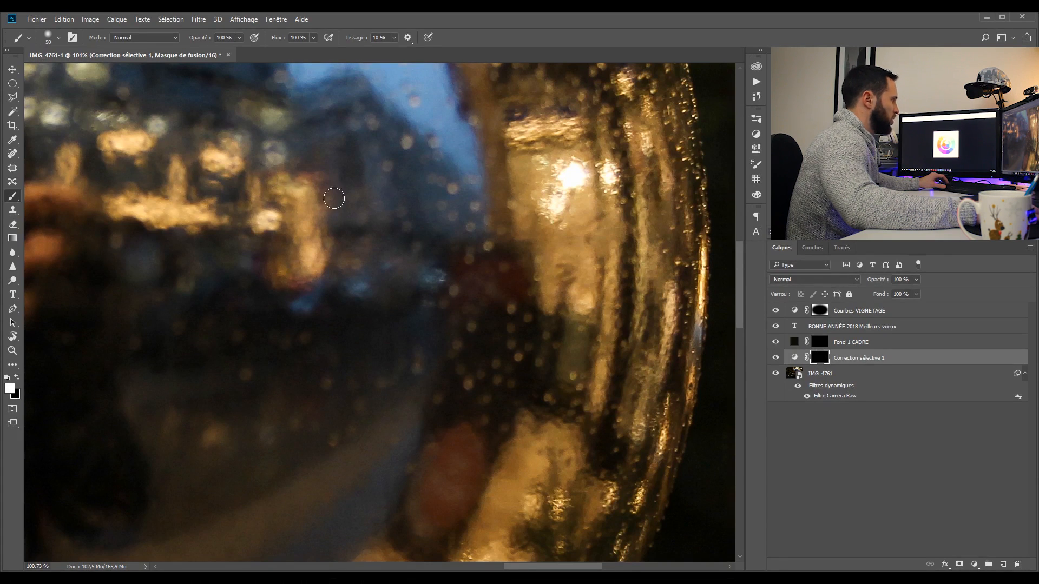
# Compare the whole card with and without the selective colour correction.
pyautogui.hotkey('ctrl', '0')
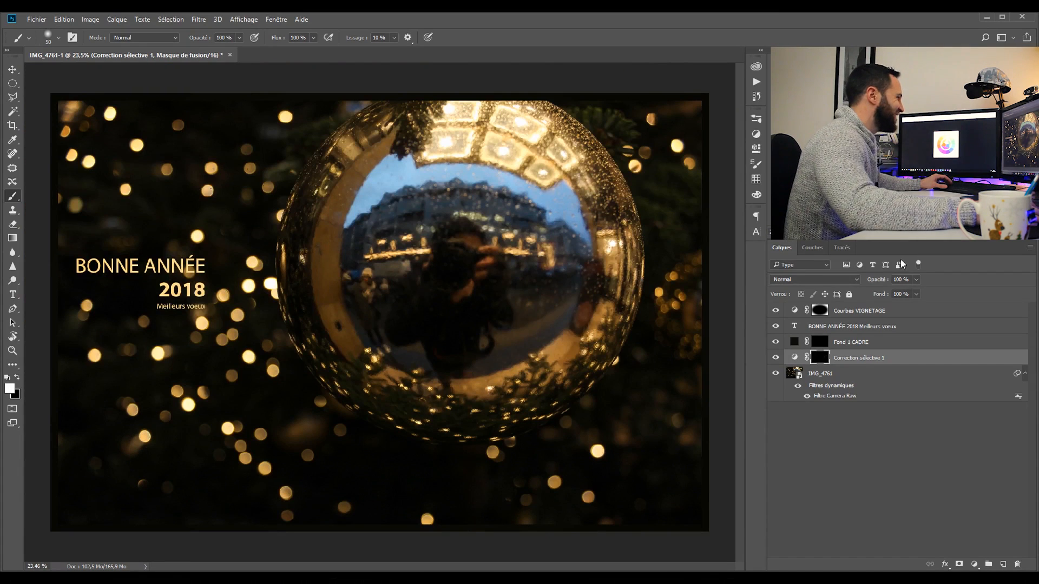
pyautogui.click(777, 357)
pyautogui.click(777, 357)
pyautogui.click(777, 357)
pyautogui.click(777, 358)
# Try a Vibrance adjustment layer clipped to Correction sélective 1, with its saturation slightly reduced.
pyautogui.click(974, 564)
pyautogui.click(932, 420)
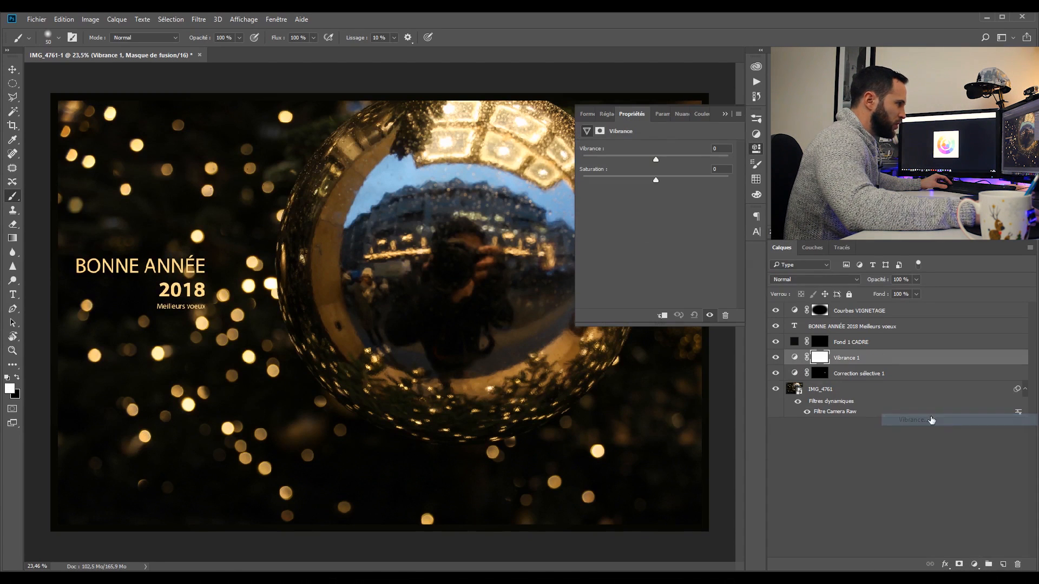
pyautogui.click(662, 317)
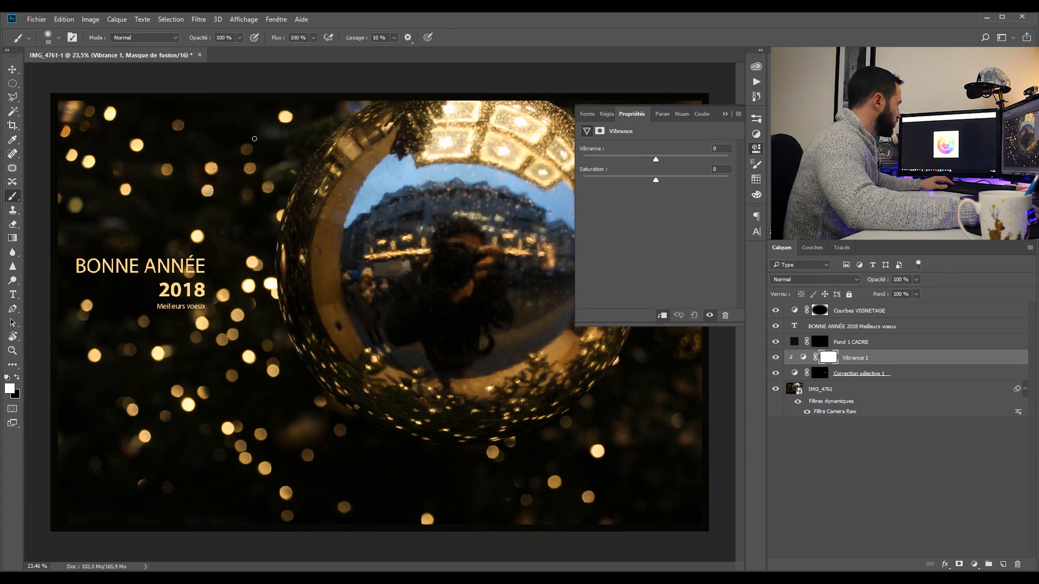
pyautogui.click(12, 70)
pyautogui.press('f')
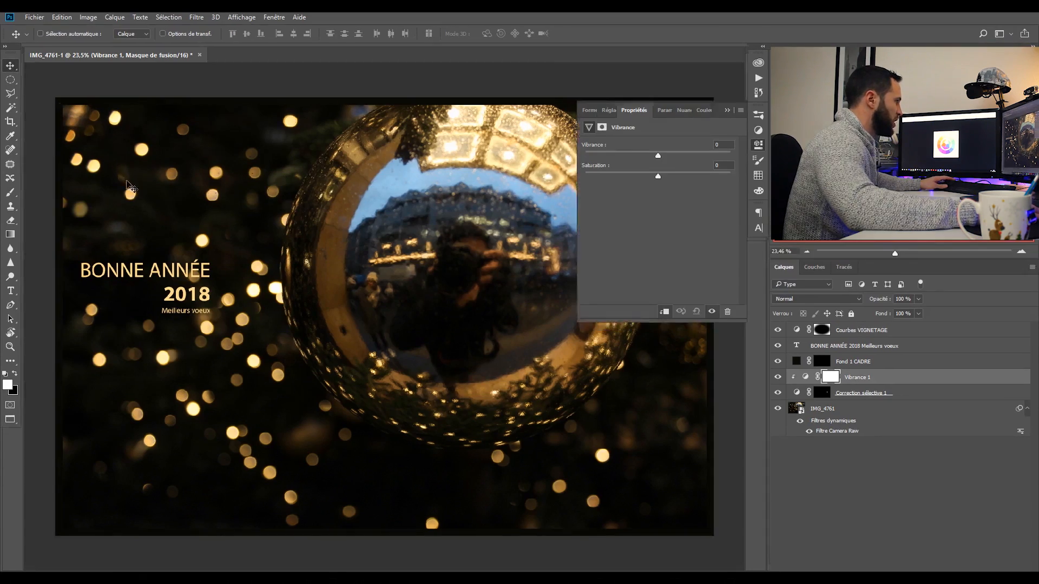
pyautogui.moveTo(463, 270); pyautogui.dragTo(382, 288)
pyautogui.scroll(3, 493, 351)
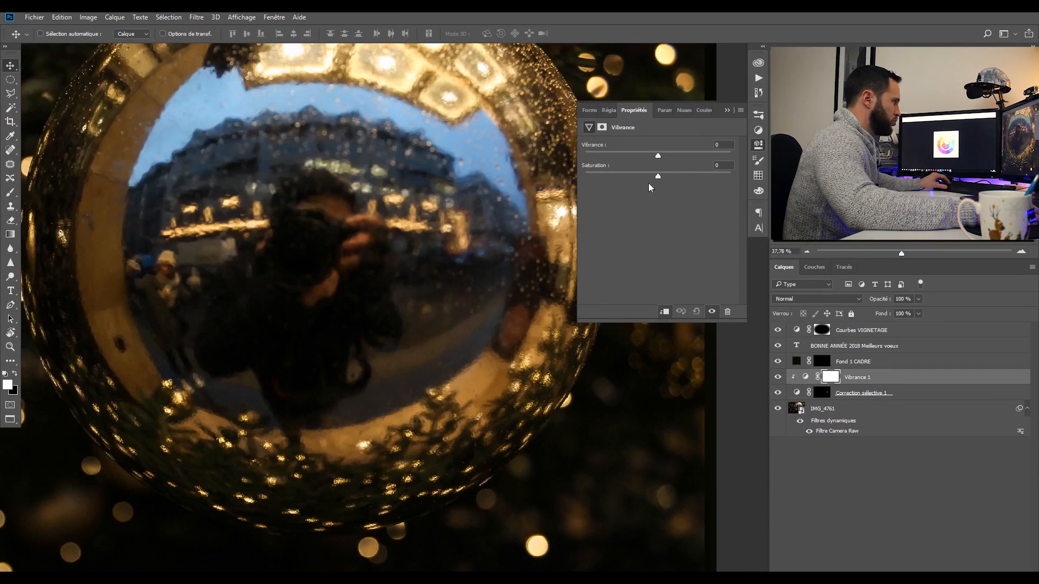
pyautogui.moveTo(657, 179); pyautogui.dragTo(642, 182)
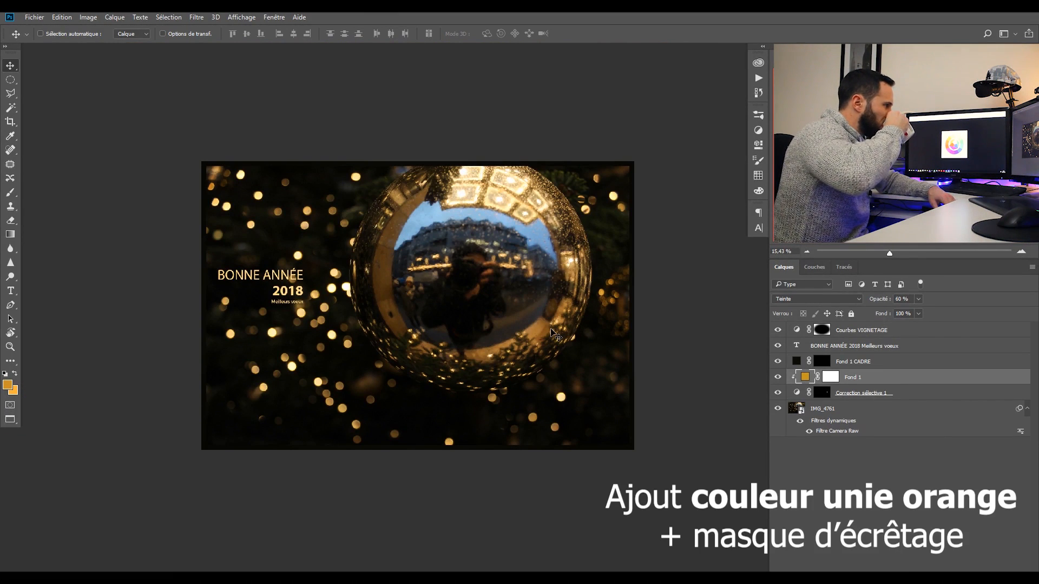
# Duplicate the BONNE ANNÉE 2018 Meilleurs voeux text layer and rename the copy as BONNE ANNÉE 2018.
pyautogui.click(843, 345)
pyautogui.hotkey('ctrl', 'j')
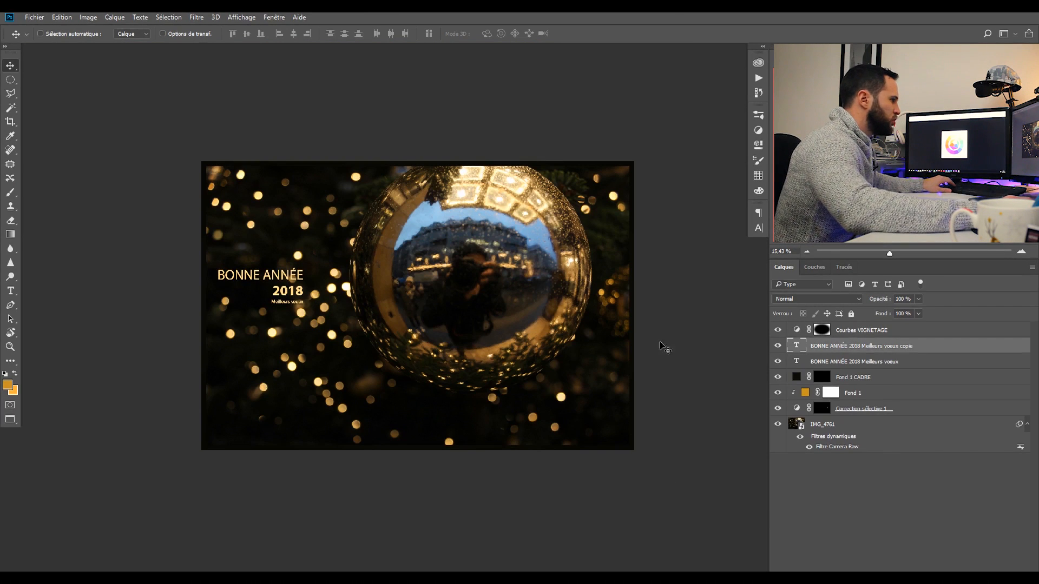
pyautogui.doubleClick(901, 346)
pyautogui.click(914, 346)
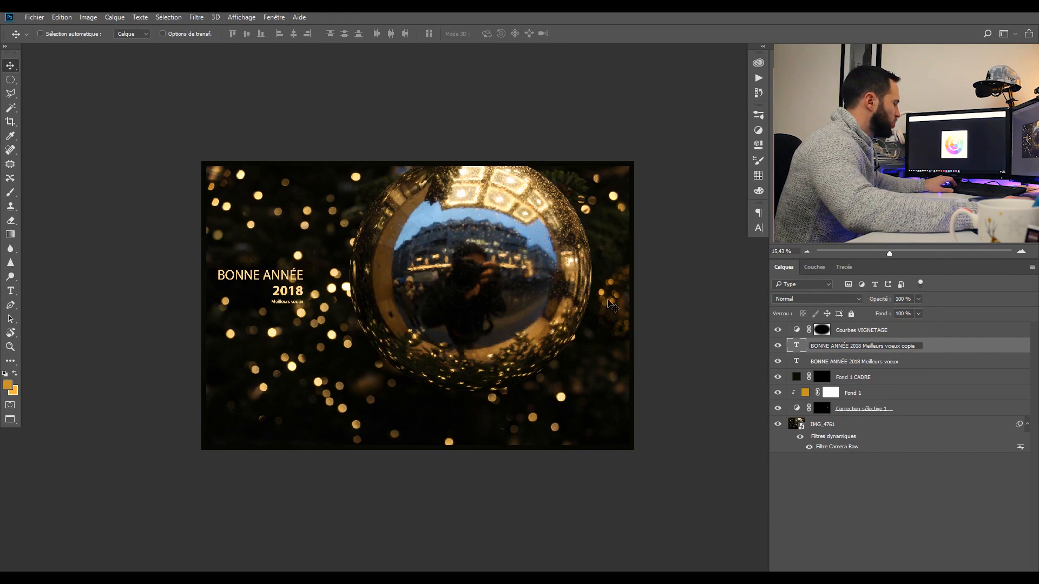
pyautogui.press('BackSpace')
pyautogui.press('BackSpace')
pyautogui.press('BackSpace')
pyautogui.press('BackSpace')
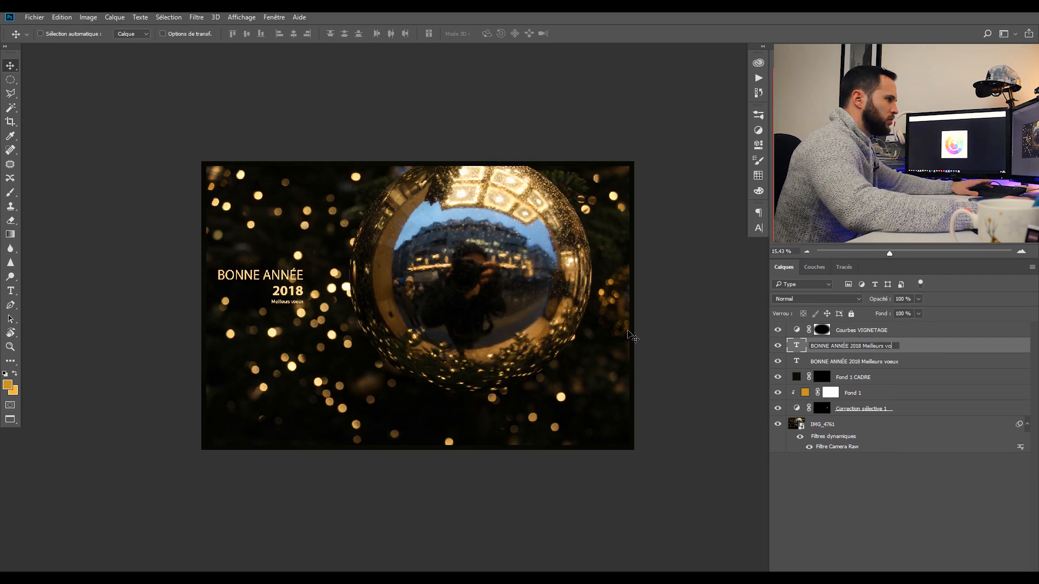
pyautogui.press('Return')
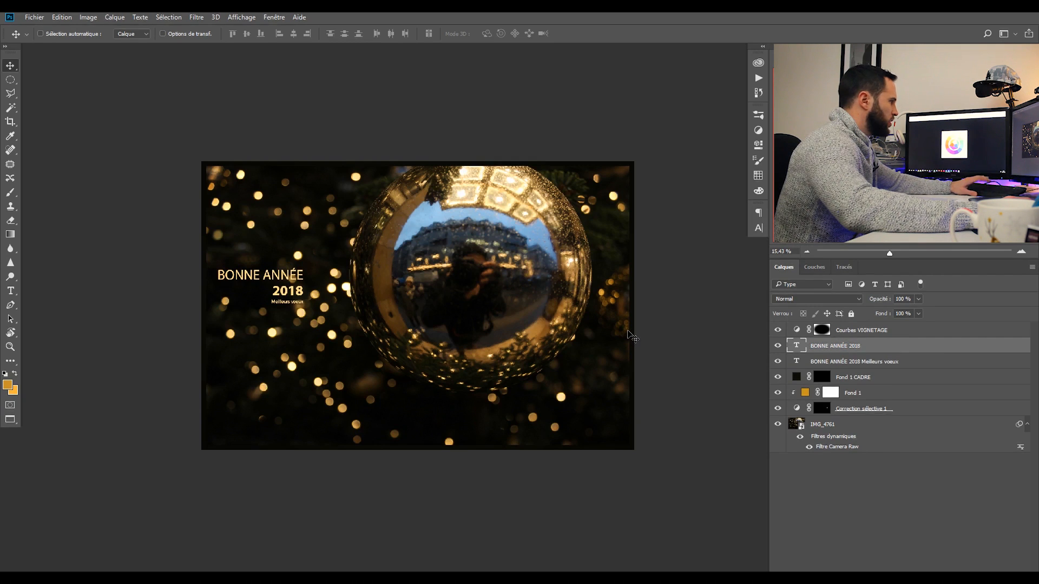
pyautogui.press('t')
pyautogui.click(284, 305)
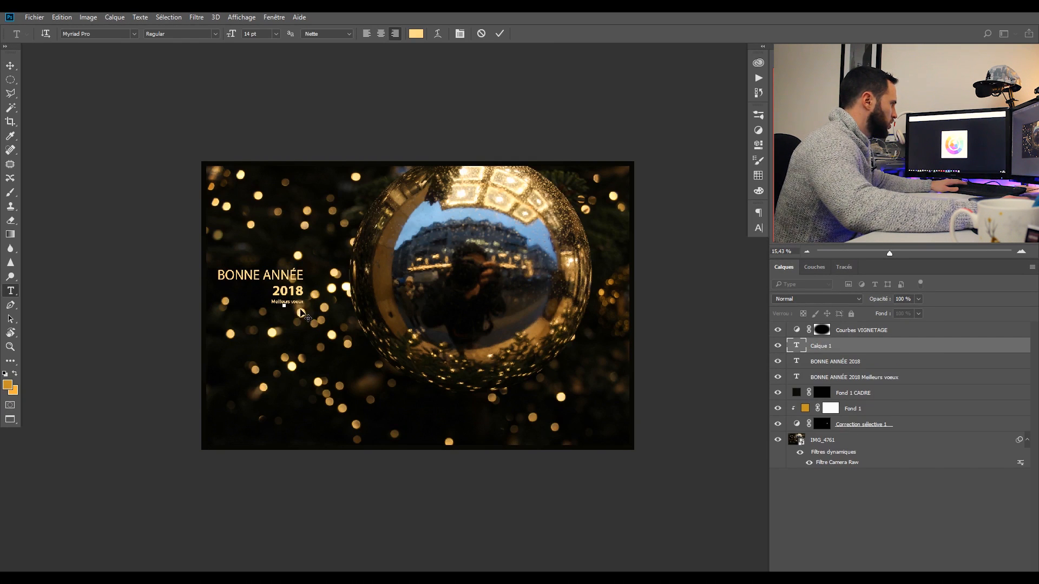
pyautogui.click(10, 65)
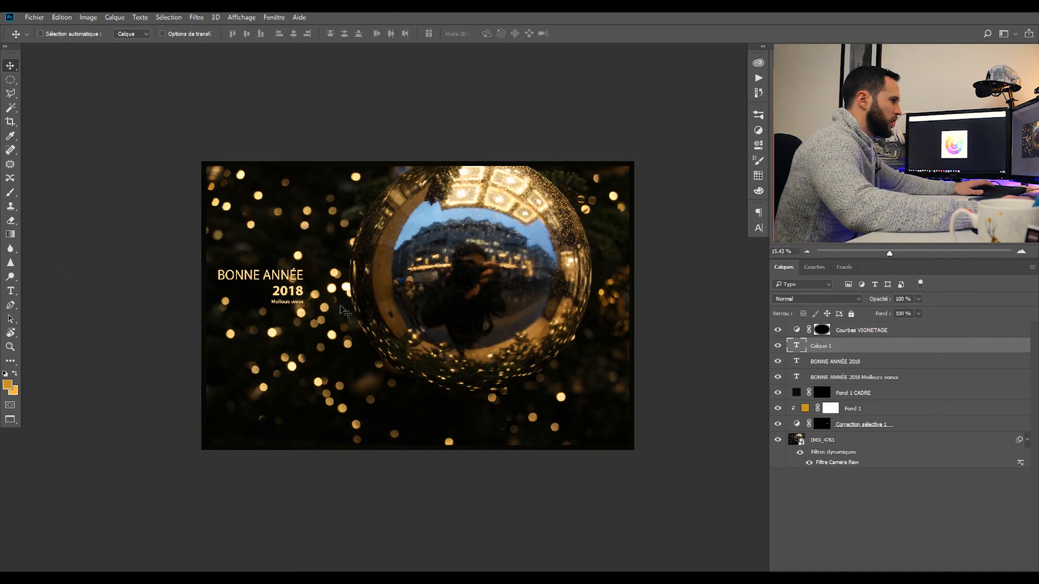
pyautogui.press('Delete')
# Hide the original greeting text layer and delete the Meilleurs voeux line from the BONNE ANNÉE 2018 copy.
pyautogui.scroll(5, 270, 316)
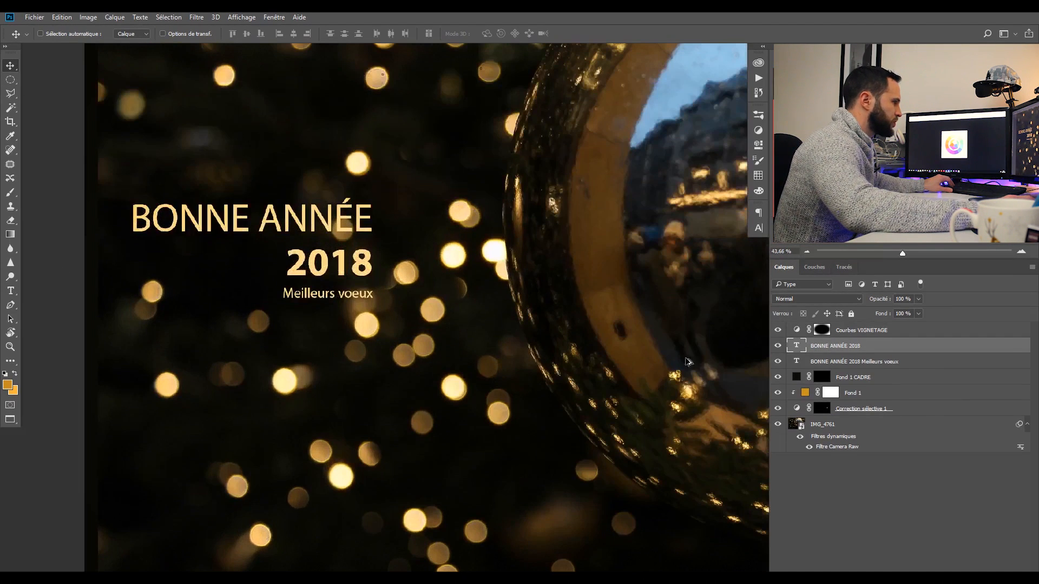
pyautogui.click(812, 366)
pyautogui.click(779, 362)
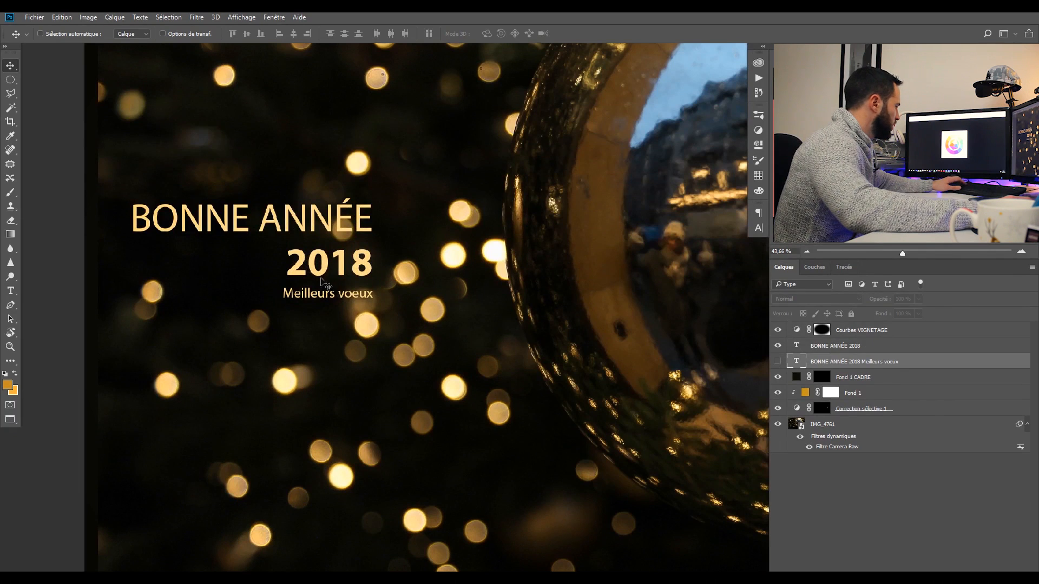
pyautogui.press('t')
pyautogui.click(307, 293)
pyautogui.moveTo(367, 293); pyautogui.dragTo(260, 292)
pyautogui.press('BackSpace')
pyautogui.click(10, 66)
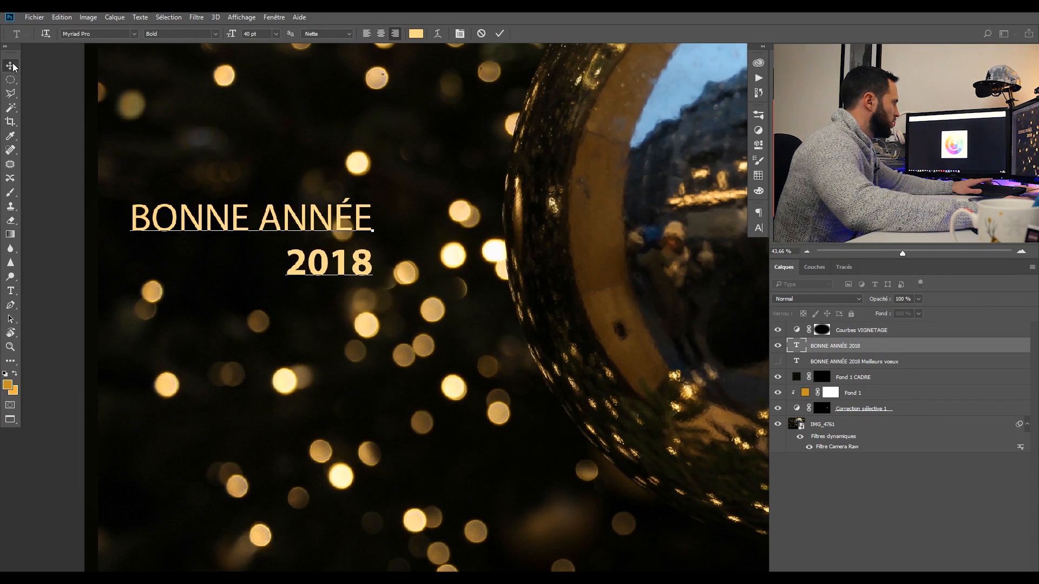
# Compare the card with and without the Meilleurs voeux line, in the overall view and at 50% zoom.
pyautogui.moveTo(903, 254); pyautogui.dragTo(885, 253)
pyautogui.moveTo(534, 318); pyautogui.dragTo(484, 325)
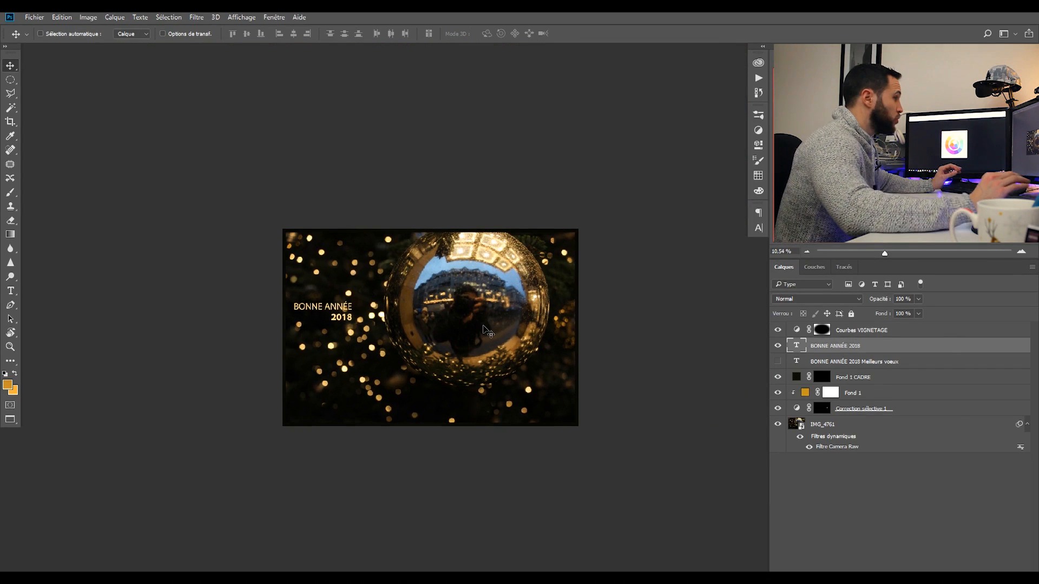
pyautogui.click(777, 361)
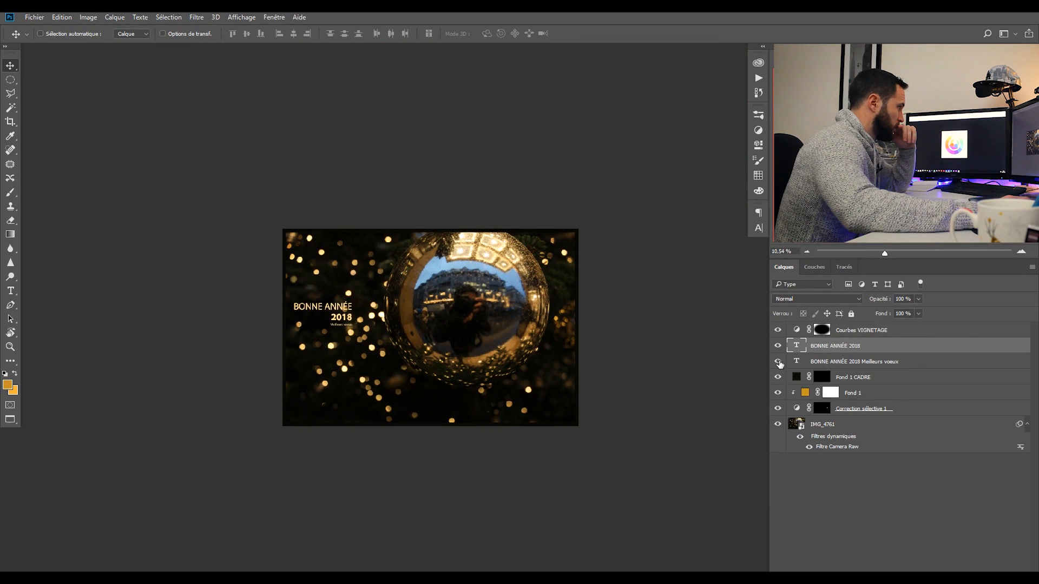
pyautogui.click(778, 362)
pyautogui.click(778, 361)
pyautogui.click(779, 362)
pyautogui.click(779, 361)
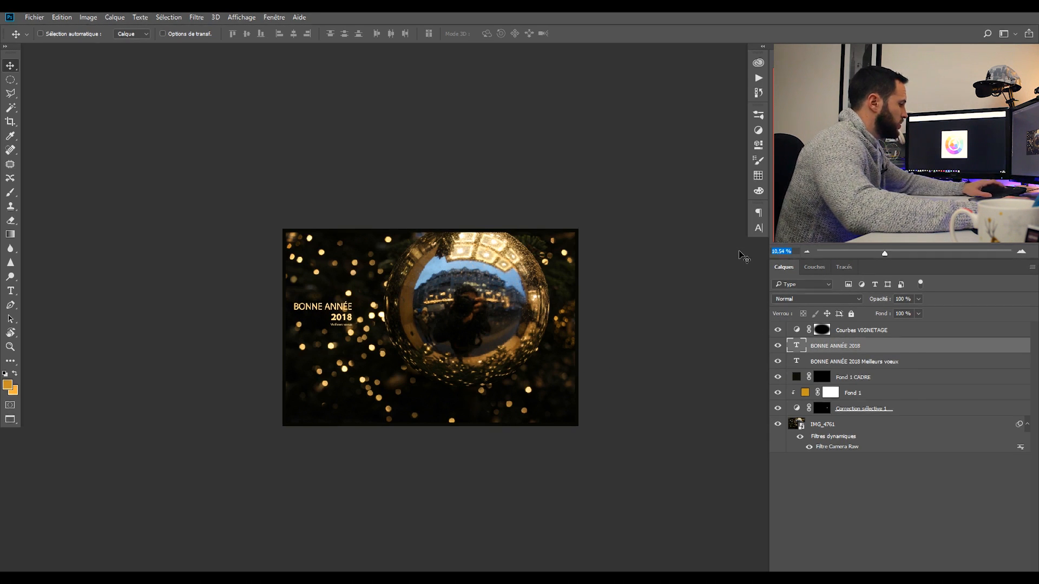
pyautogui.write('50')
pyautogui.press('Return')
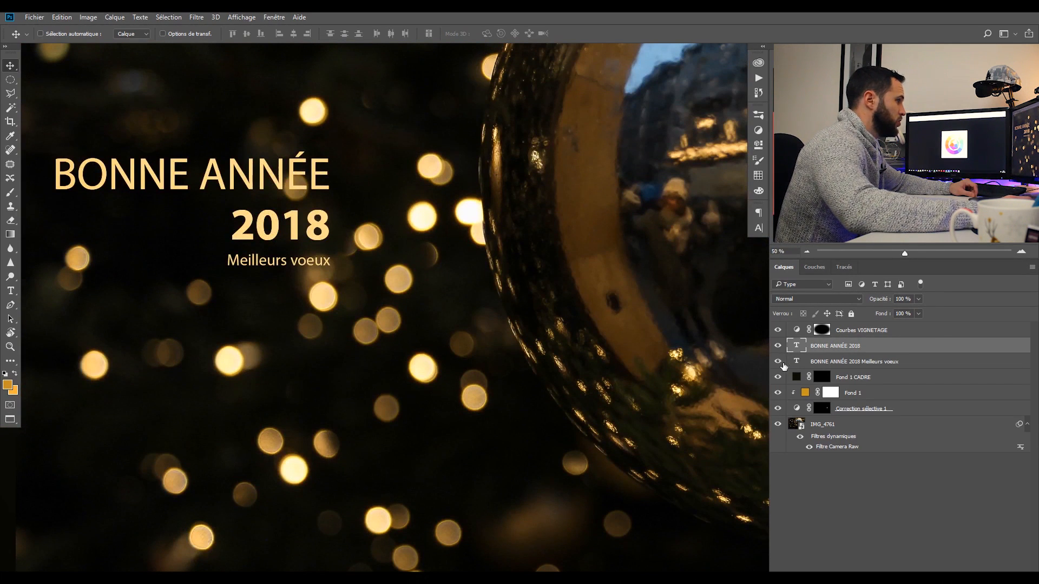
# Check the card's pixel dimensions and resolution in the image size settings without changing them.
pyautogui.moveTo(906, 254)
pyautogui.mouseDown()
pyautogui.moveTo(871, 254)
pyautogui.moveTo(886, 254)
pyautogui.mouseUp()
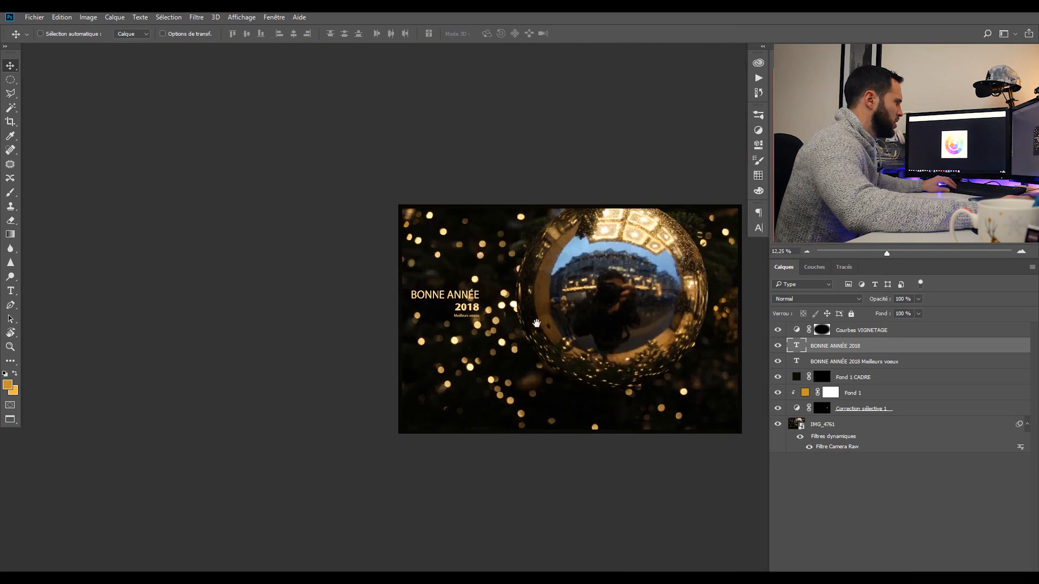
pyautogui.moveTo(579, 342); pyautogui.dragTo(514, 339)
pyautogui.scroll(1, 514, 339)
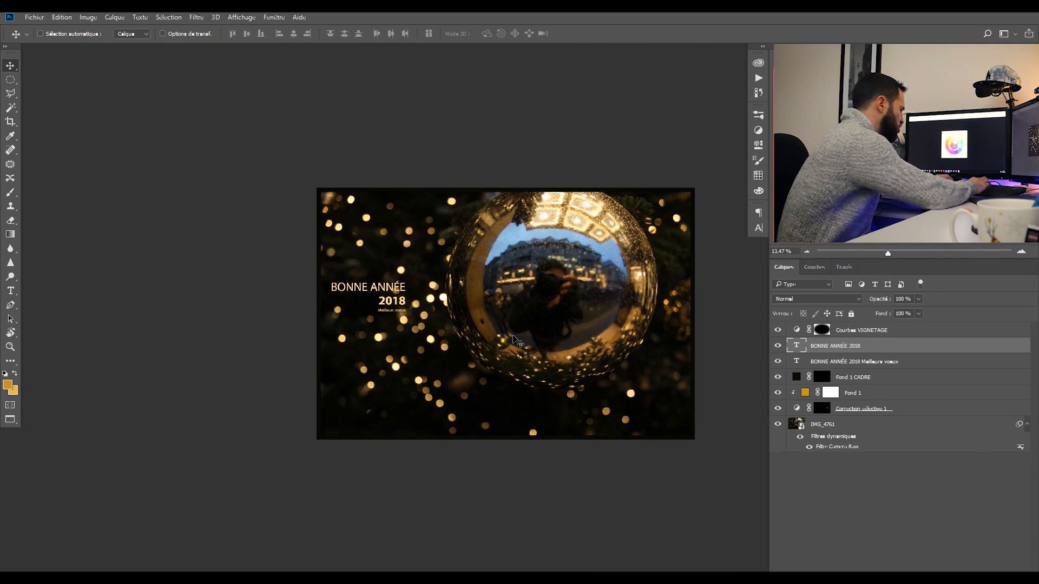
pyautogui.hotkey('ctrl', 'alt', 'i')
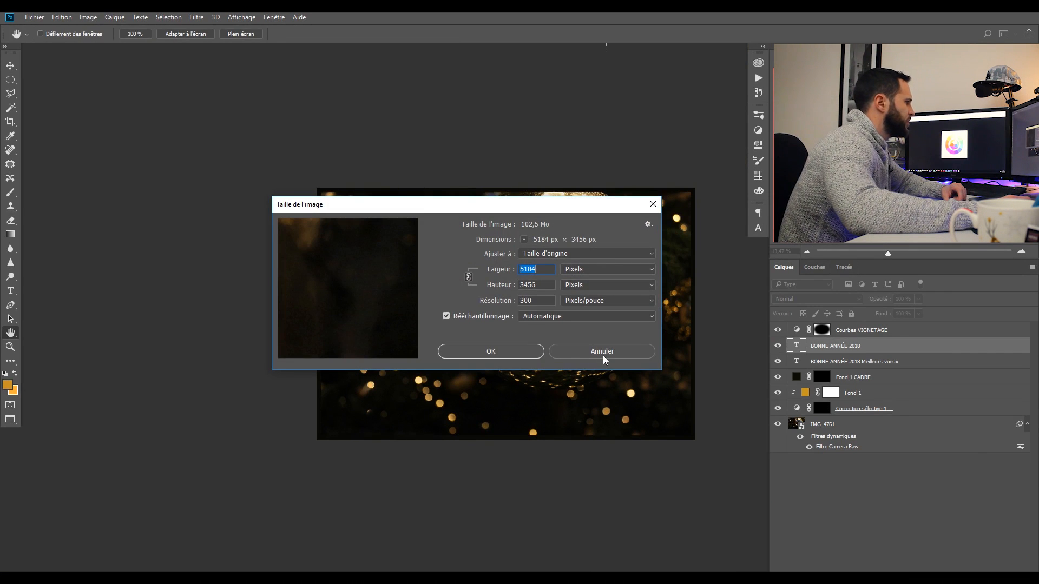
pyautogui.click(596, 356)
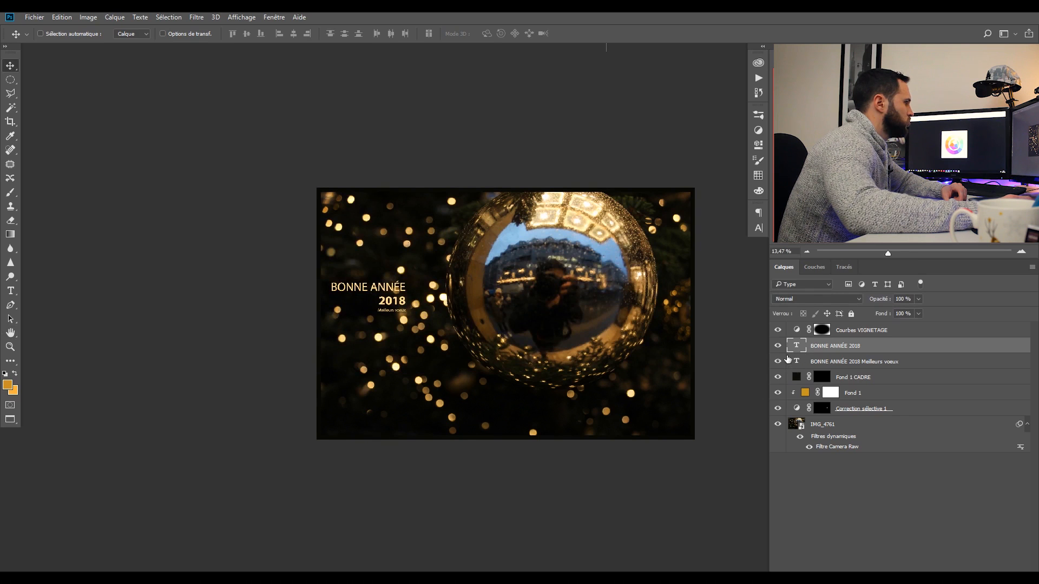
# Hide the BONNE ANNÉE 2018 Meilleurs voeux text layer, leaving only the shorter greeting displayed on the card.
pyautogui.click(779, 346)
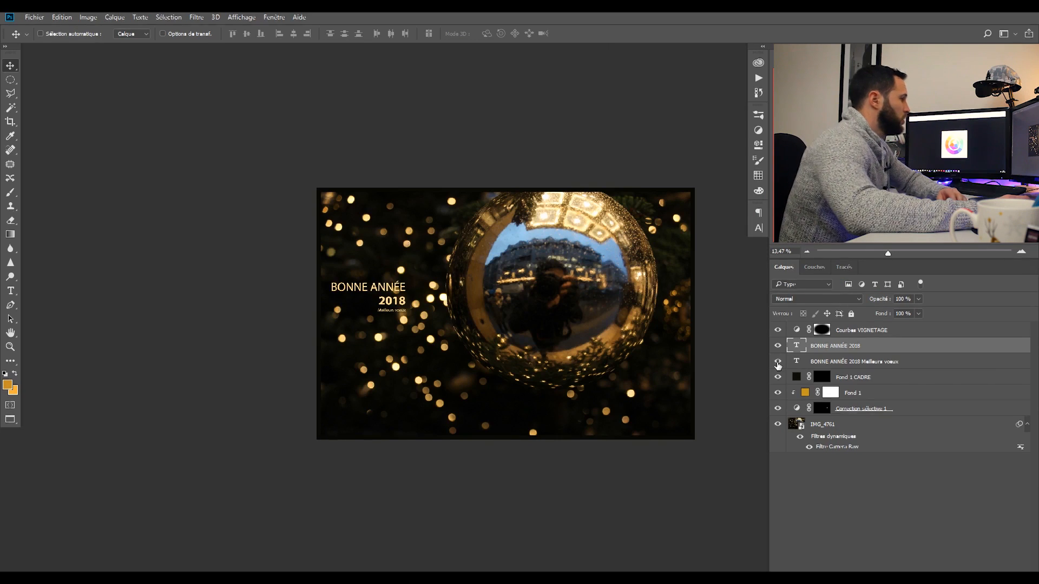
pyautogui.moveTo(532, 315); pyautogui.dragTo(453, 299)
pyautogui.scroll(-3, 497, 311)
pyautogui.scroll(4, 497, 317)
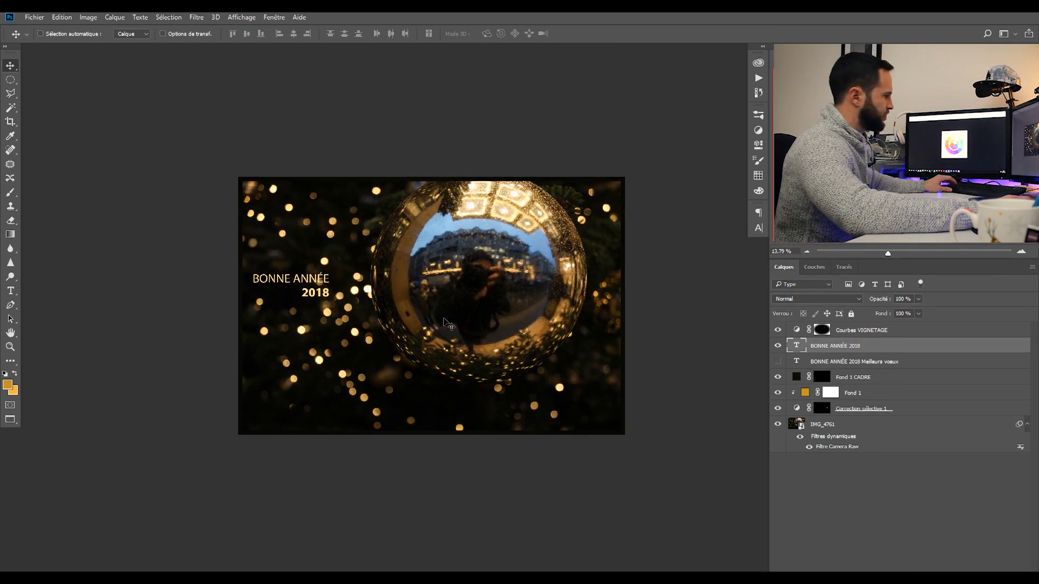
pyautogui.moveTo(494, 314); pyautogui.dragTo(515, 322)
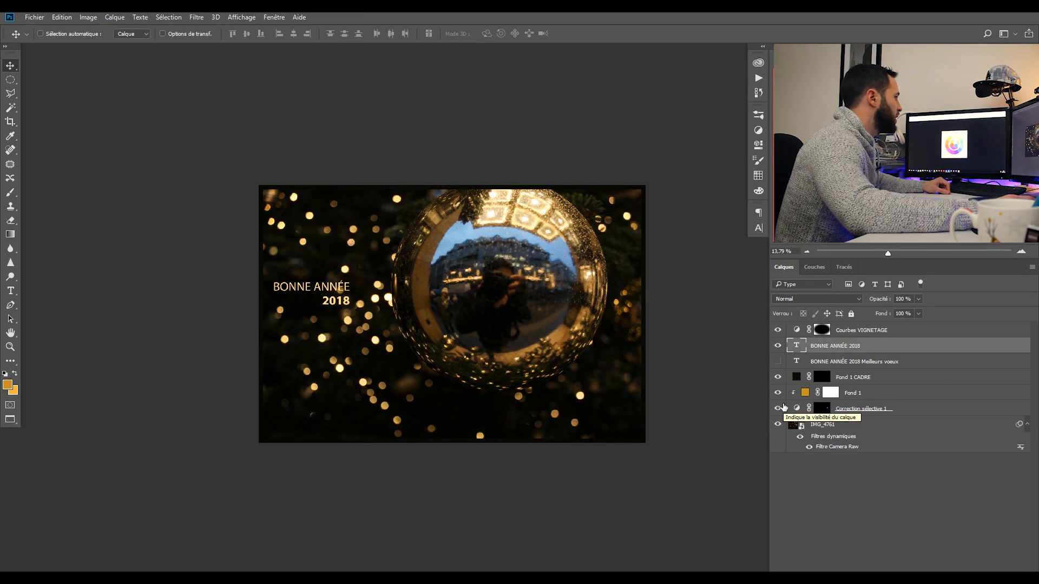
# Try the greeting's first line as "Bonne année" in mixed case, and undo that text change.
pyautogui.press('t')
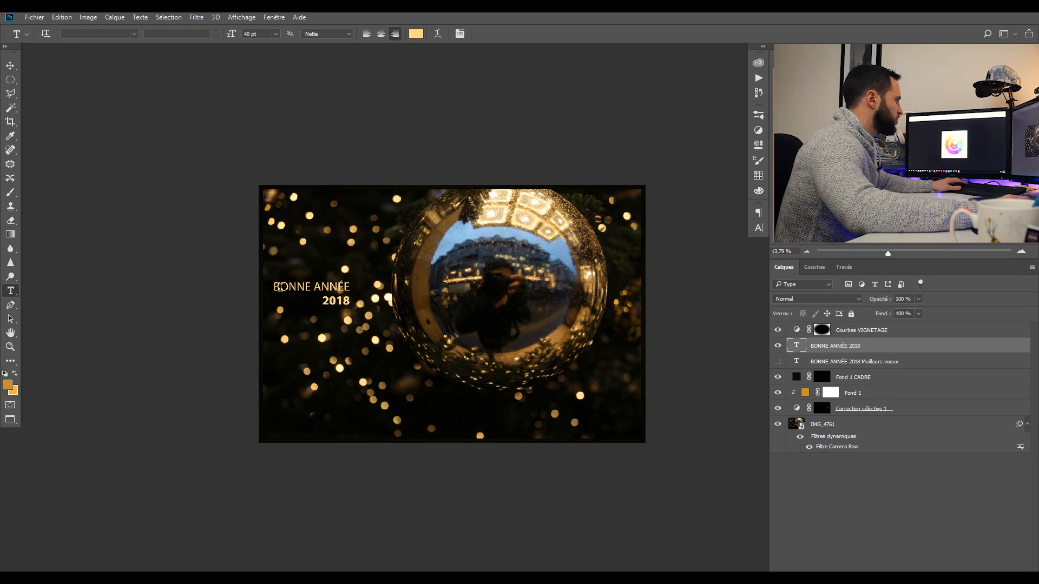
pyautogui.moveTo(280, 289); pyautogui.dragTo(371, 289)
pyautogui.write('Bonne année')
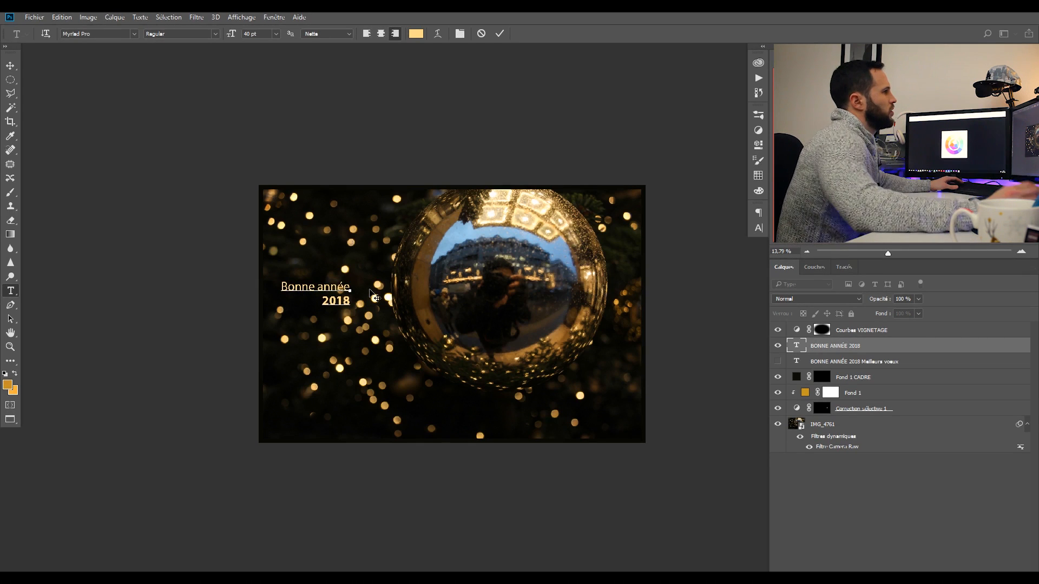
pyautogui.hotkey('ctrl', 'Return')
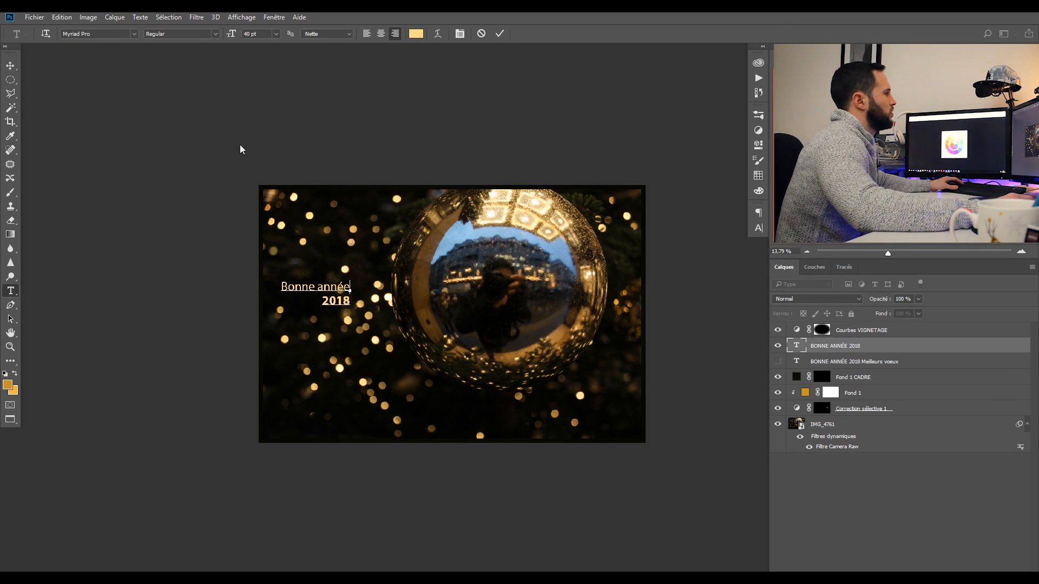
pyautogui.click(11, 68)
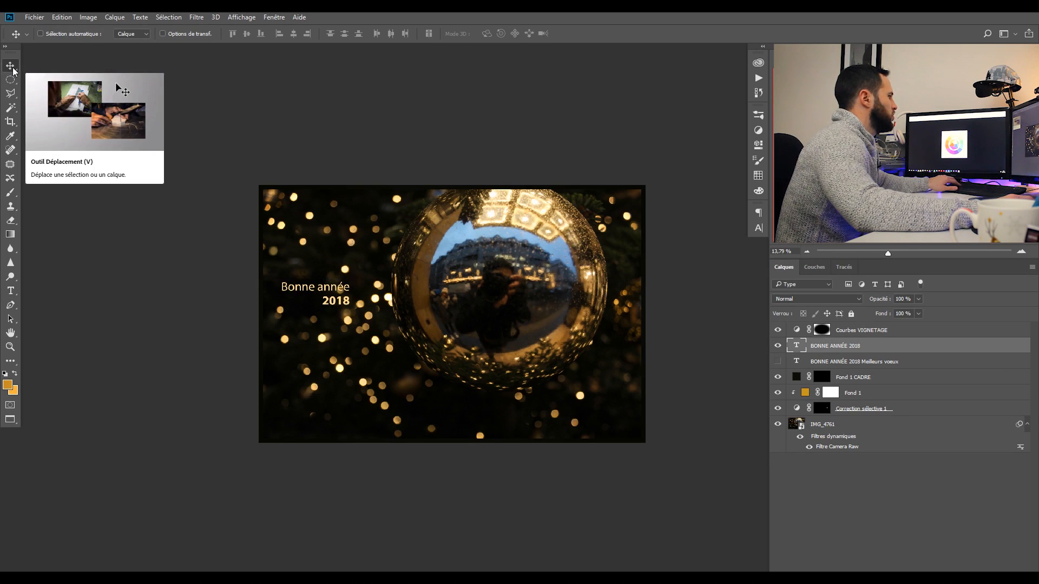
pyautogui.hotkey('ctrl', 'z')
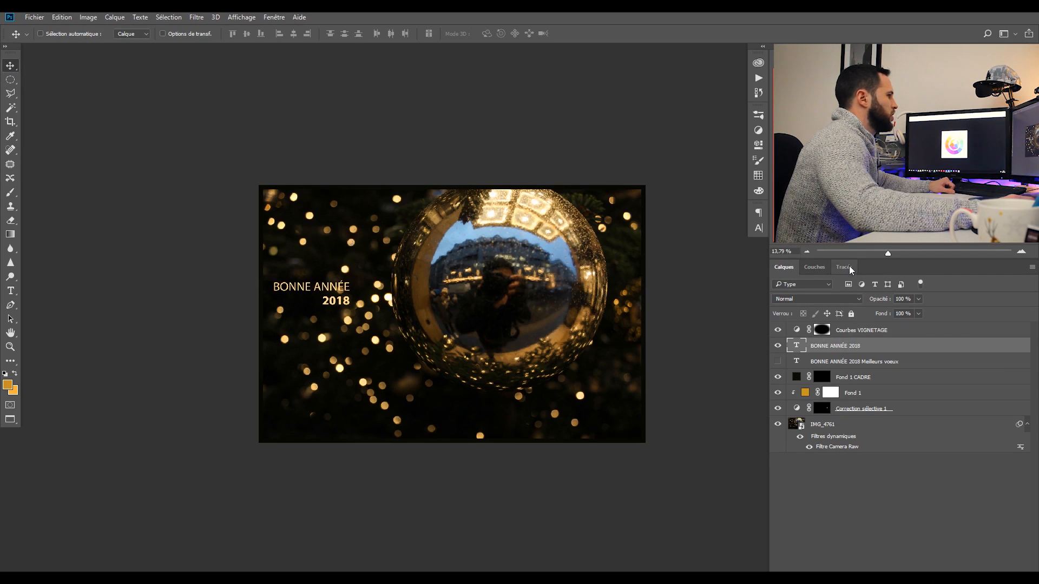
# Review the finished card in full-screen mode against black, at several zoom levels.
pyautogui.moveTo(888, 254)
pyautogui.mouseDown()
pyautogui.moveTo(875, 252)
pyautogui.moveTo(886, 253)
pyautogui.mouseUp()
pyautogui.moveTo(568, 287); pyautogui.dragTo(490, 272)
pyautogui.press('f')
pyautogui.moveTo(559, 301); pyautogui.dragTo(518, 293)
pyautogui.scroll(2, 548, 299)
pyautogui.scroll(2, 551, 301)
pyautogui.scroll(-4, 551, 301)
pyautogui.scroll(3, 551, 302)
pyautogui.scroll(-3, 551, 302)
pyautogui.scroll(3, 548, 298)
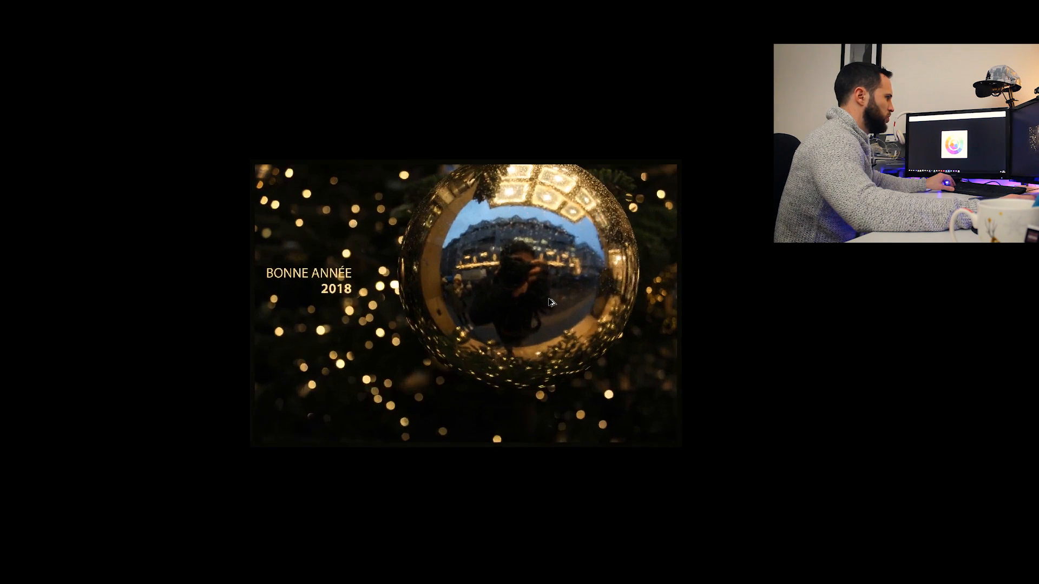